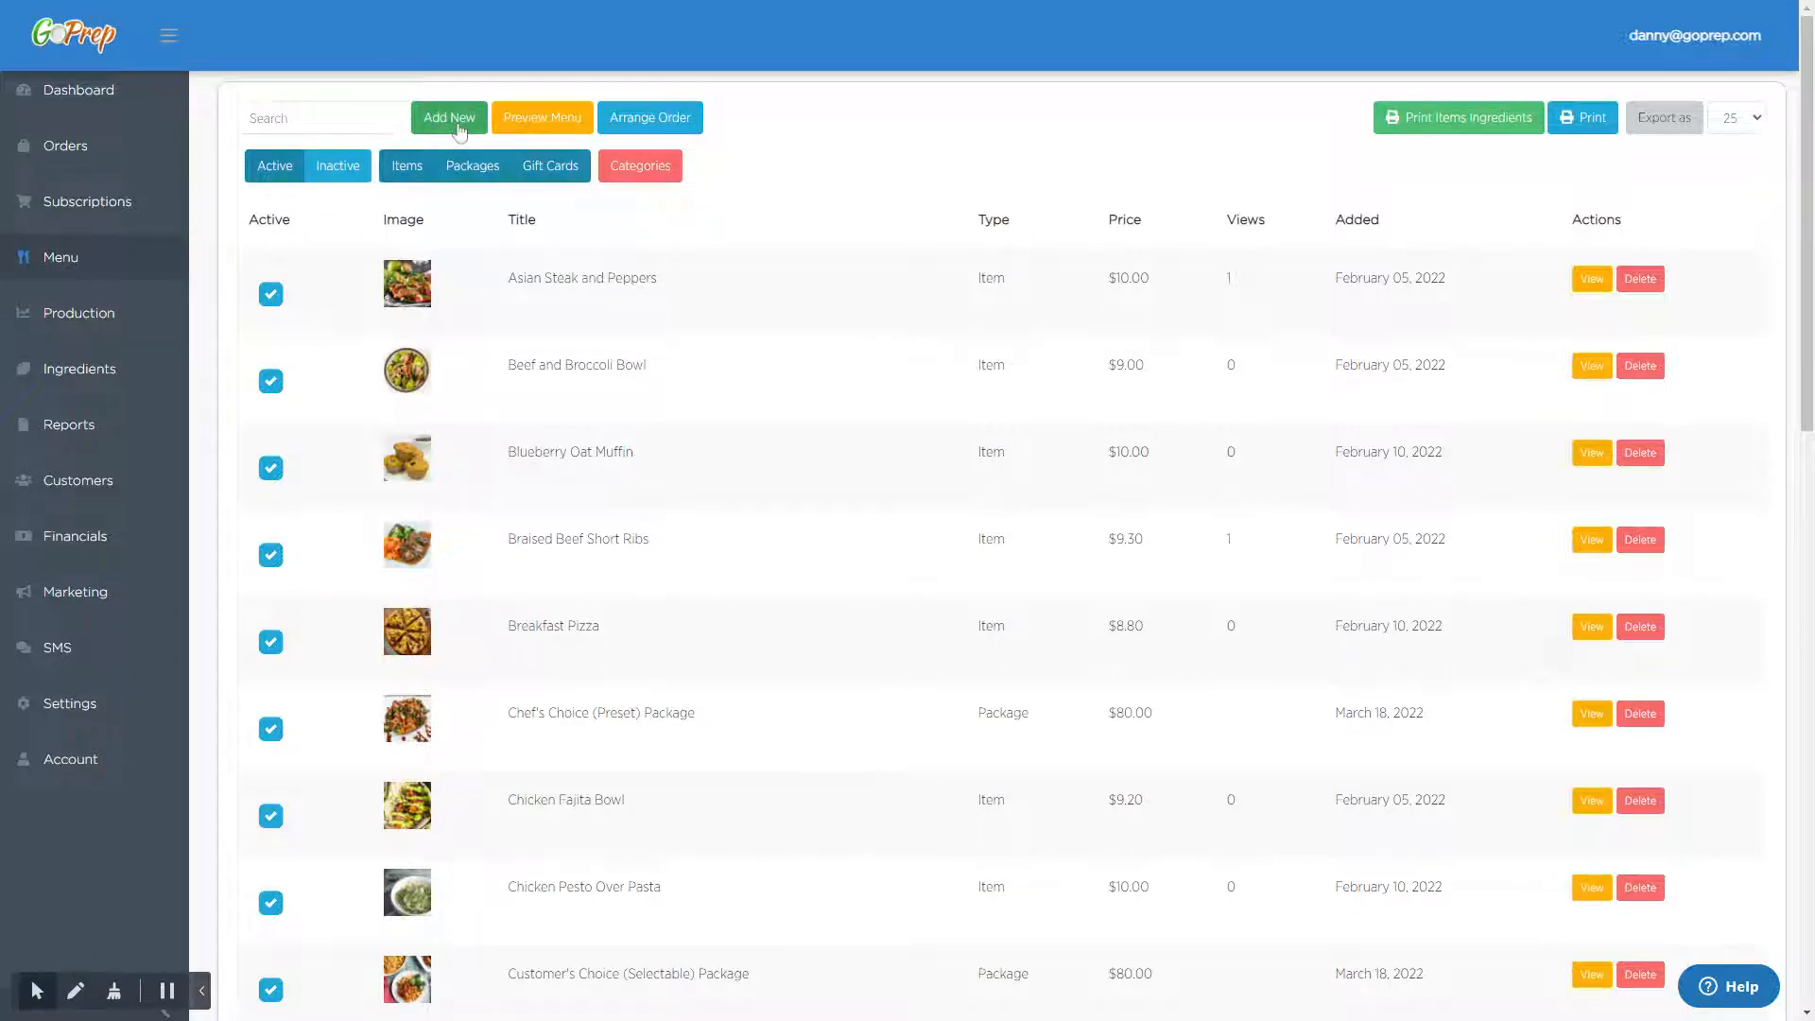
- Create a new menu item titled "Test Item" with the description "Test Desc" and a price of 10.00
click(458, 131)
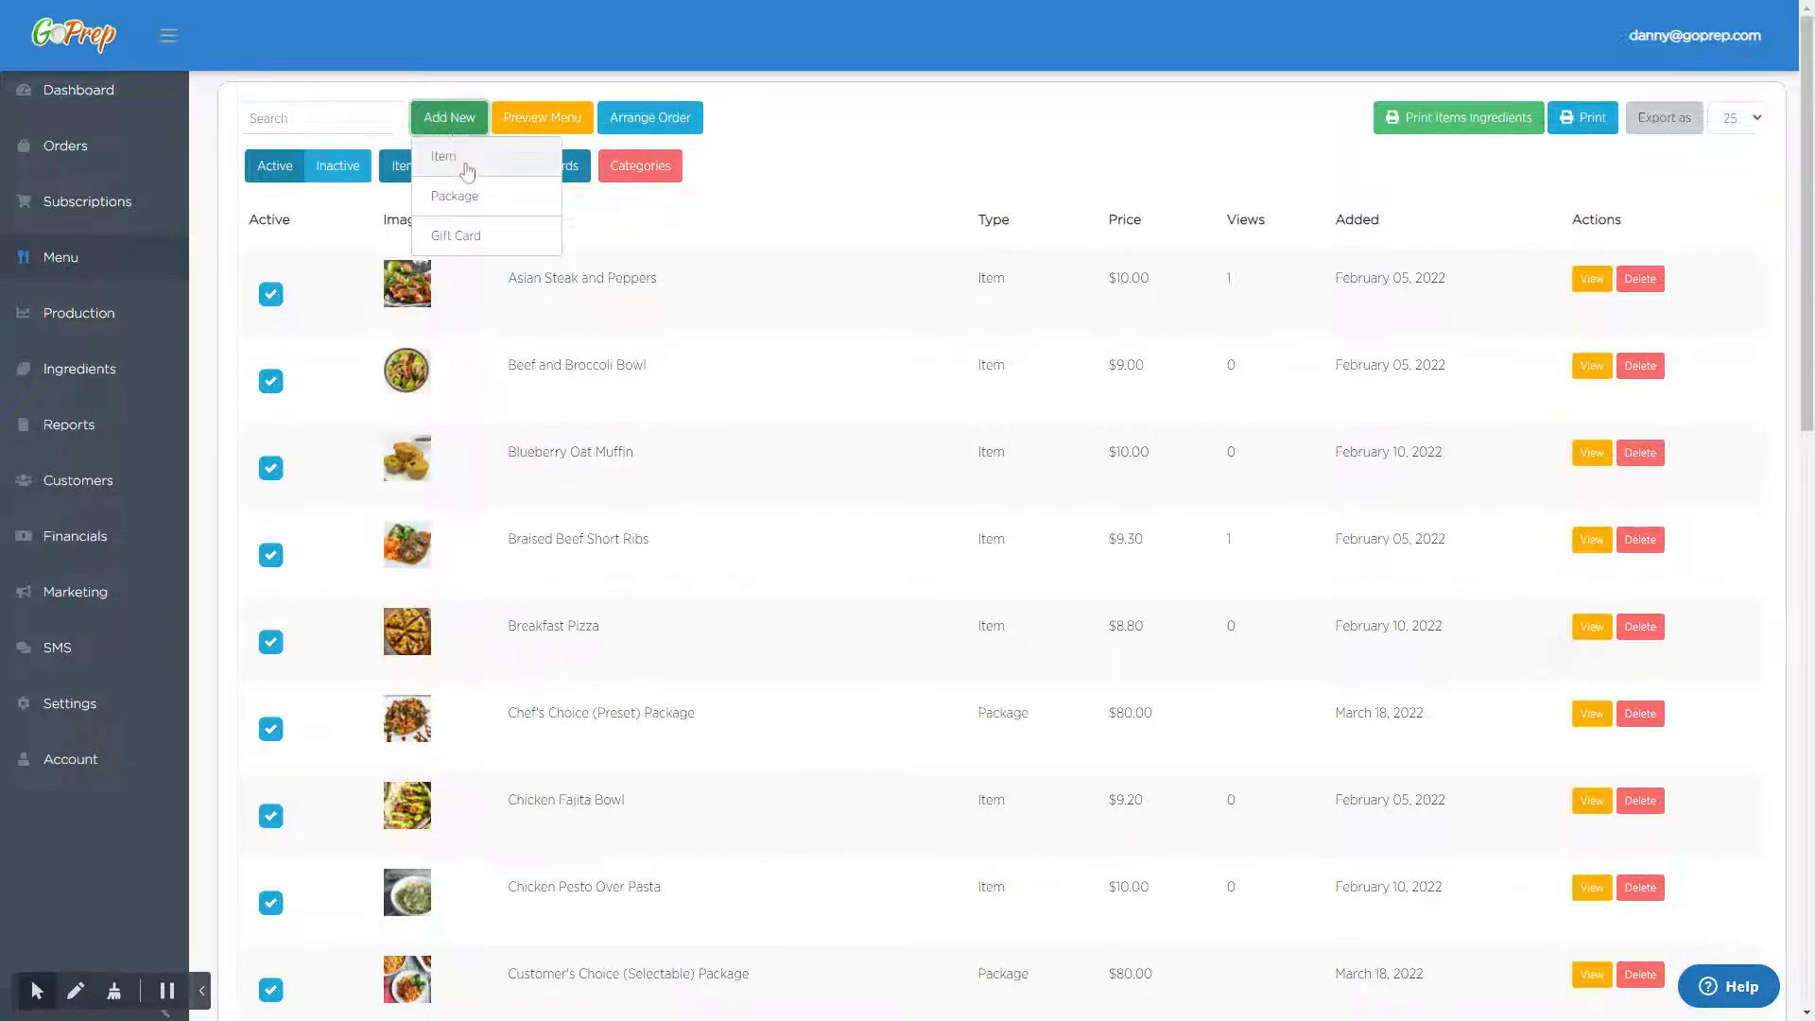
click(461, 163)
click(518, 341)
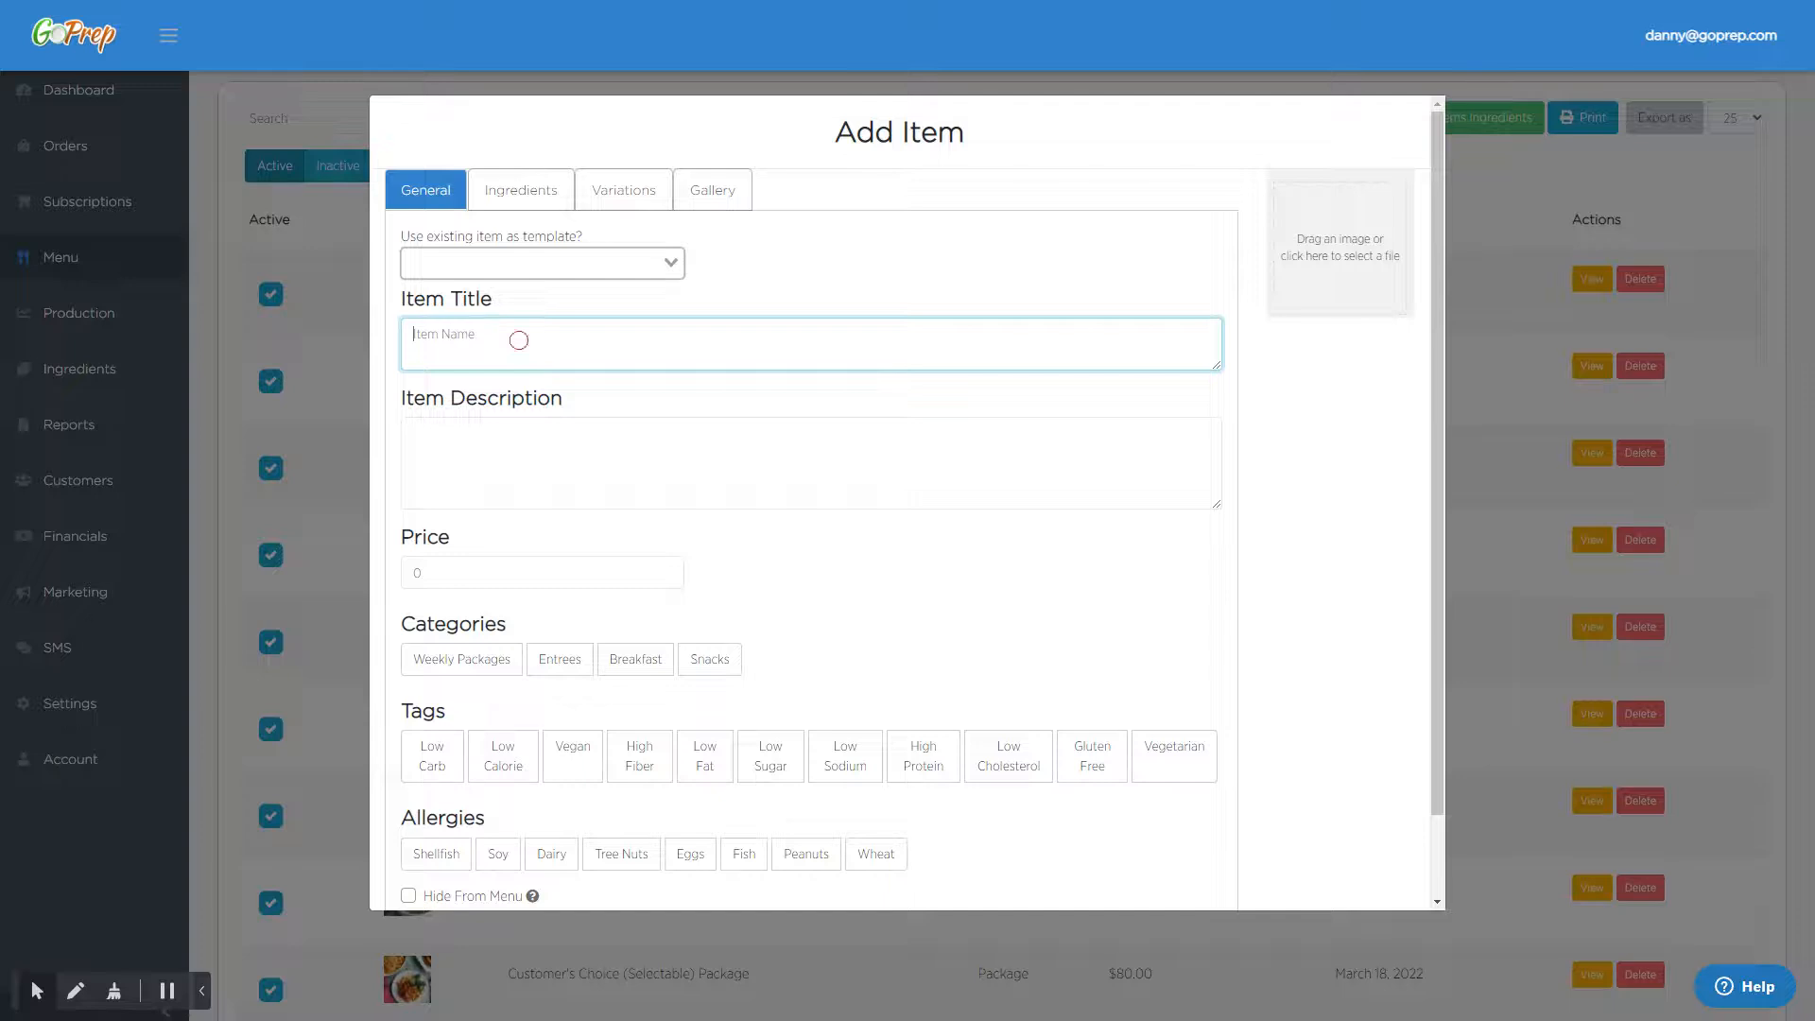
text(Test Item)
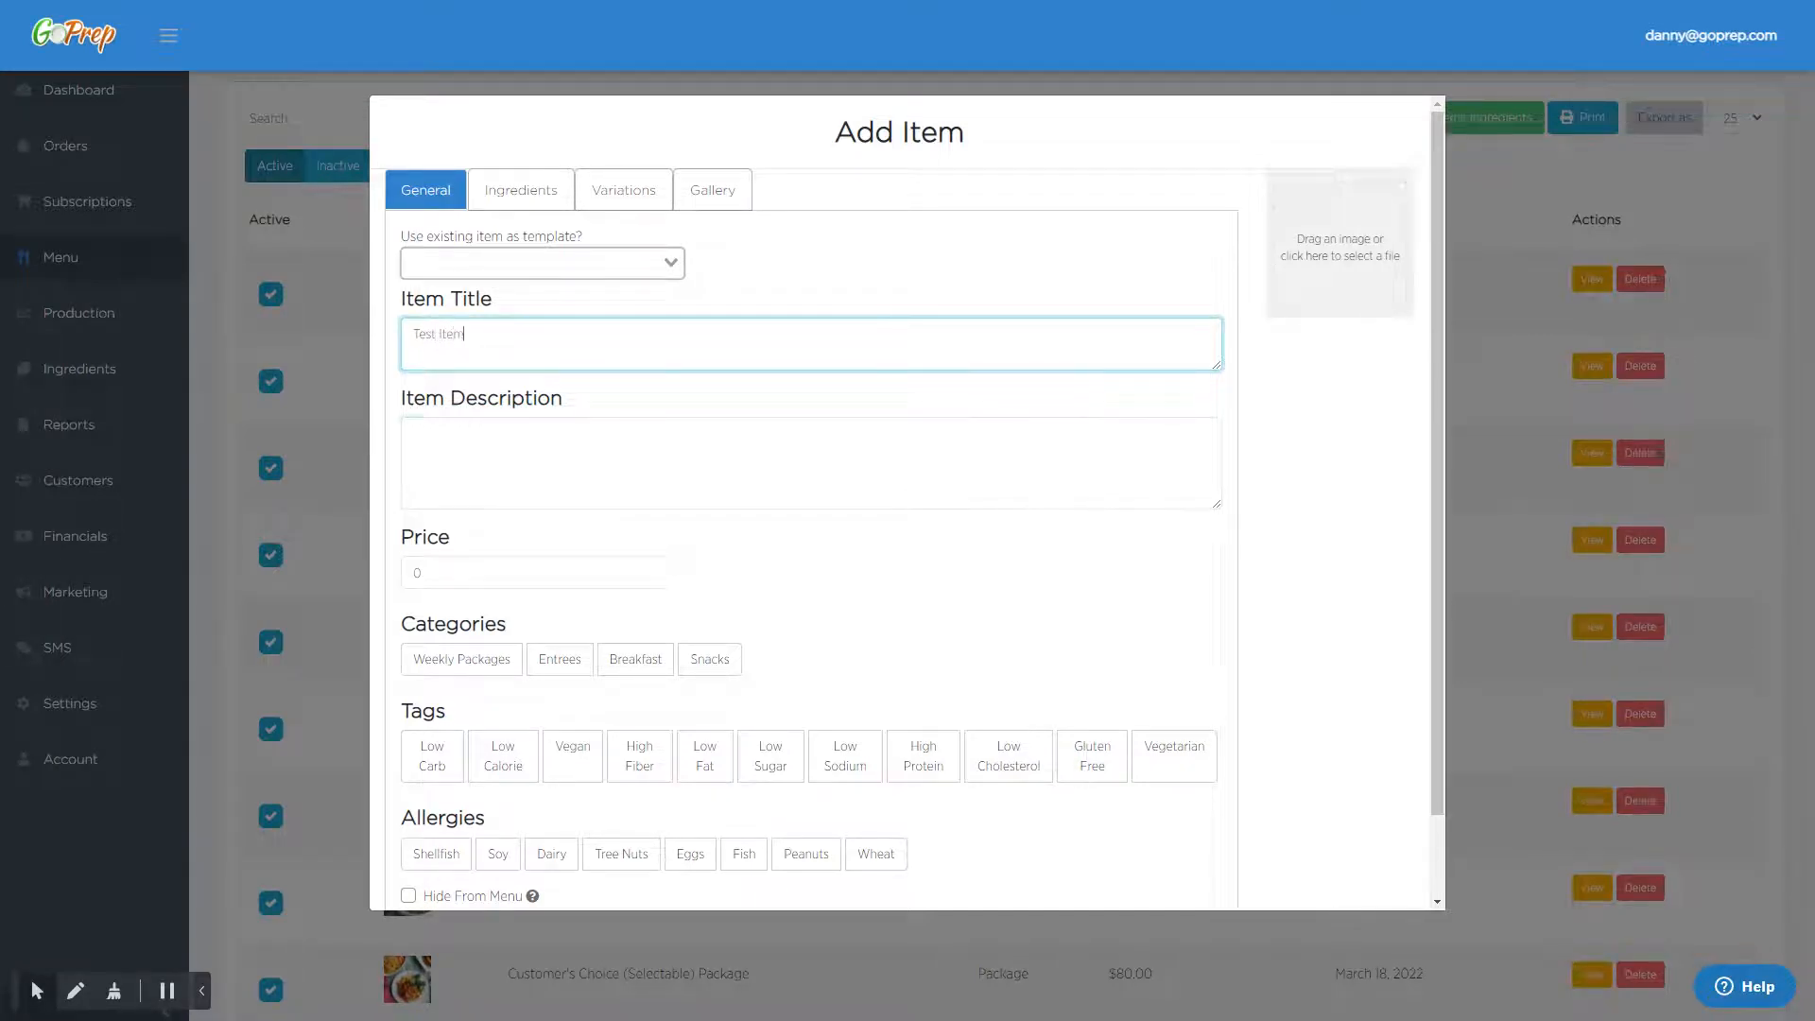
key(Tab)
text(Test Desc)
click(408, 574)
text(10.00)
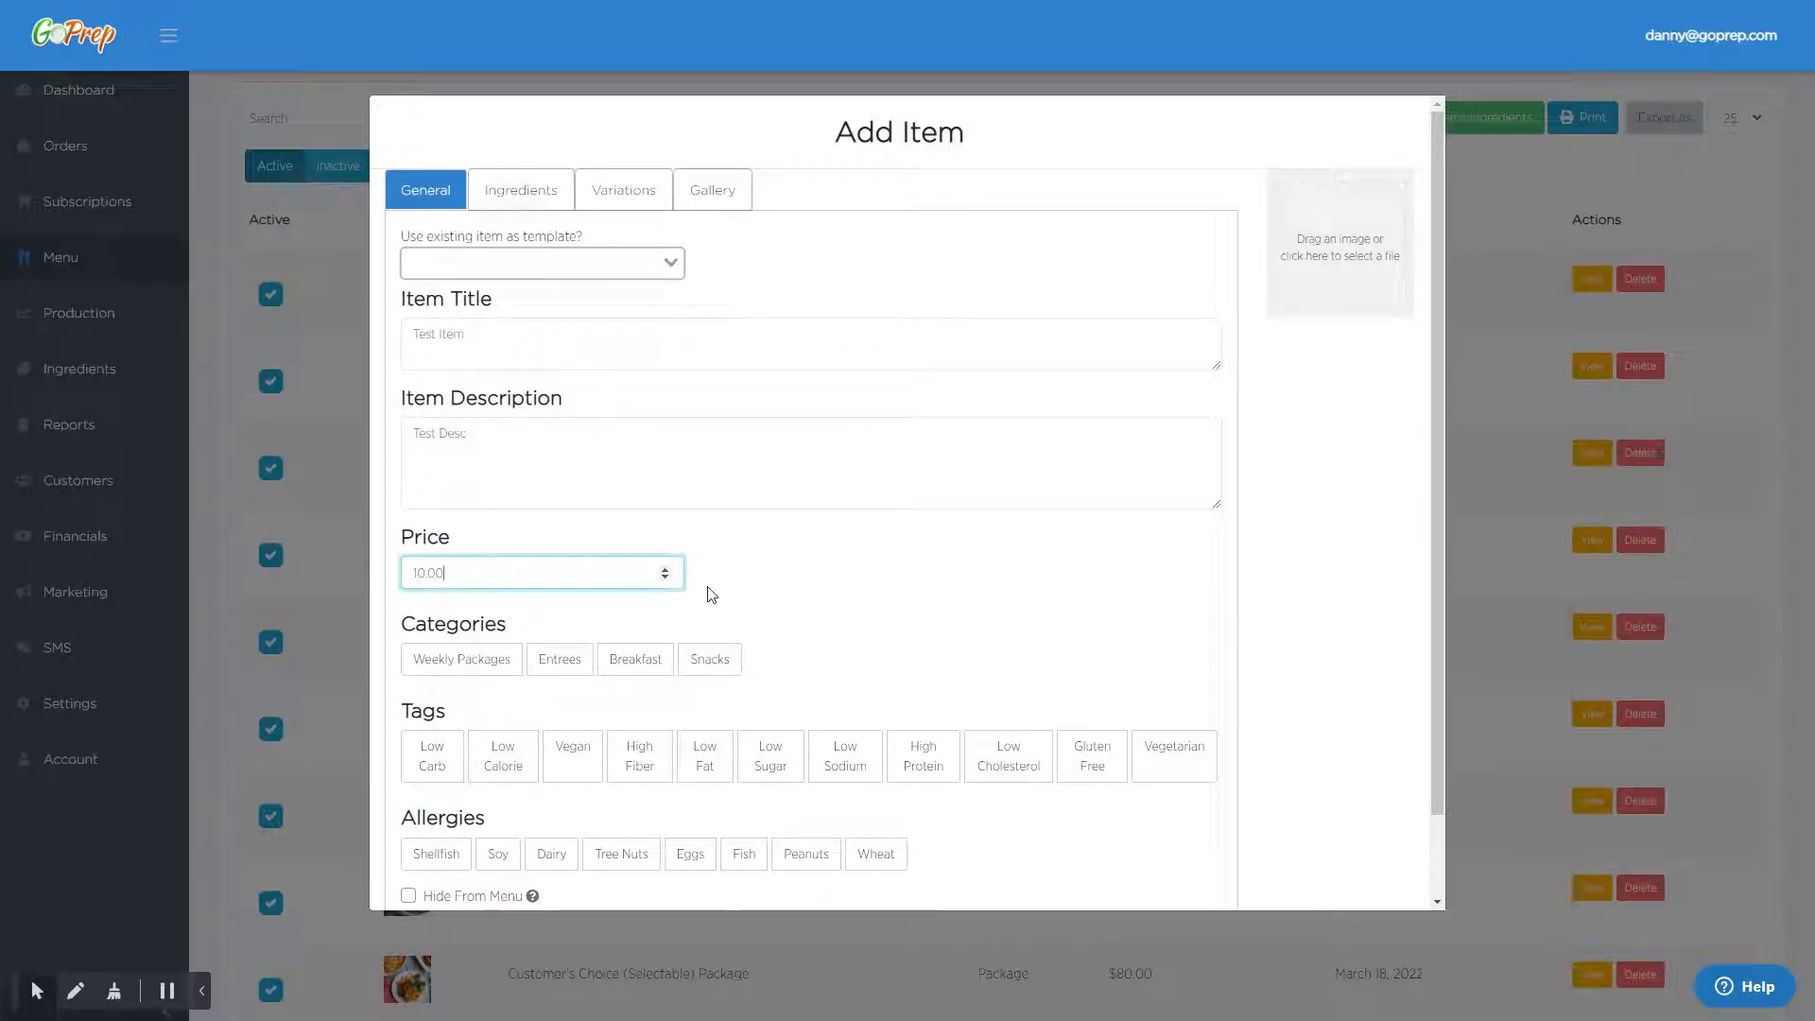
click(792, 581)
- Assign the Entrees category, the High Fiber and Low Sodium tags, and the Dairy and Fish allergies to the item
scroll(862, 595, down, 1)
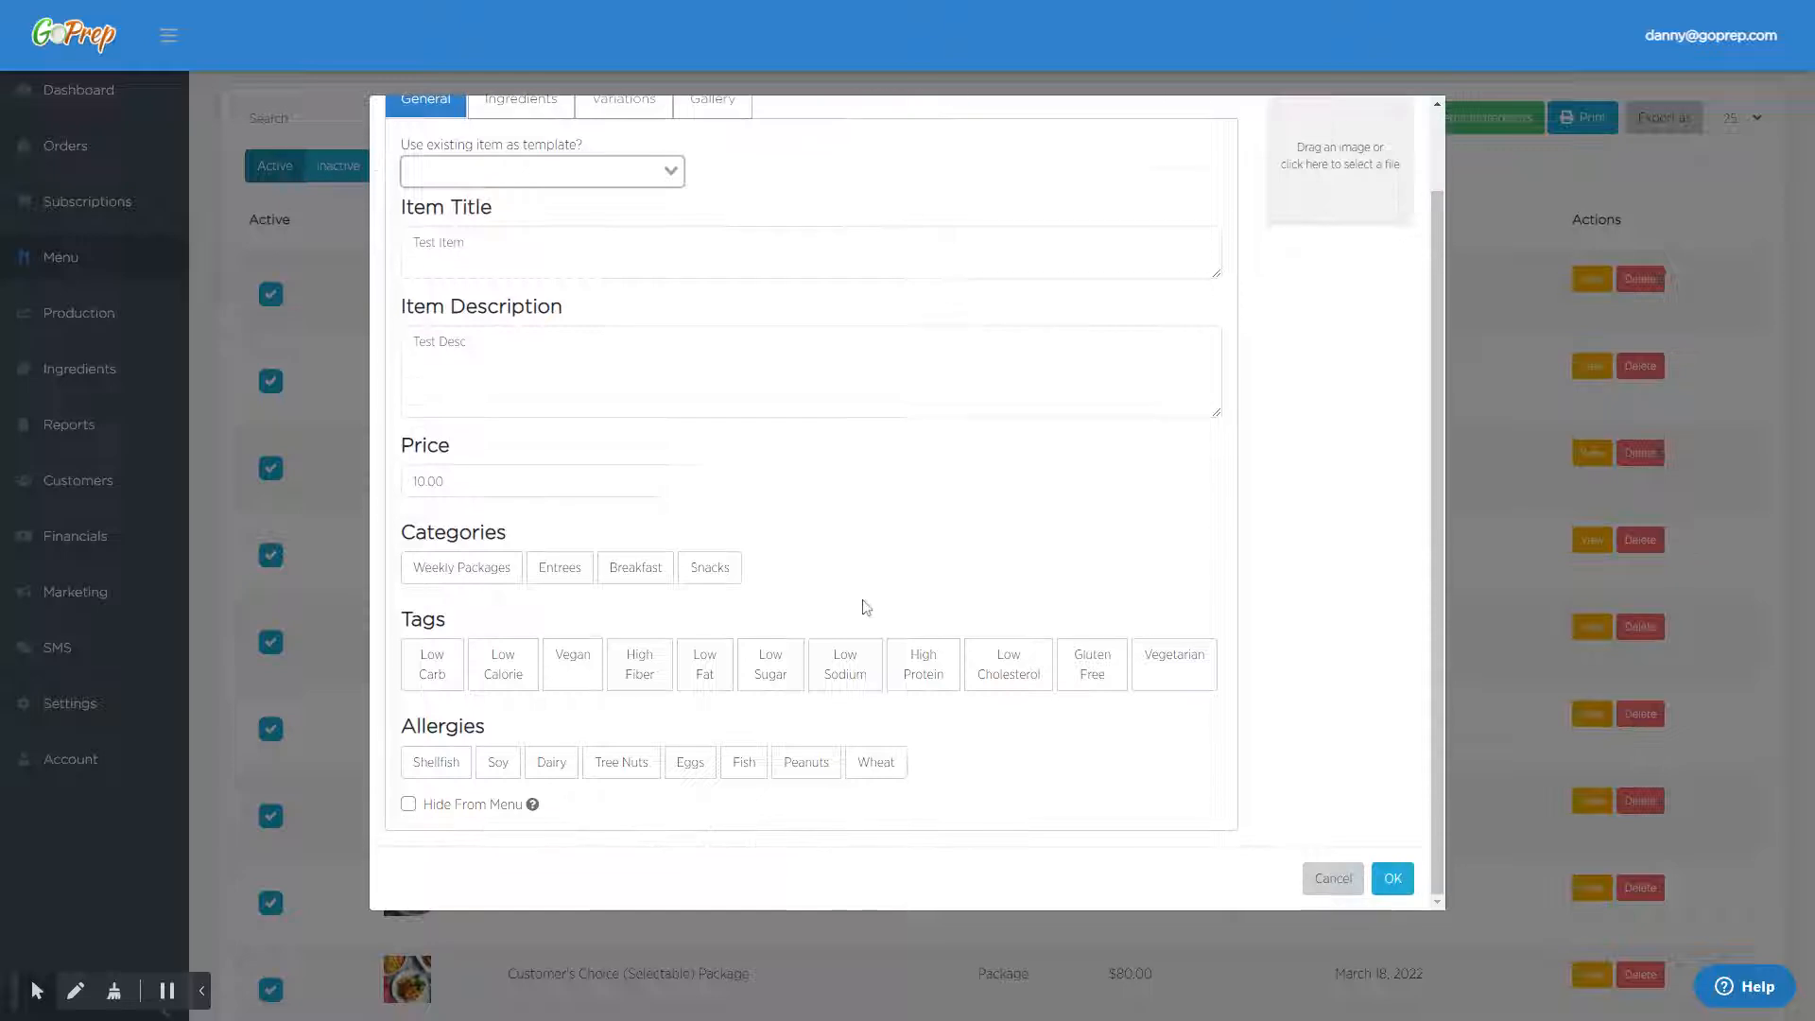
click(569, 570)
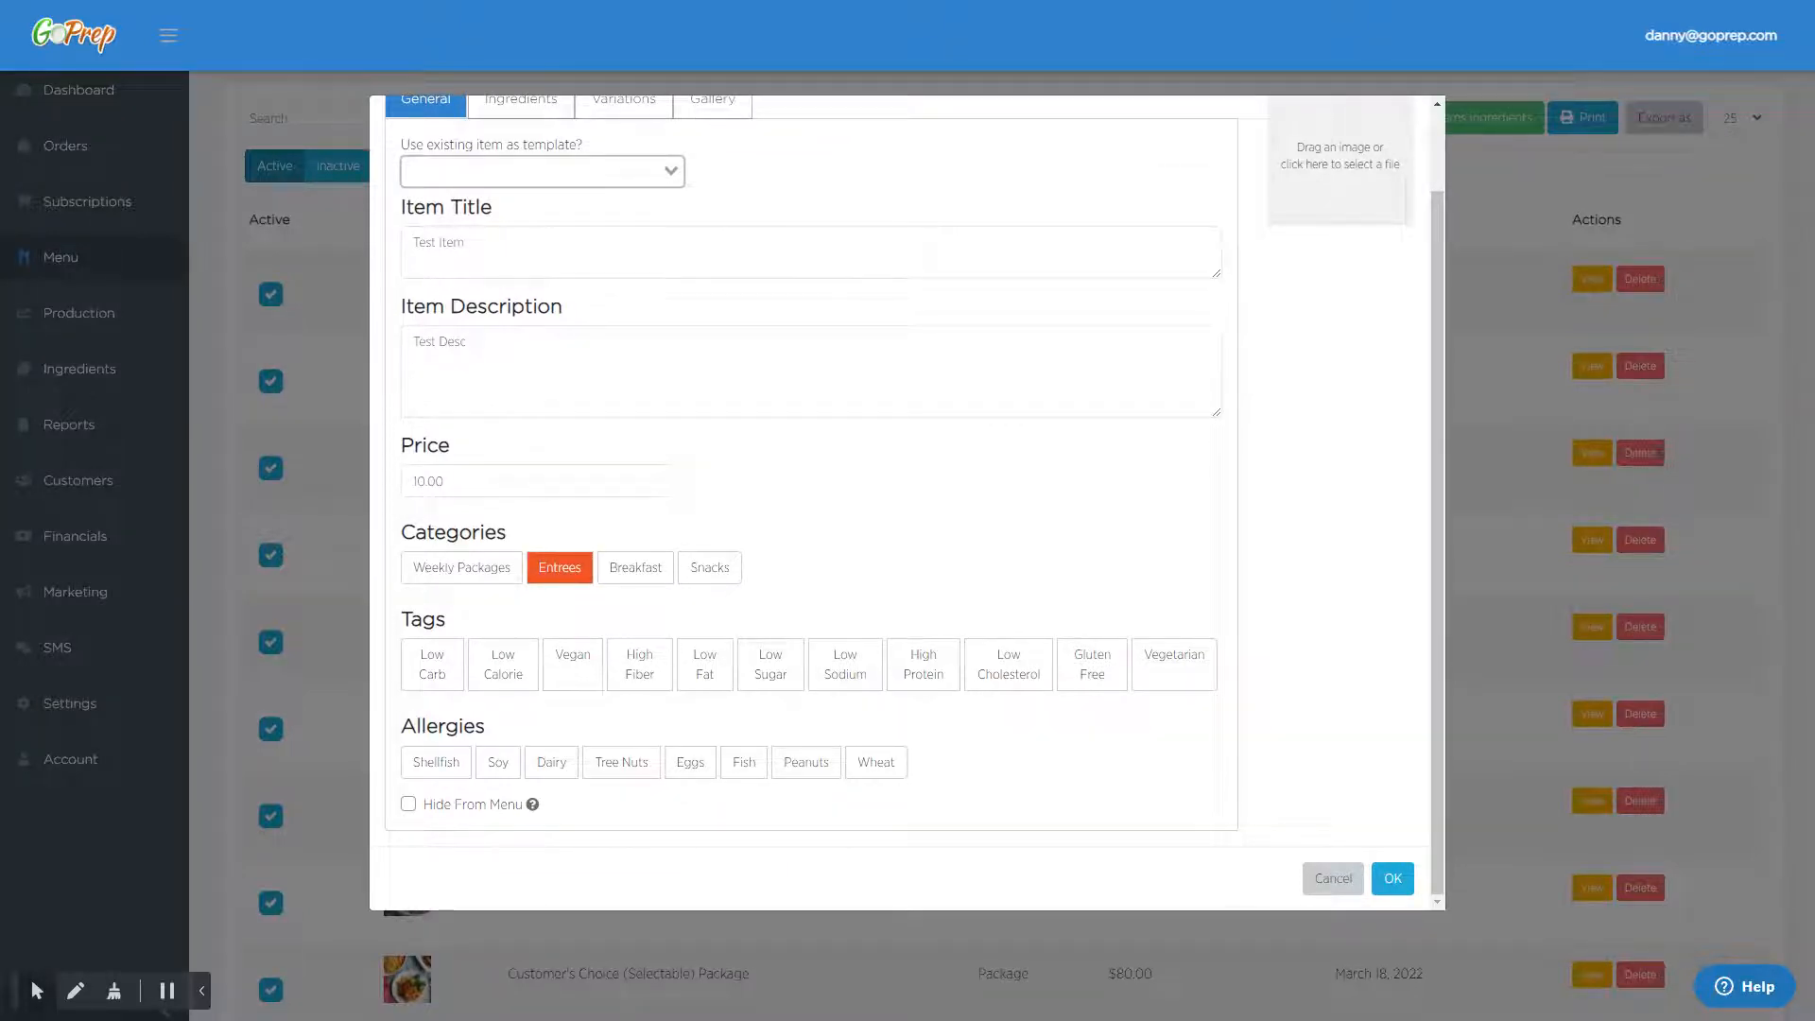
click(640, 671)
click(827, 674)
click(553, 764)
click(743, 763)
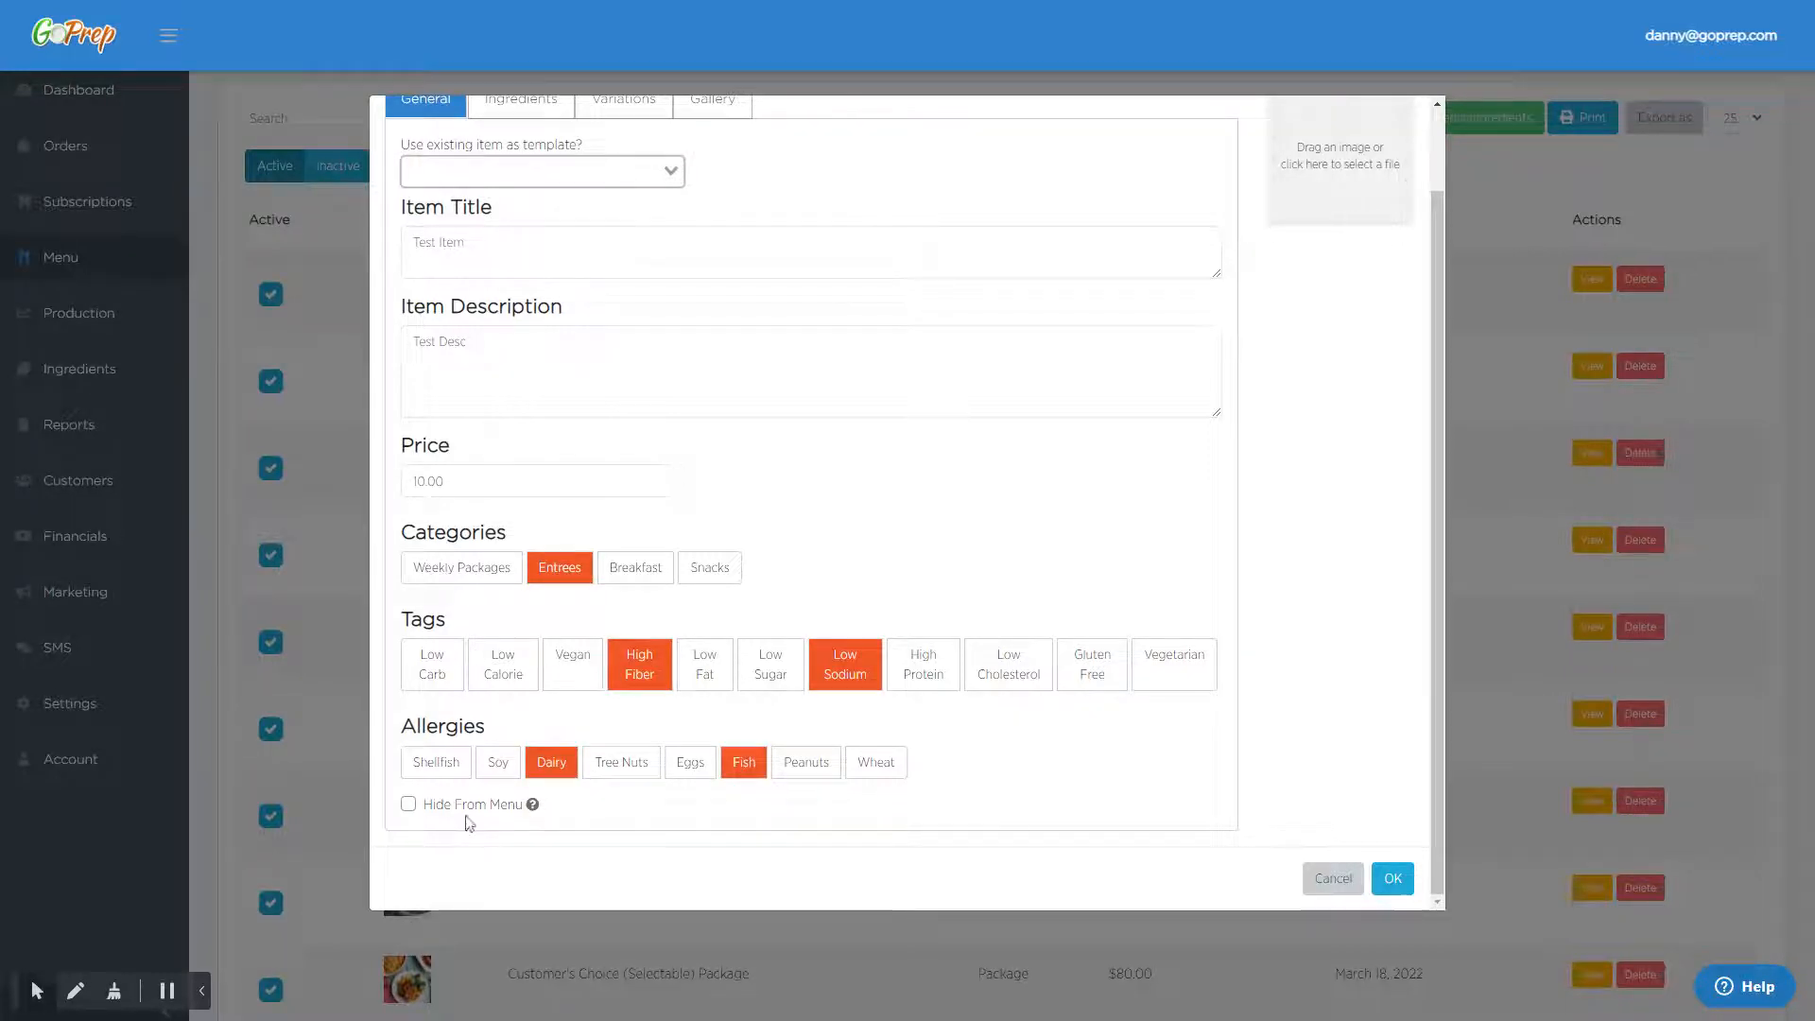
drag(427, 811, 529, 810)
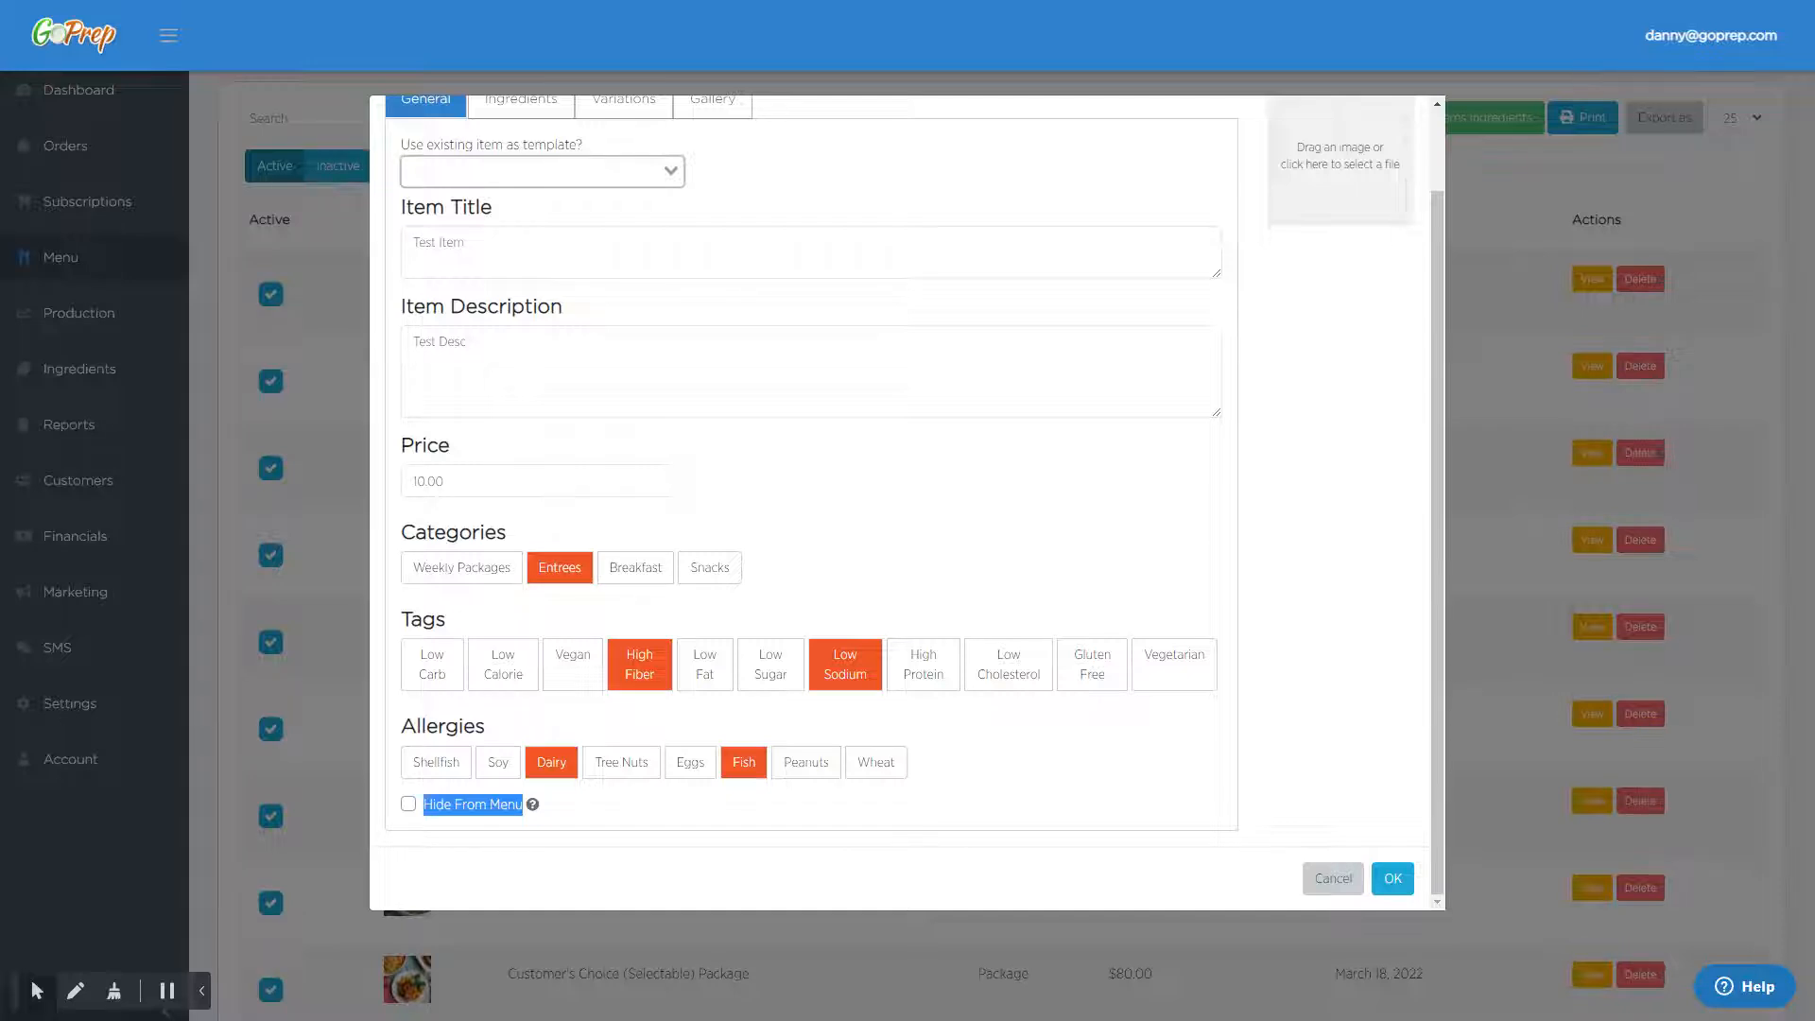
click(578, 792)
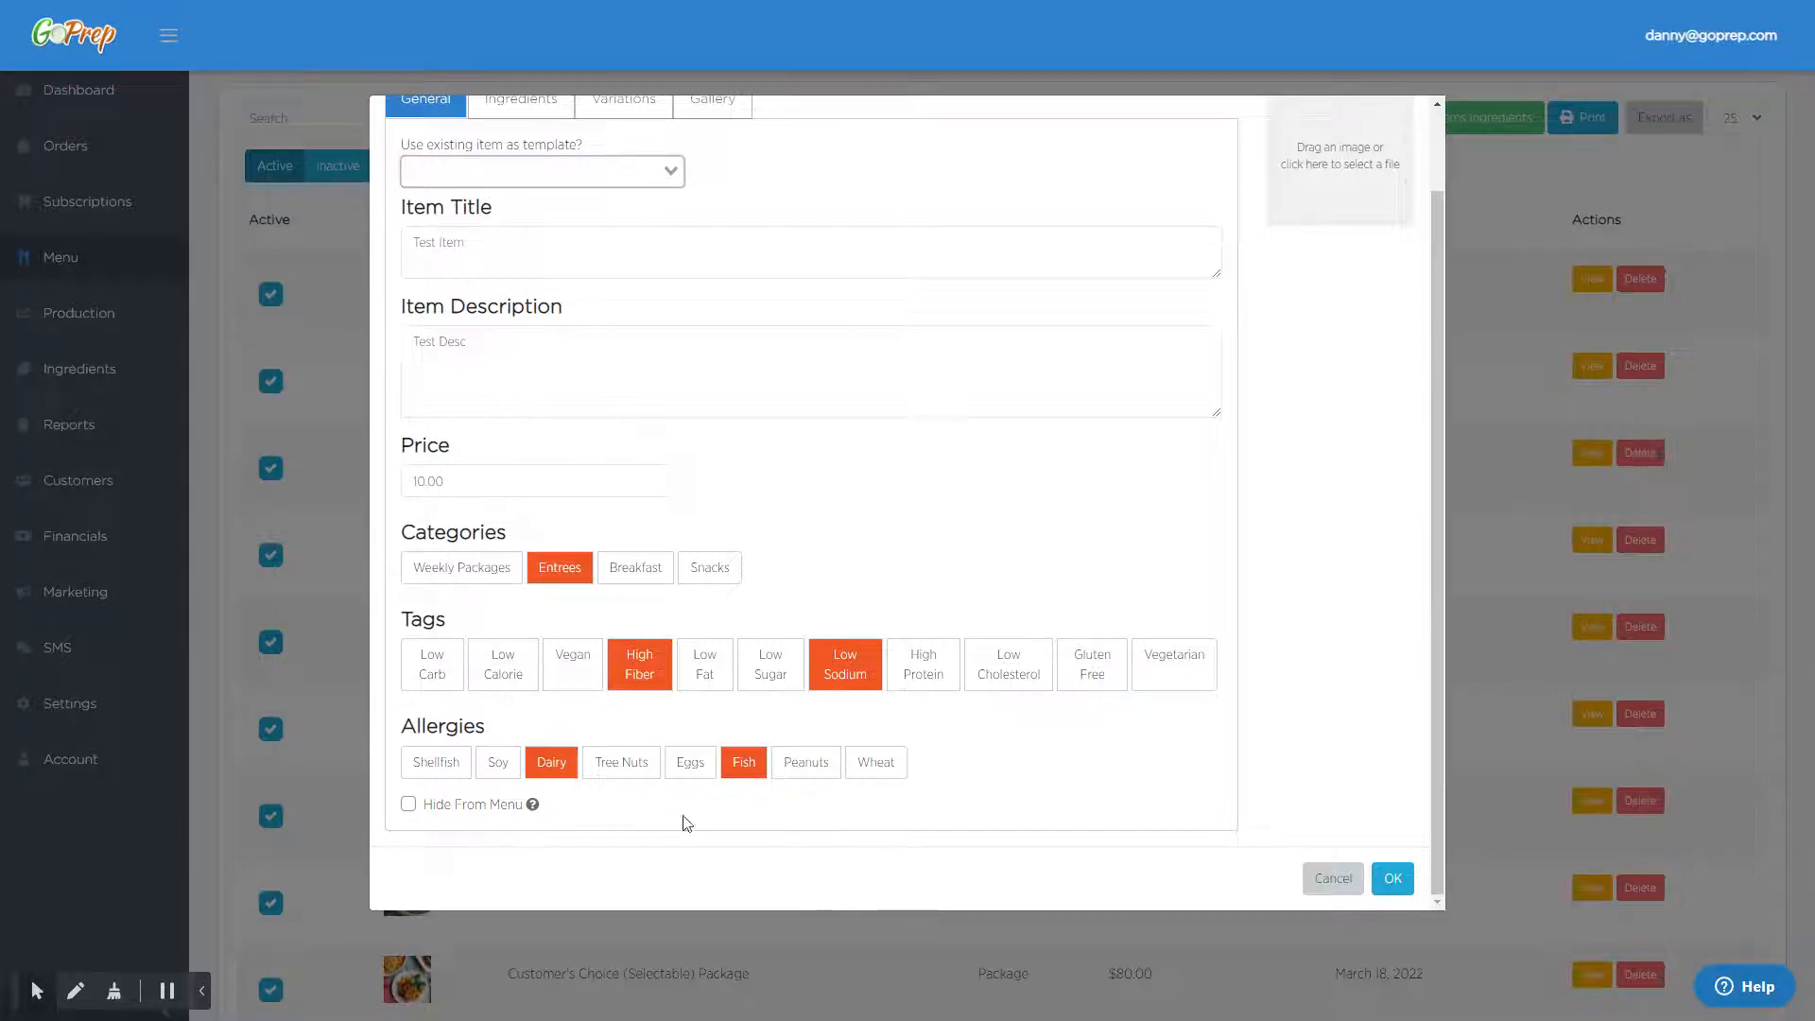
scroll(709, 742, up, 1)
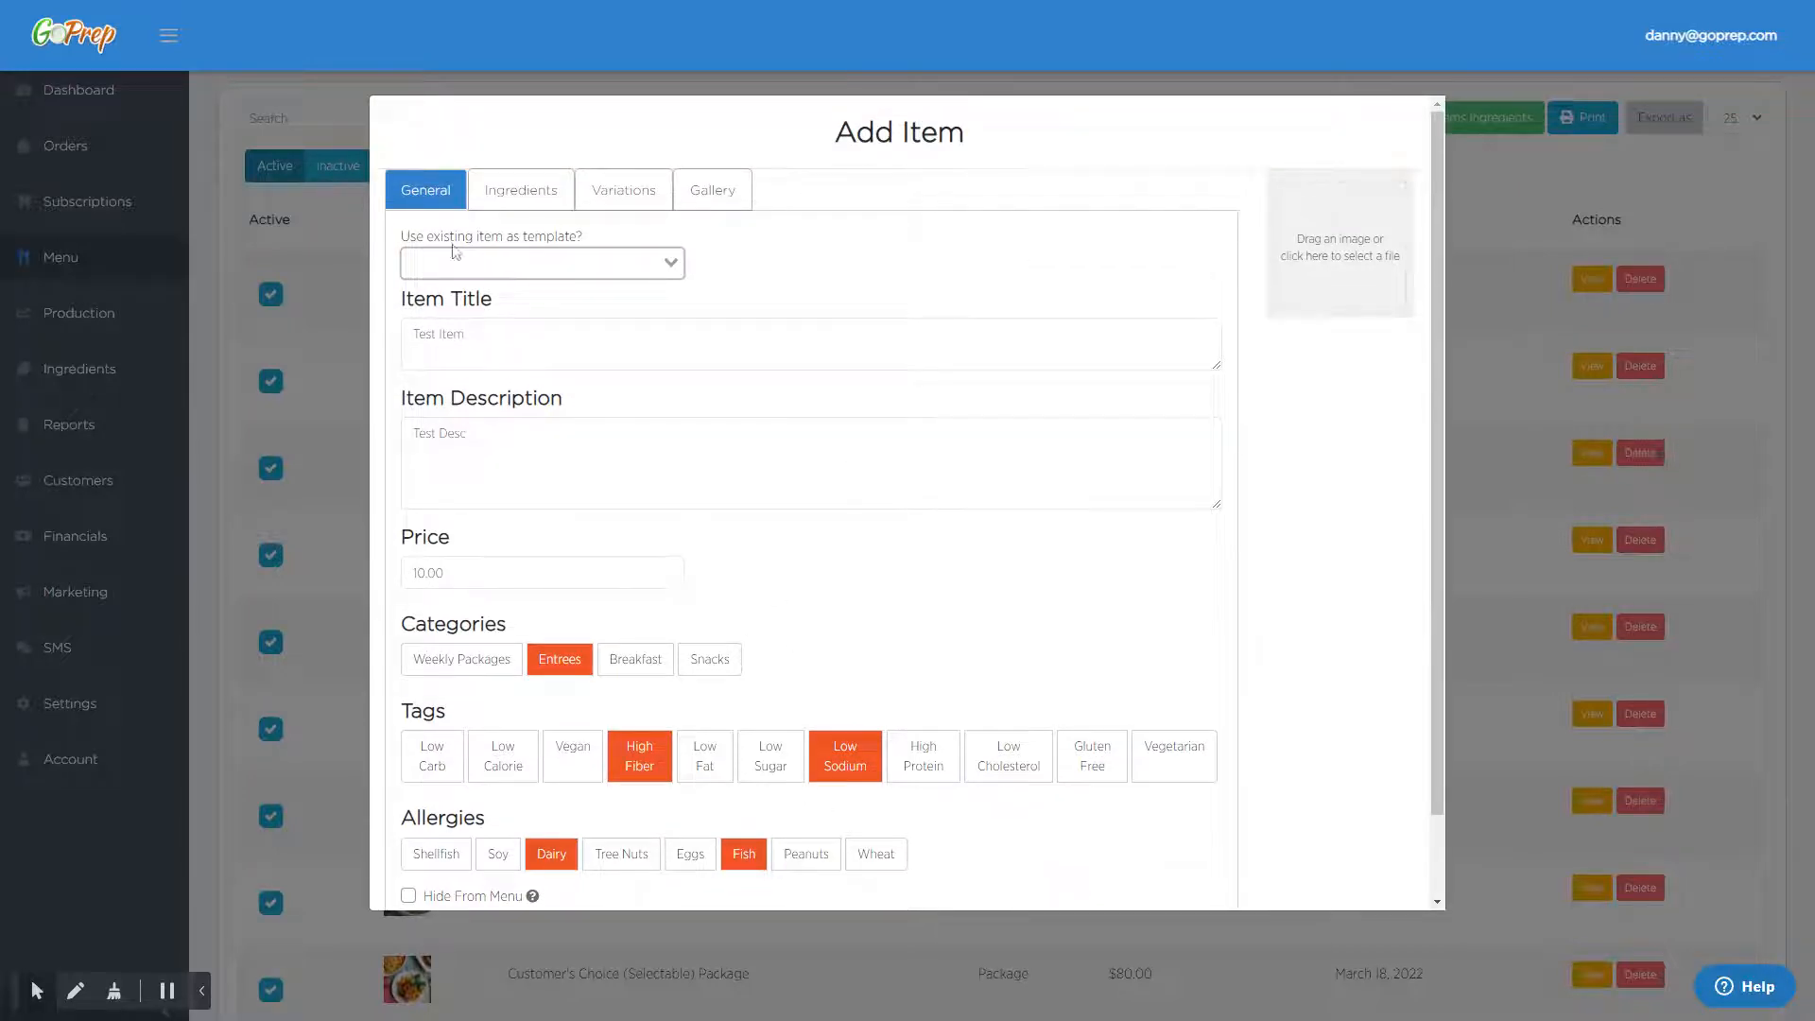
click(515, 192)
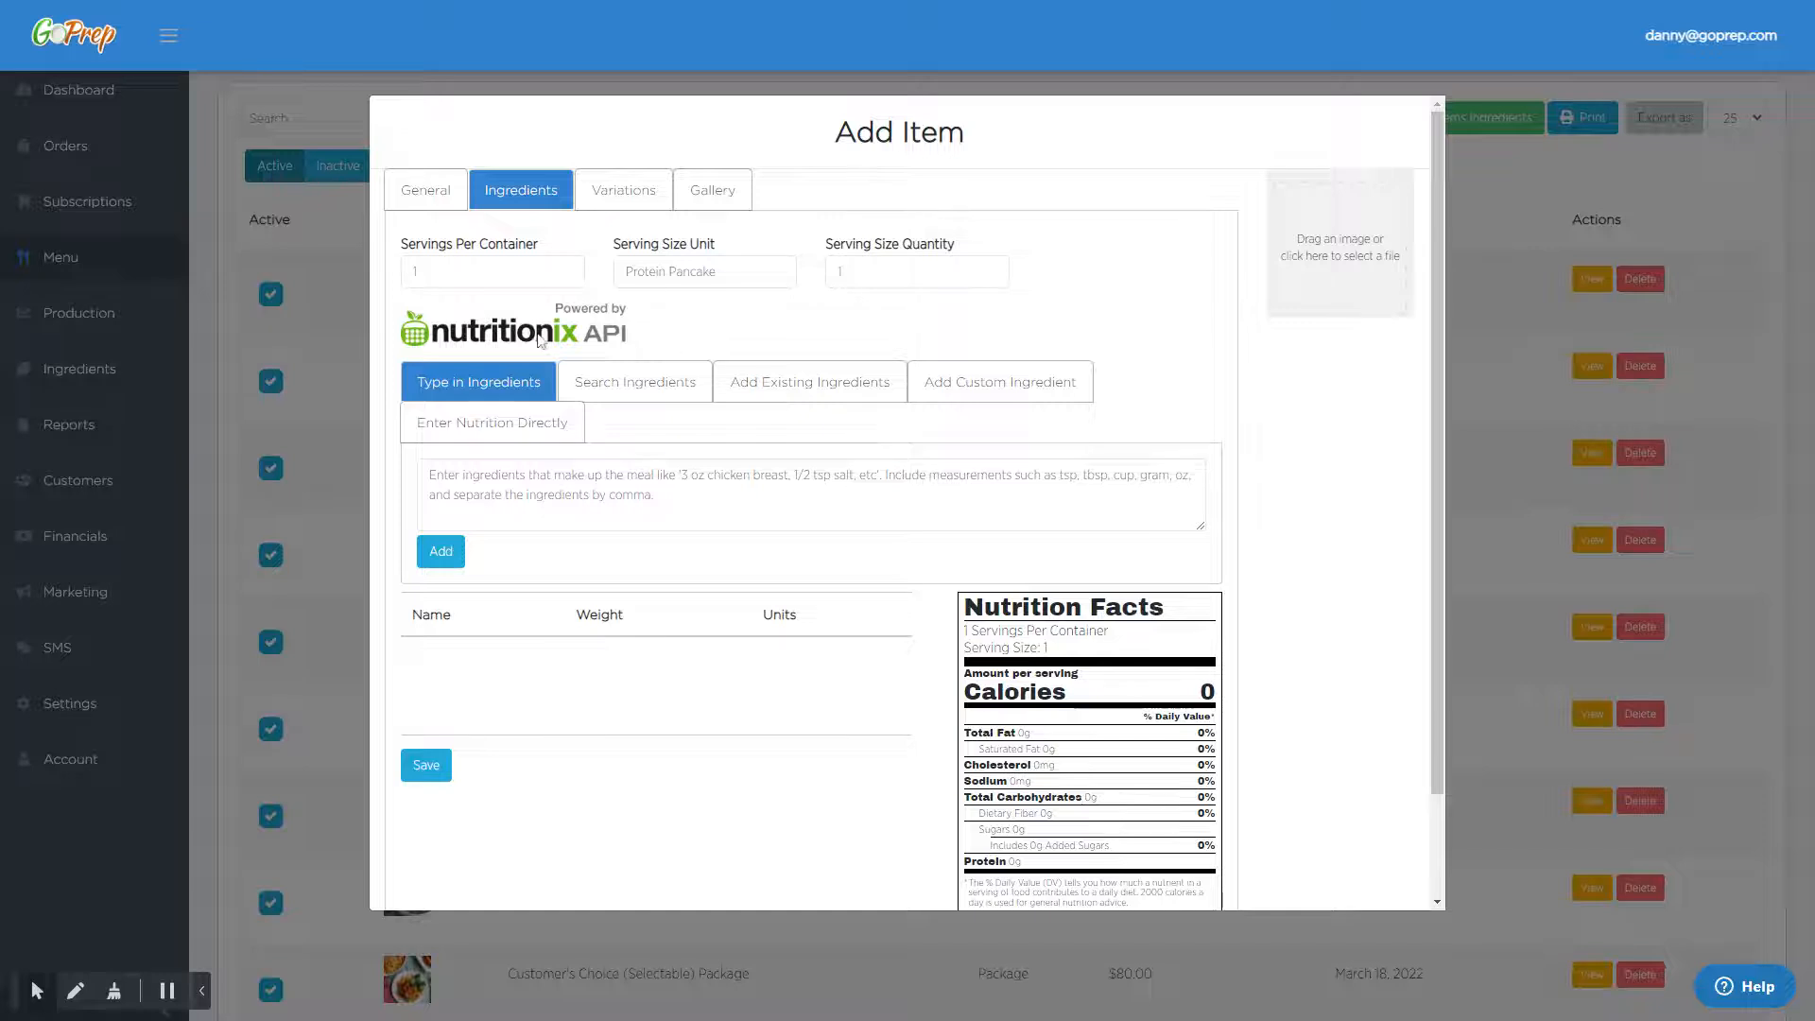
- Add a size variation to the item and title the base size "Standard"
click(623, 201)
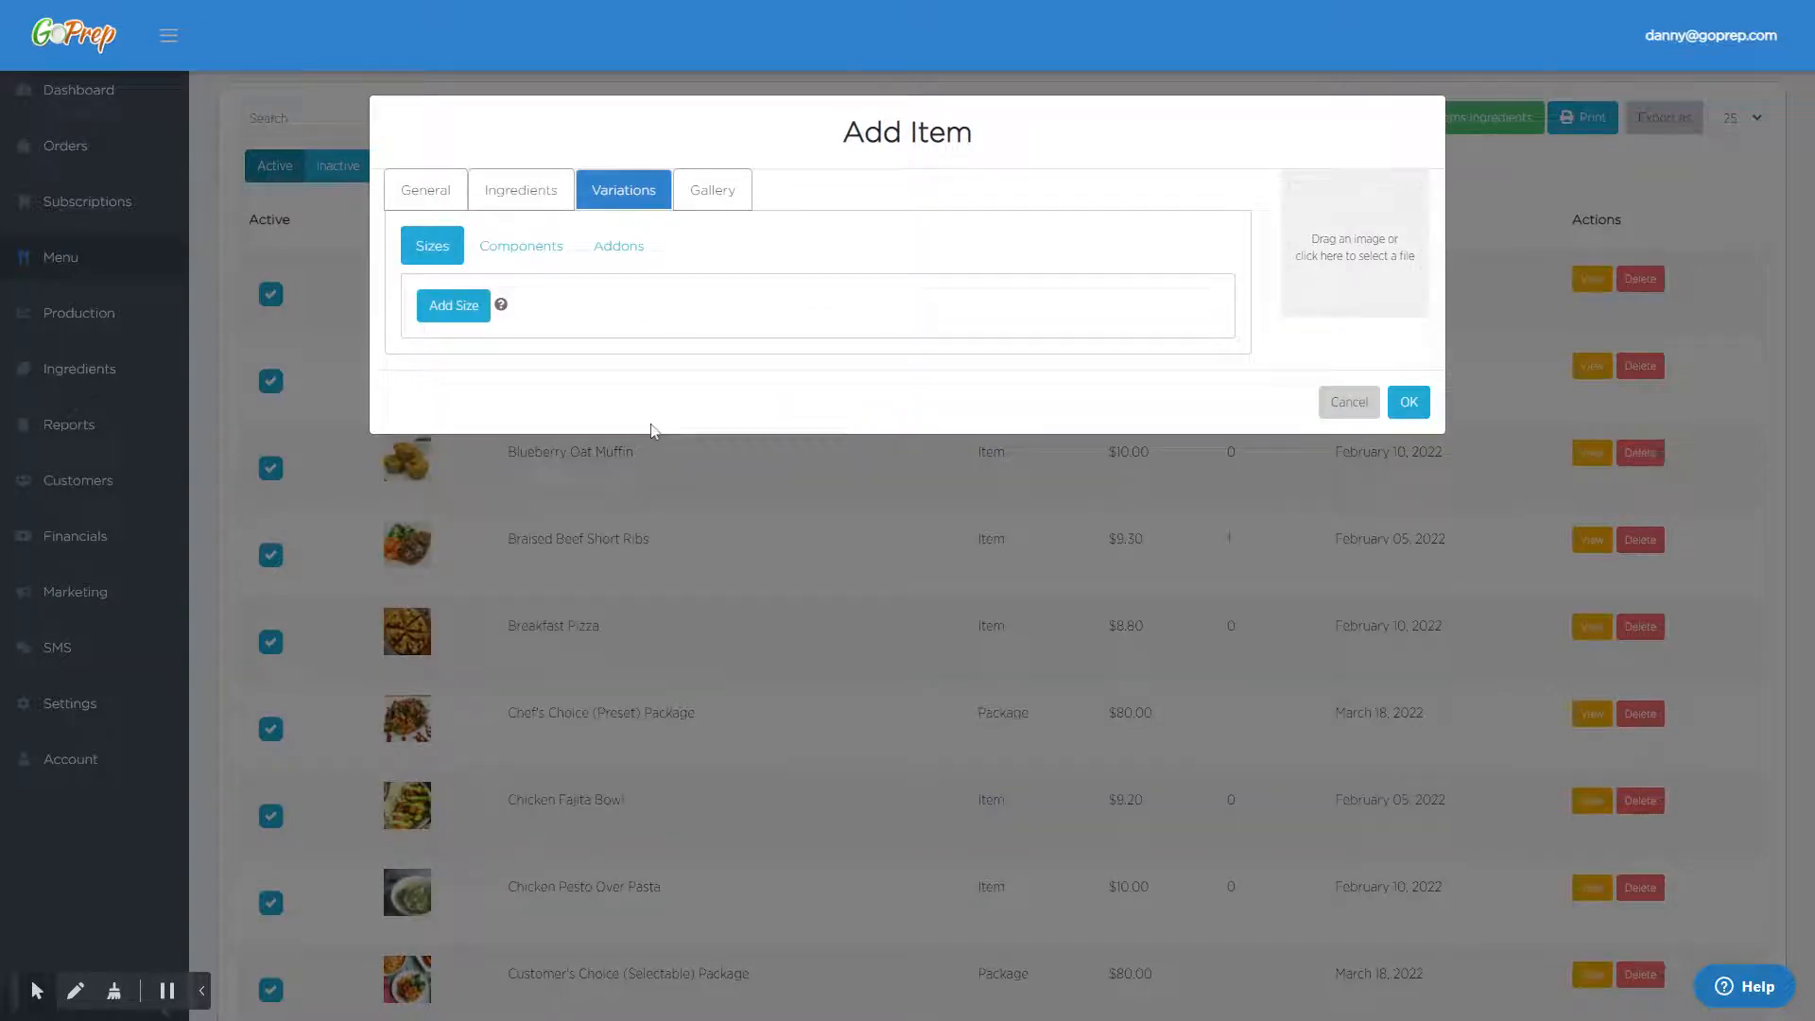
click(464, 309)
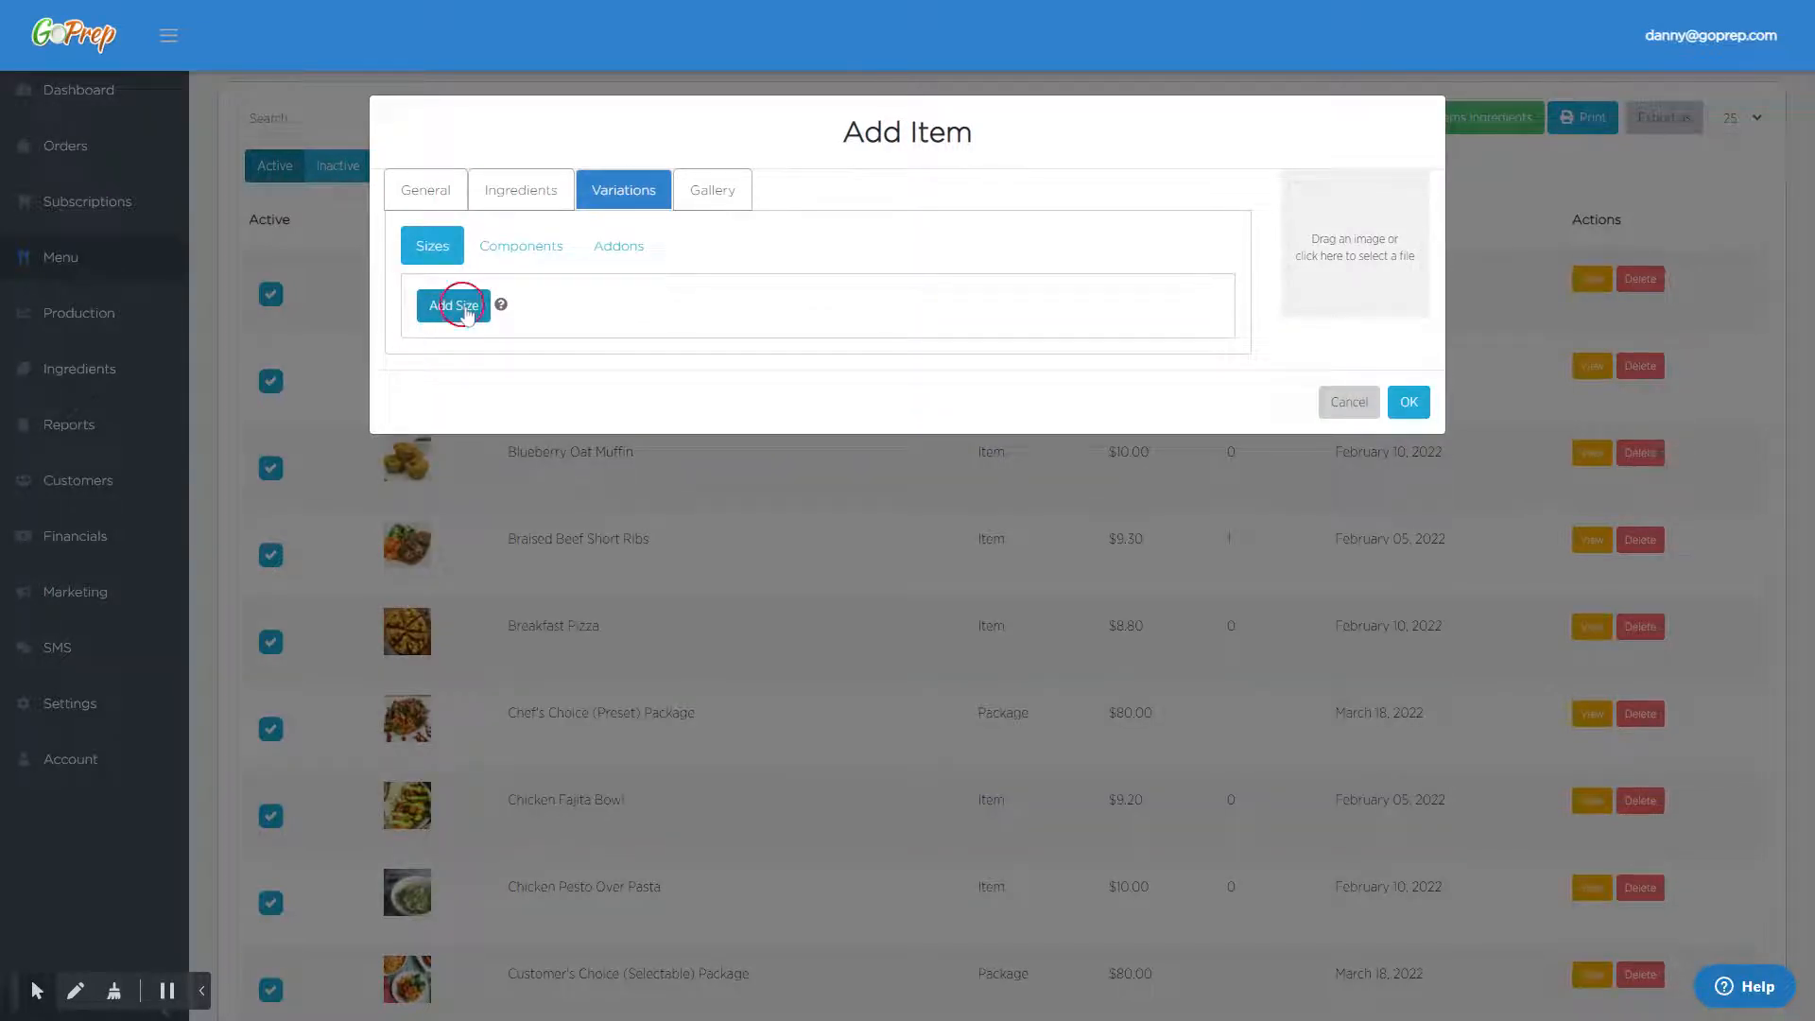
click(592, 414)
text(Standard)
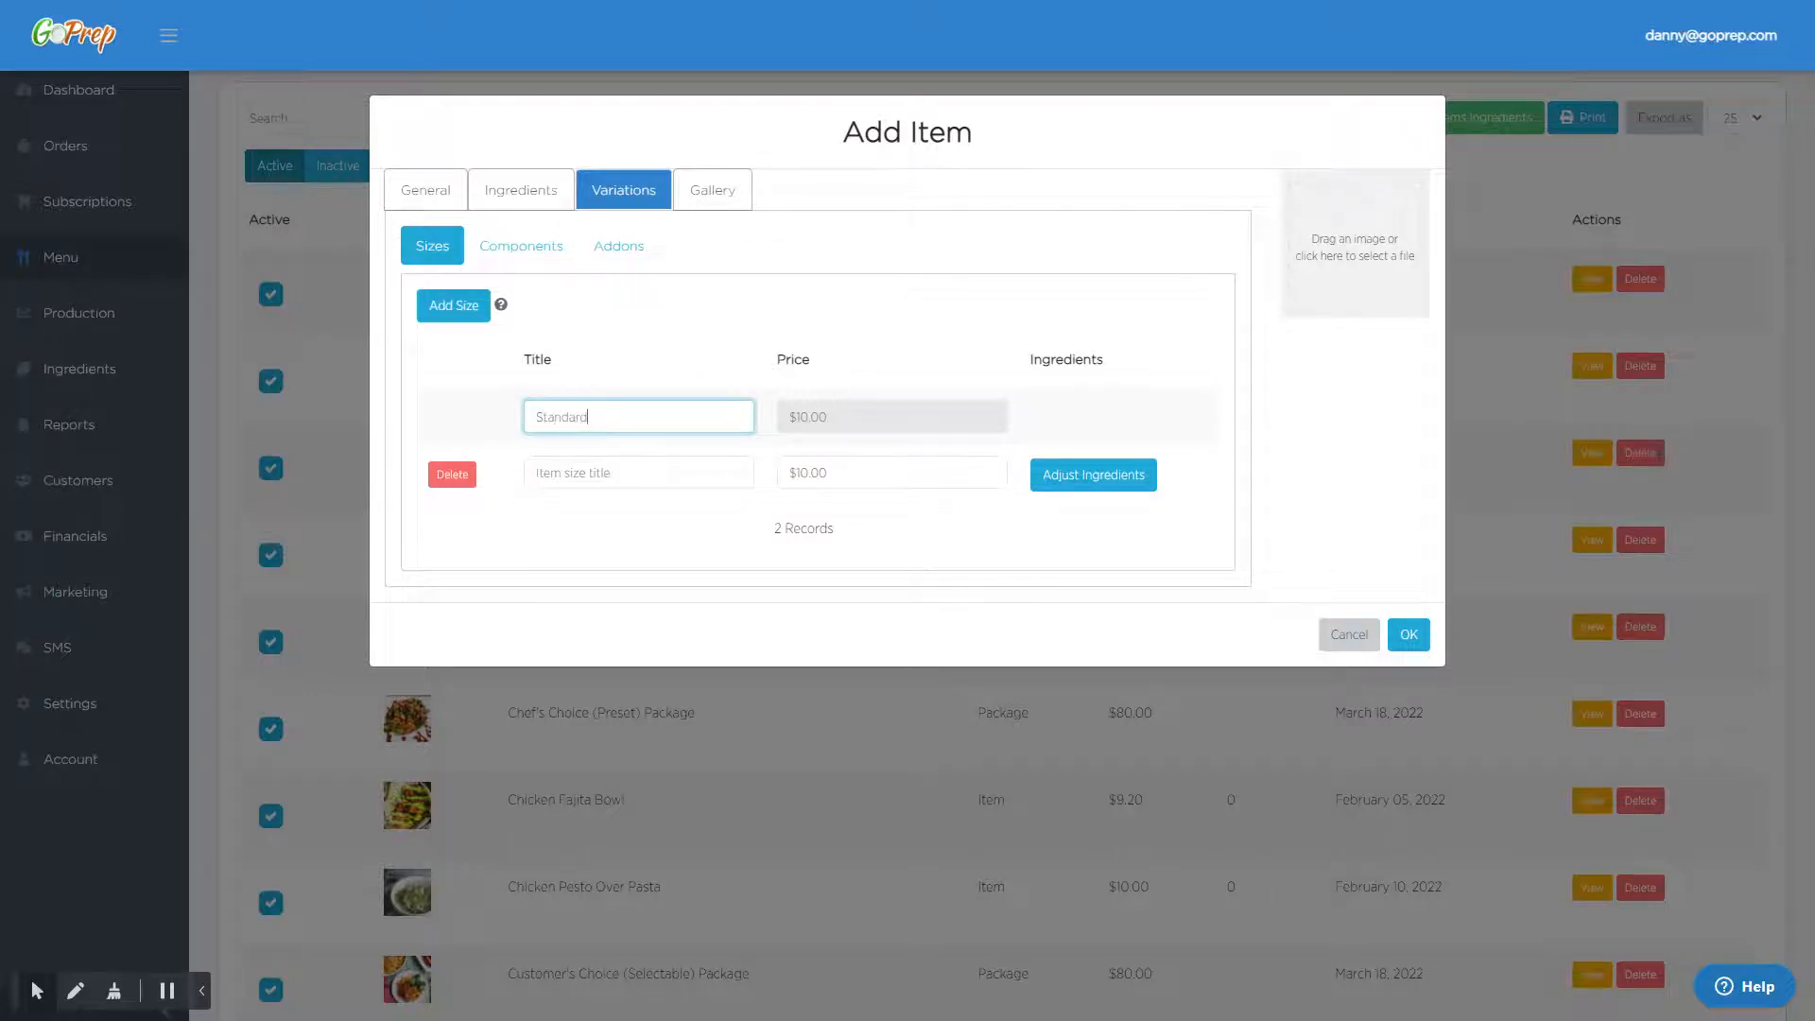
click(860, 431)
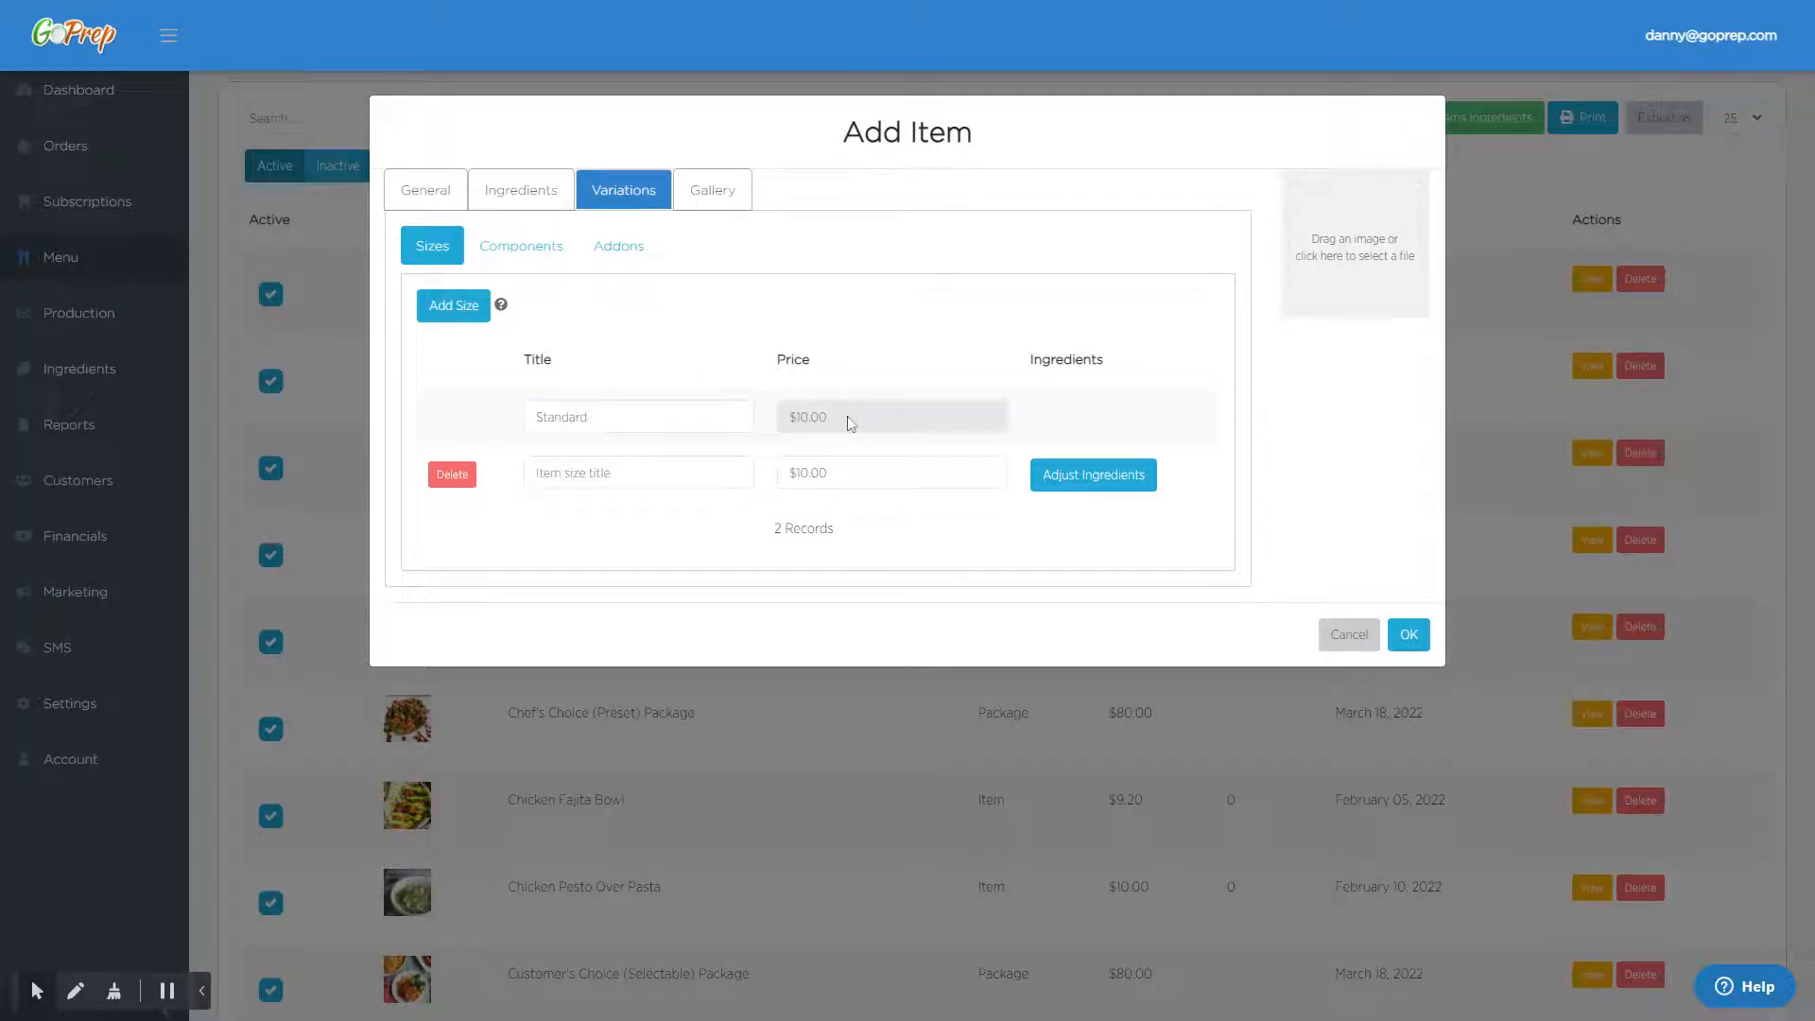
- Title the second size "Family Size" and set its price to $13.00
click(590, 474)
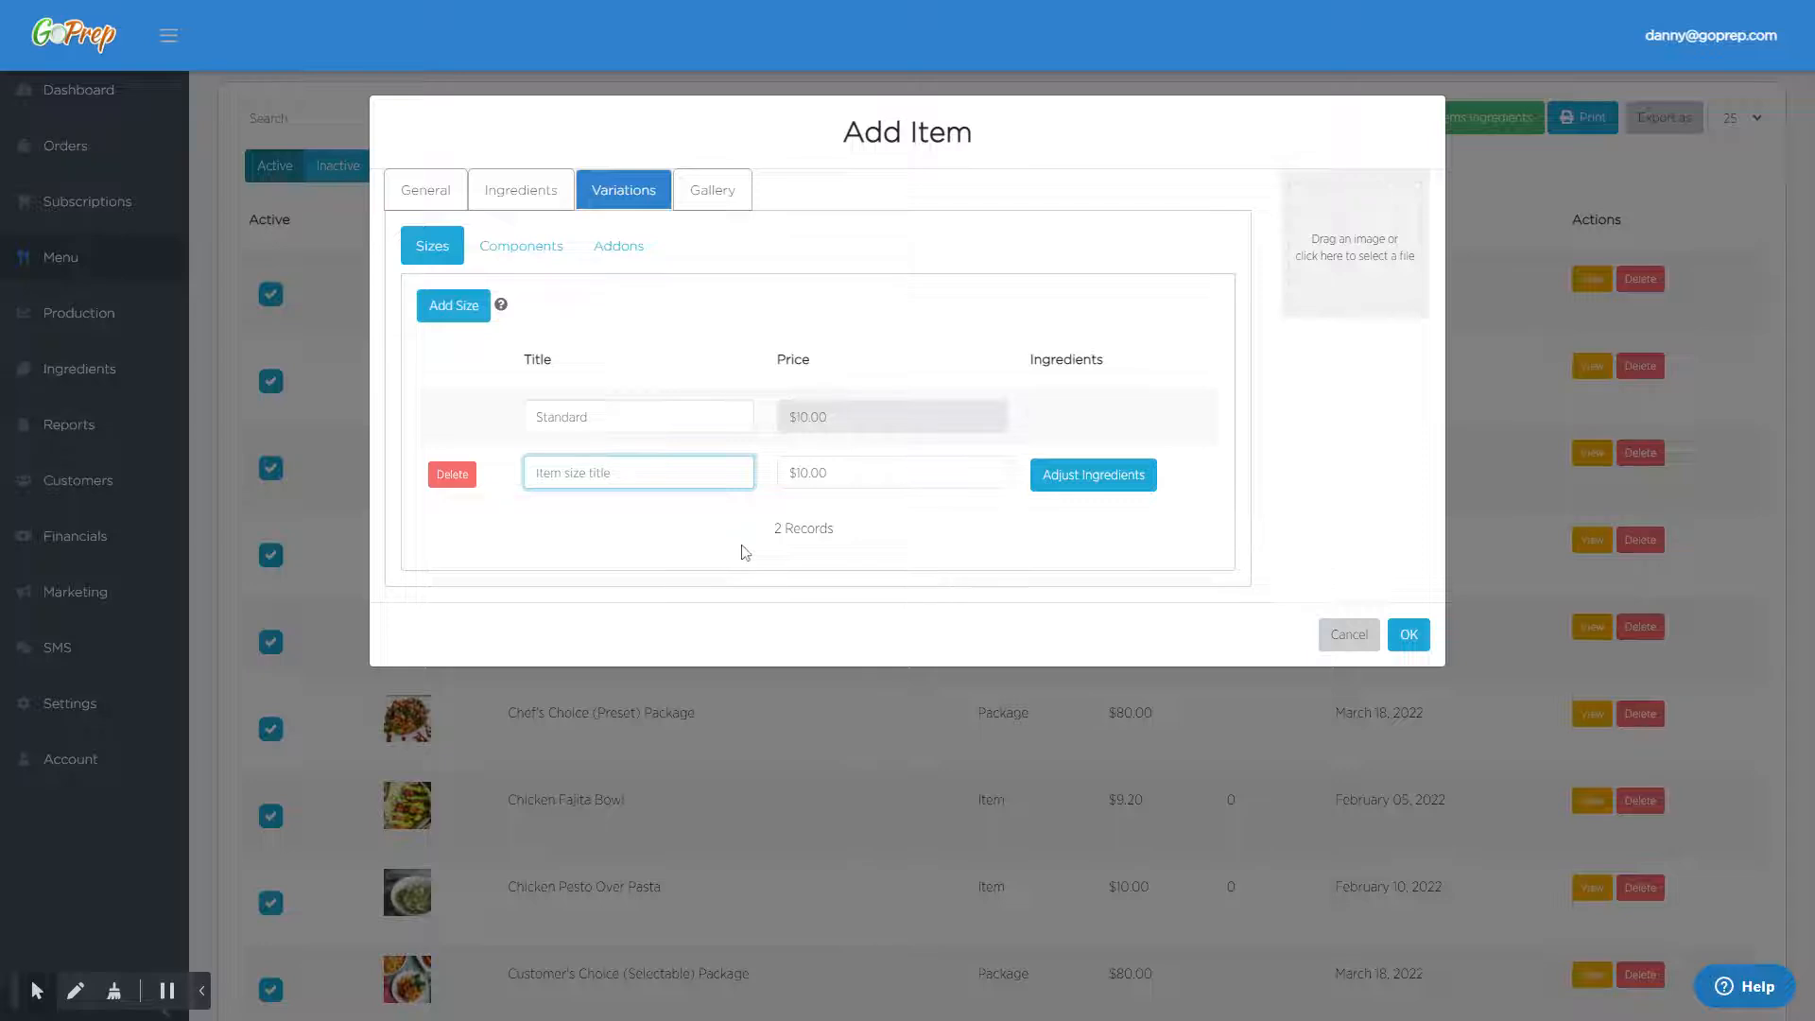
text(Family Size)
key(Tab)
key(BackSpace)
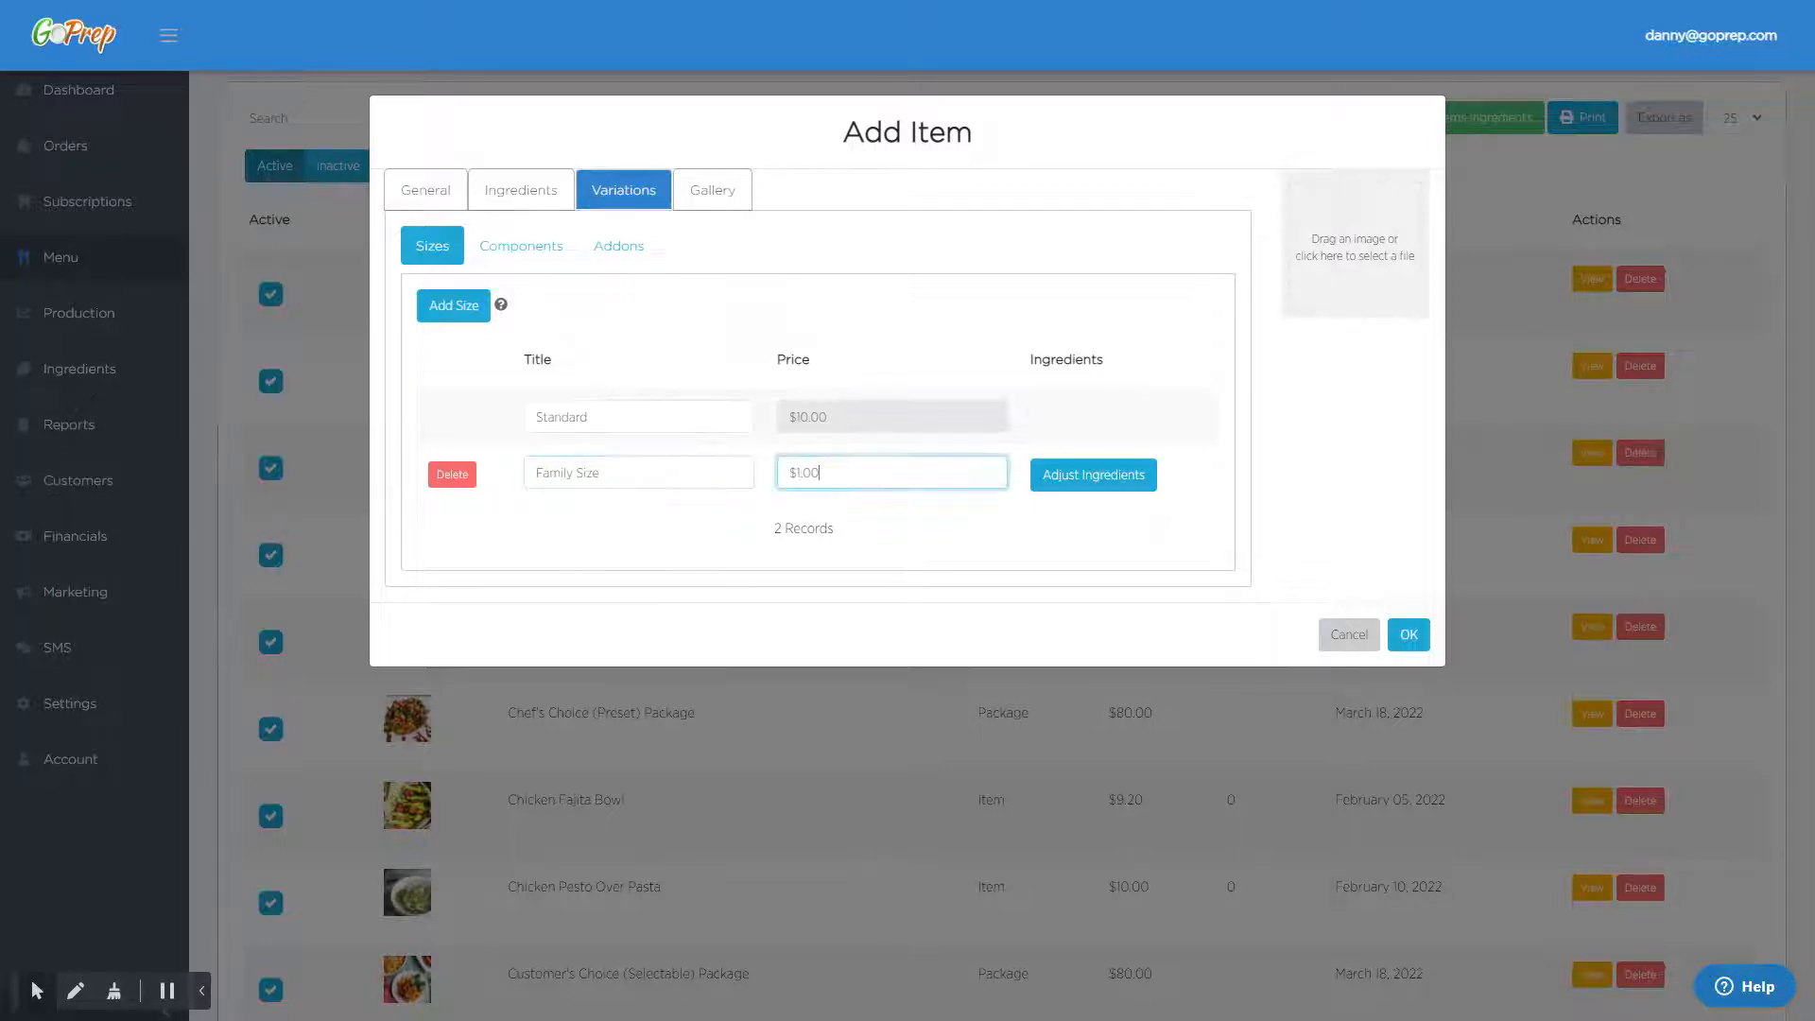
text(0)
click(738, 541)
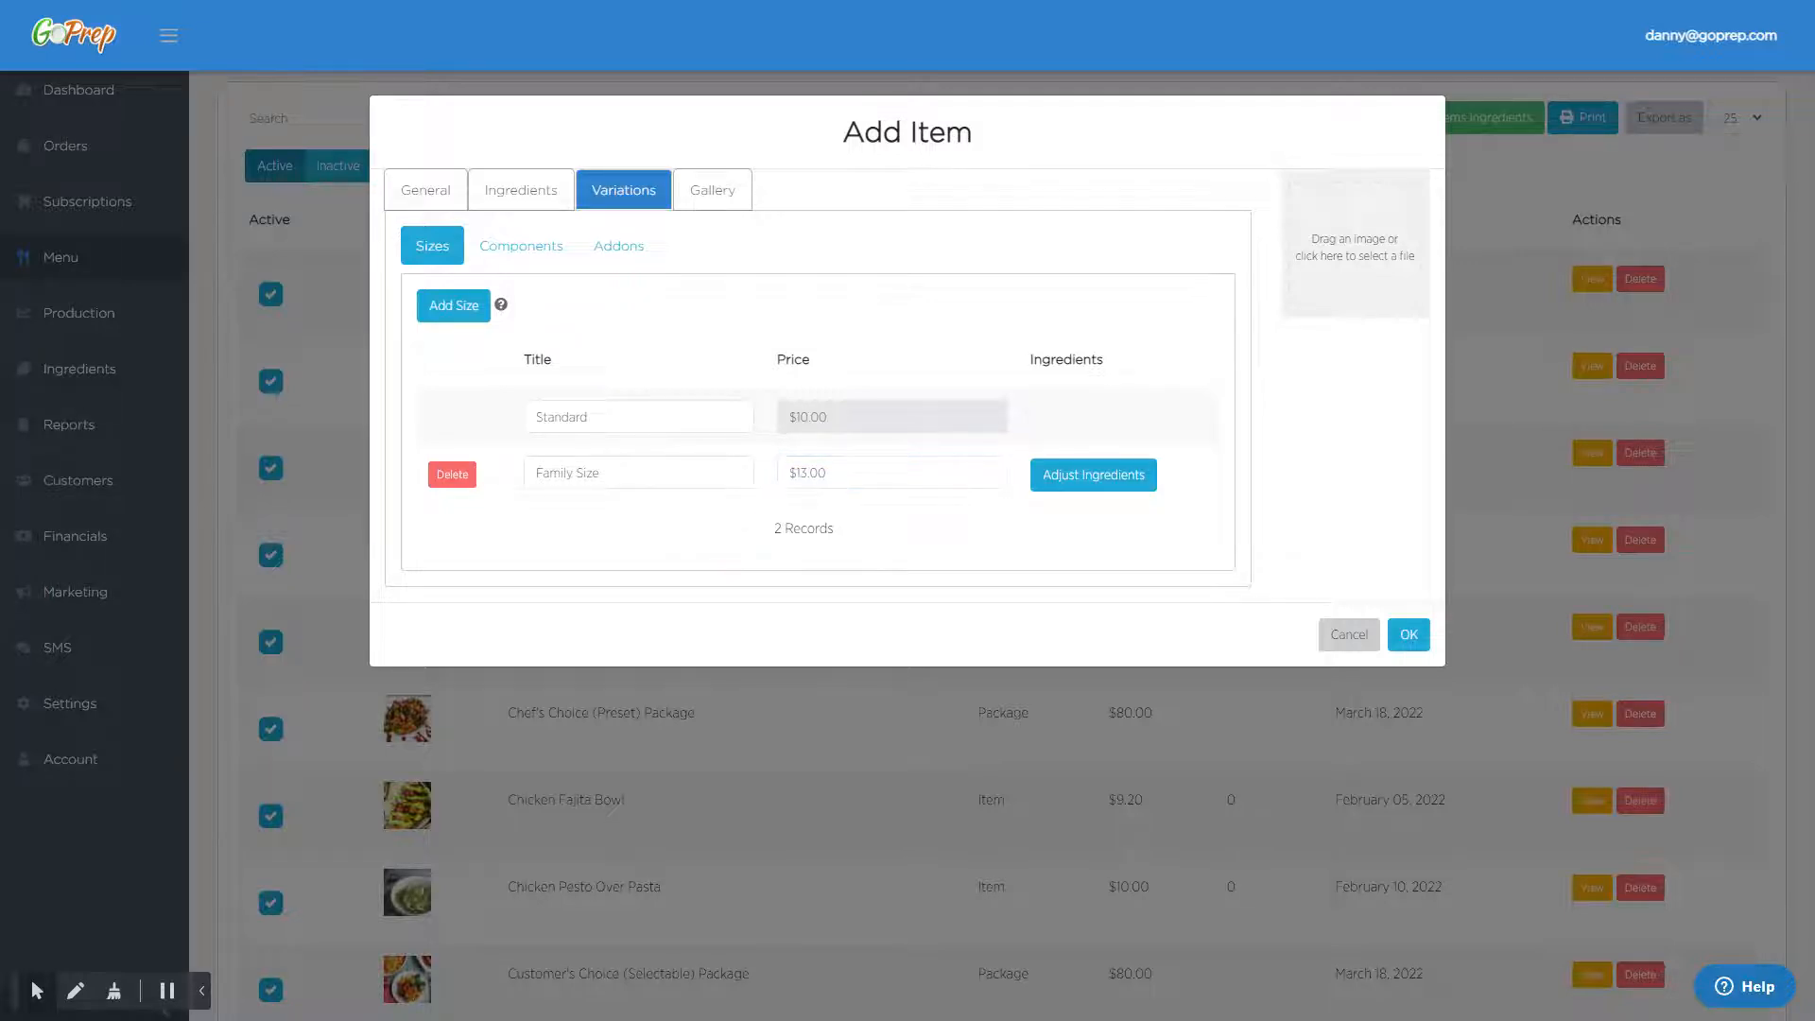
- Add a component titled "Choose Your Side" with a minimum of 1 and a maximum of 2
click(522, 248)
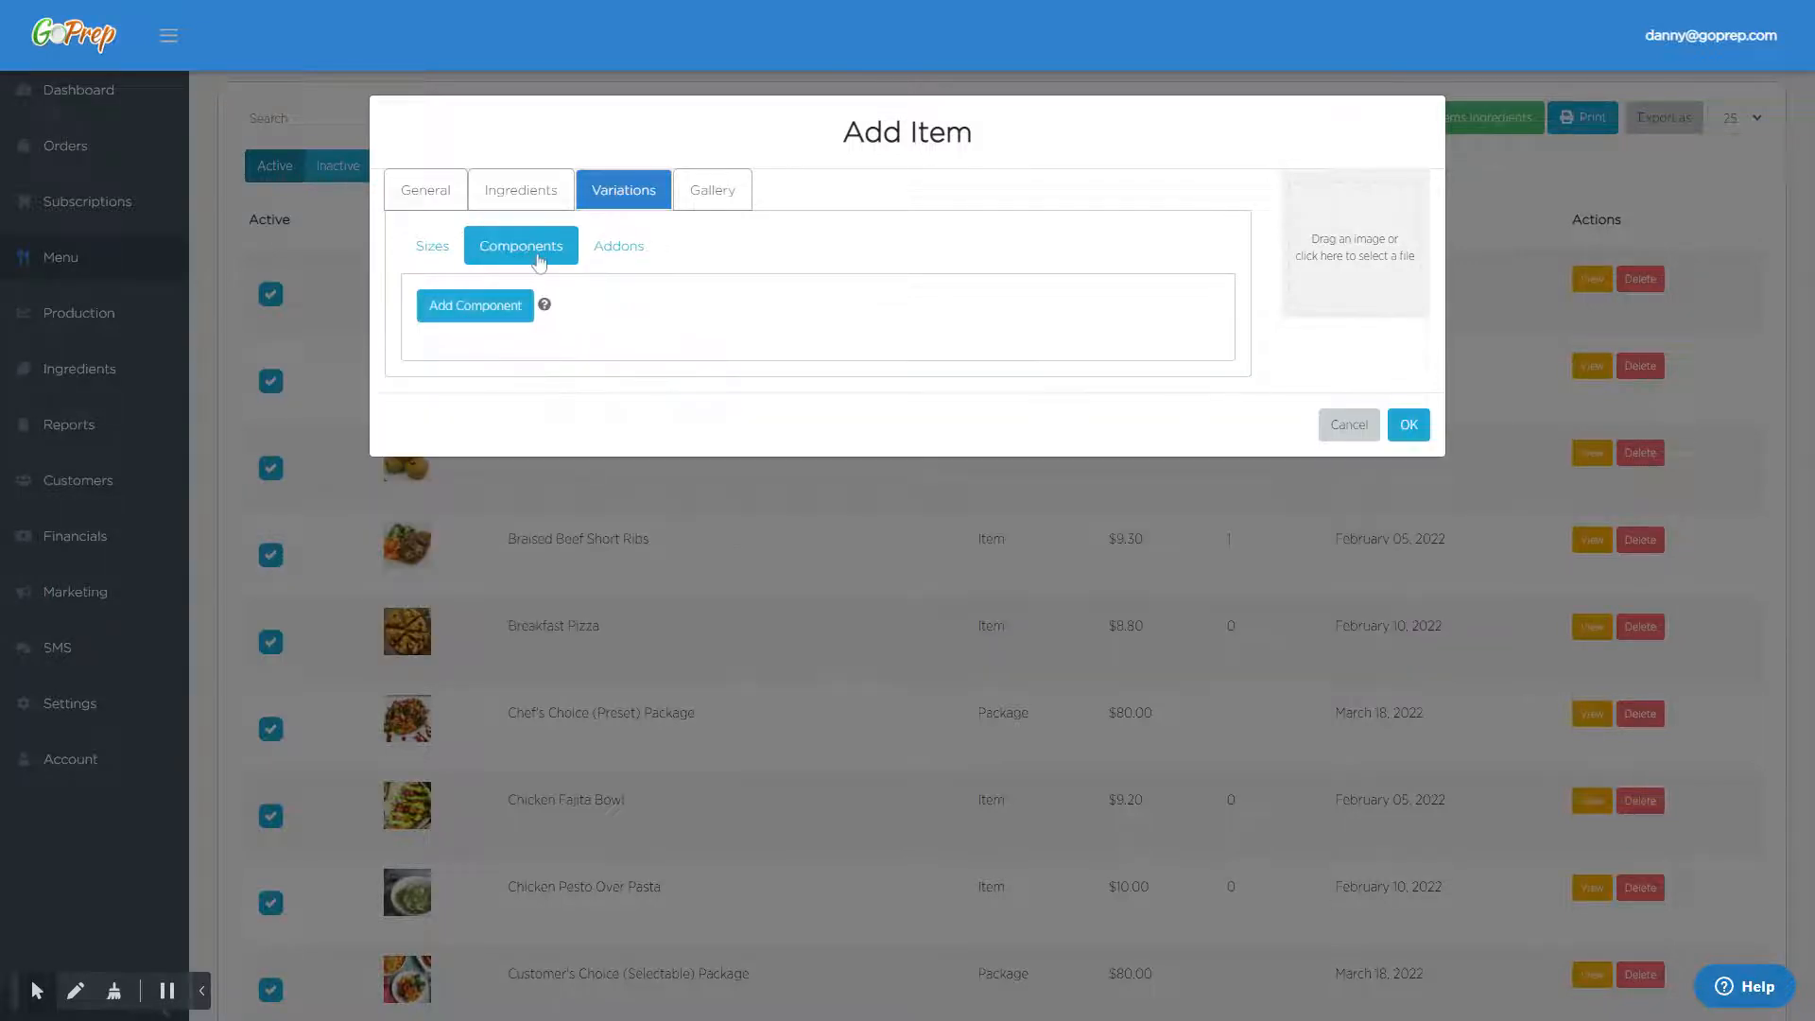
click(476, 312)
click(490, 423)
text(Choose Your Side)
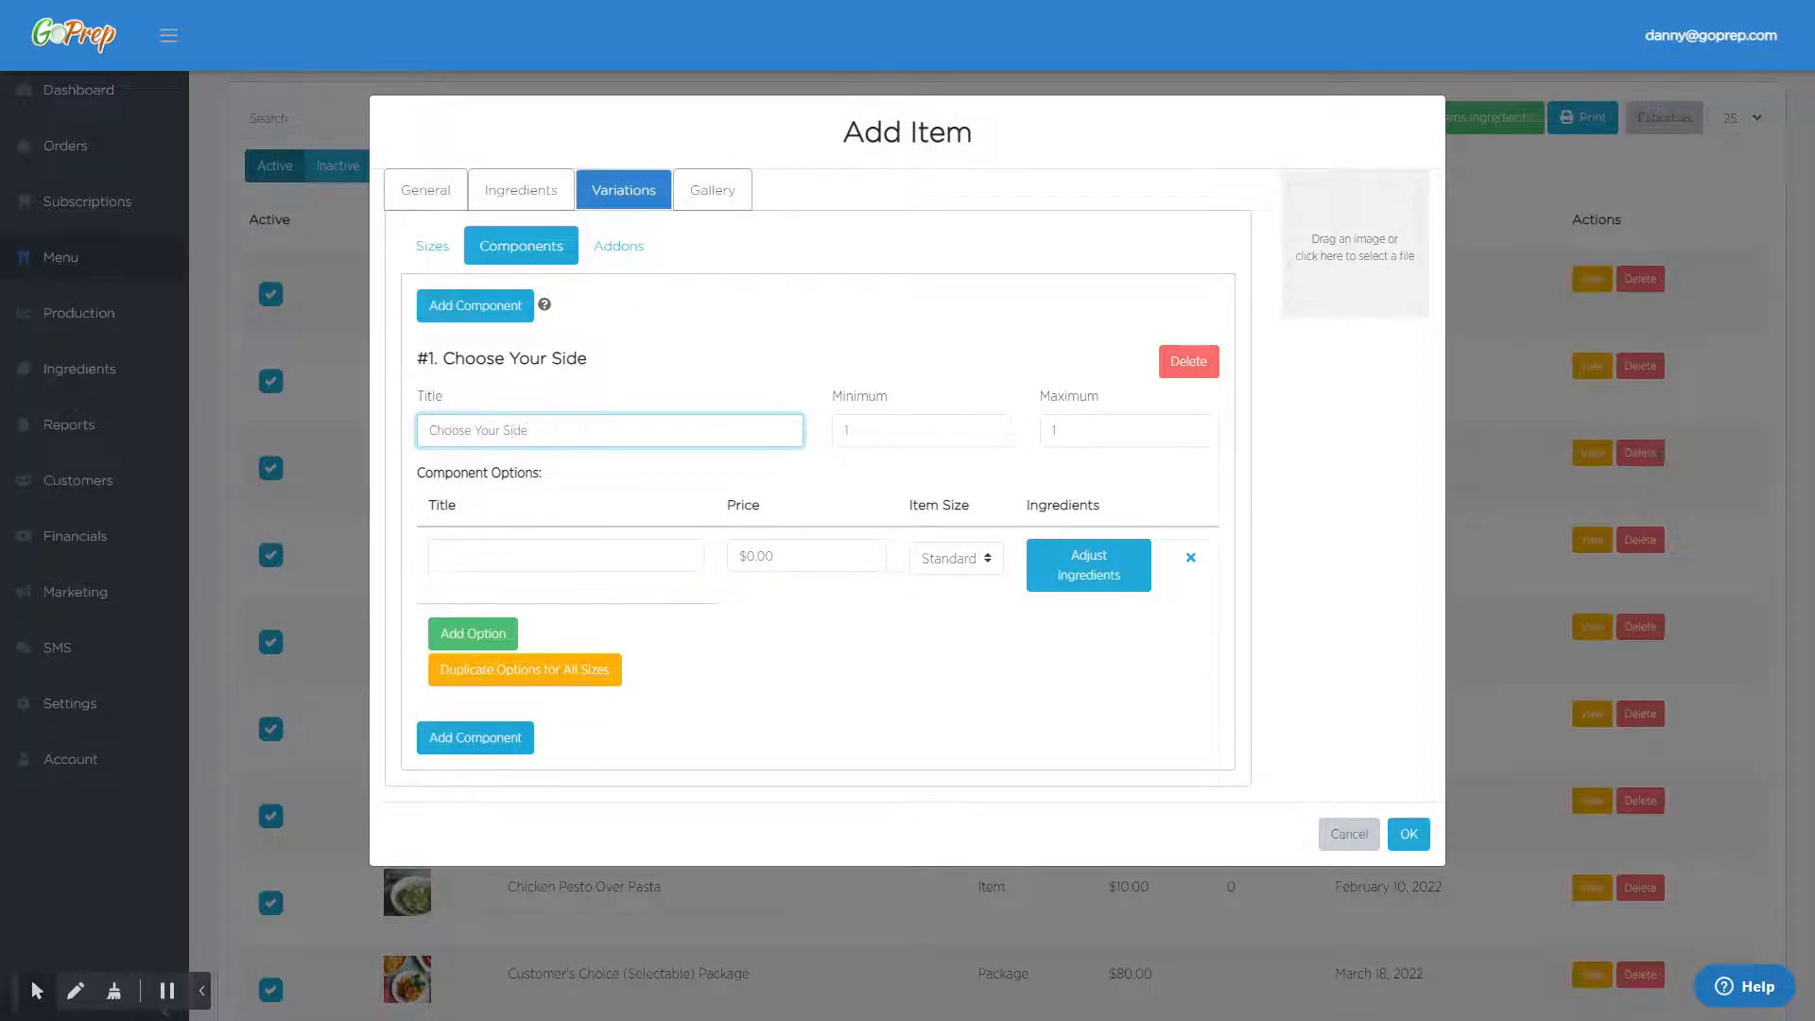
click(854, 422)
click(1093, 431)
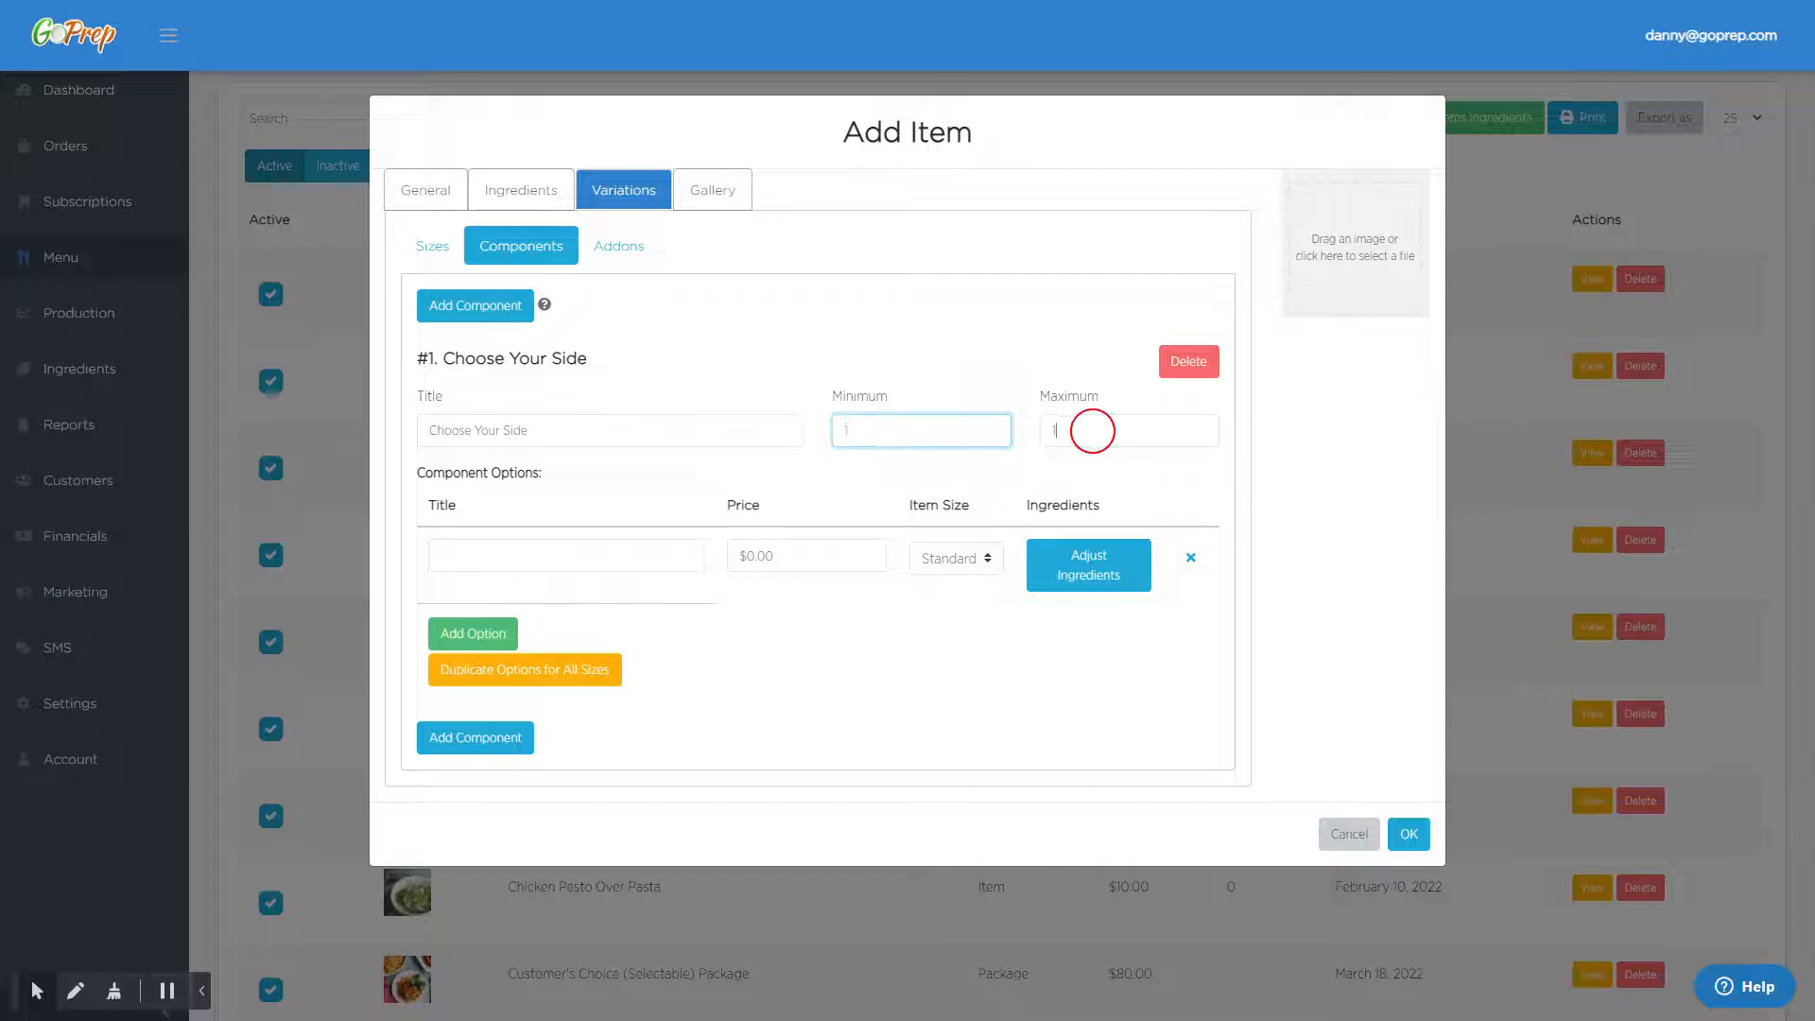
- Enter "White Rice" and "Jasmine Rice" as the first two options of the Choose Your Side component
click(530, 556)
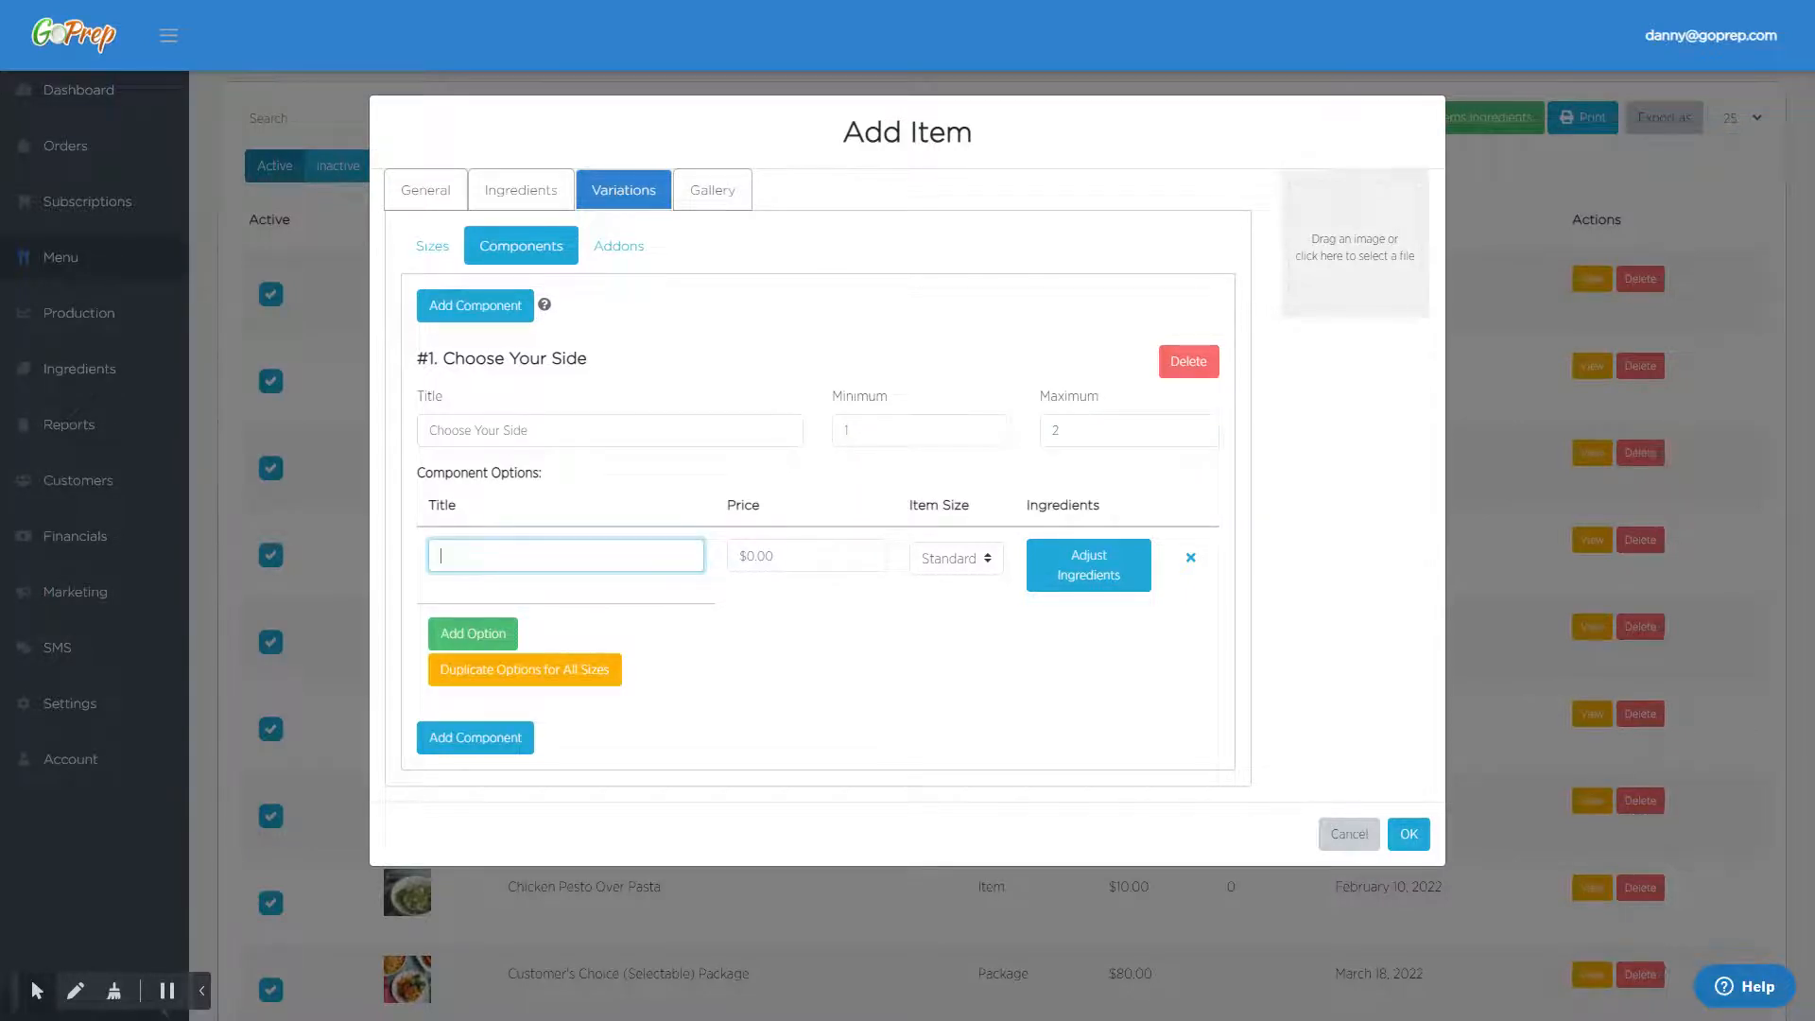
text(White Rice)
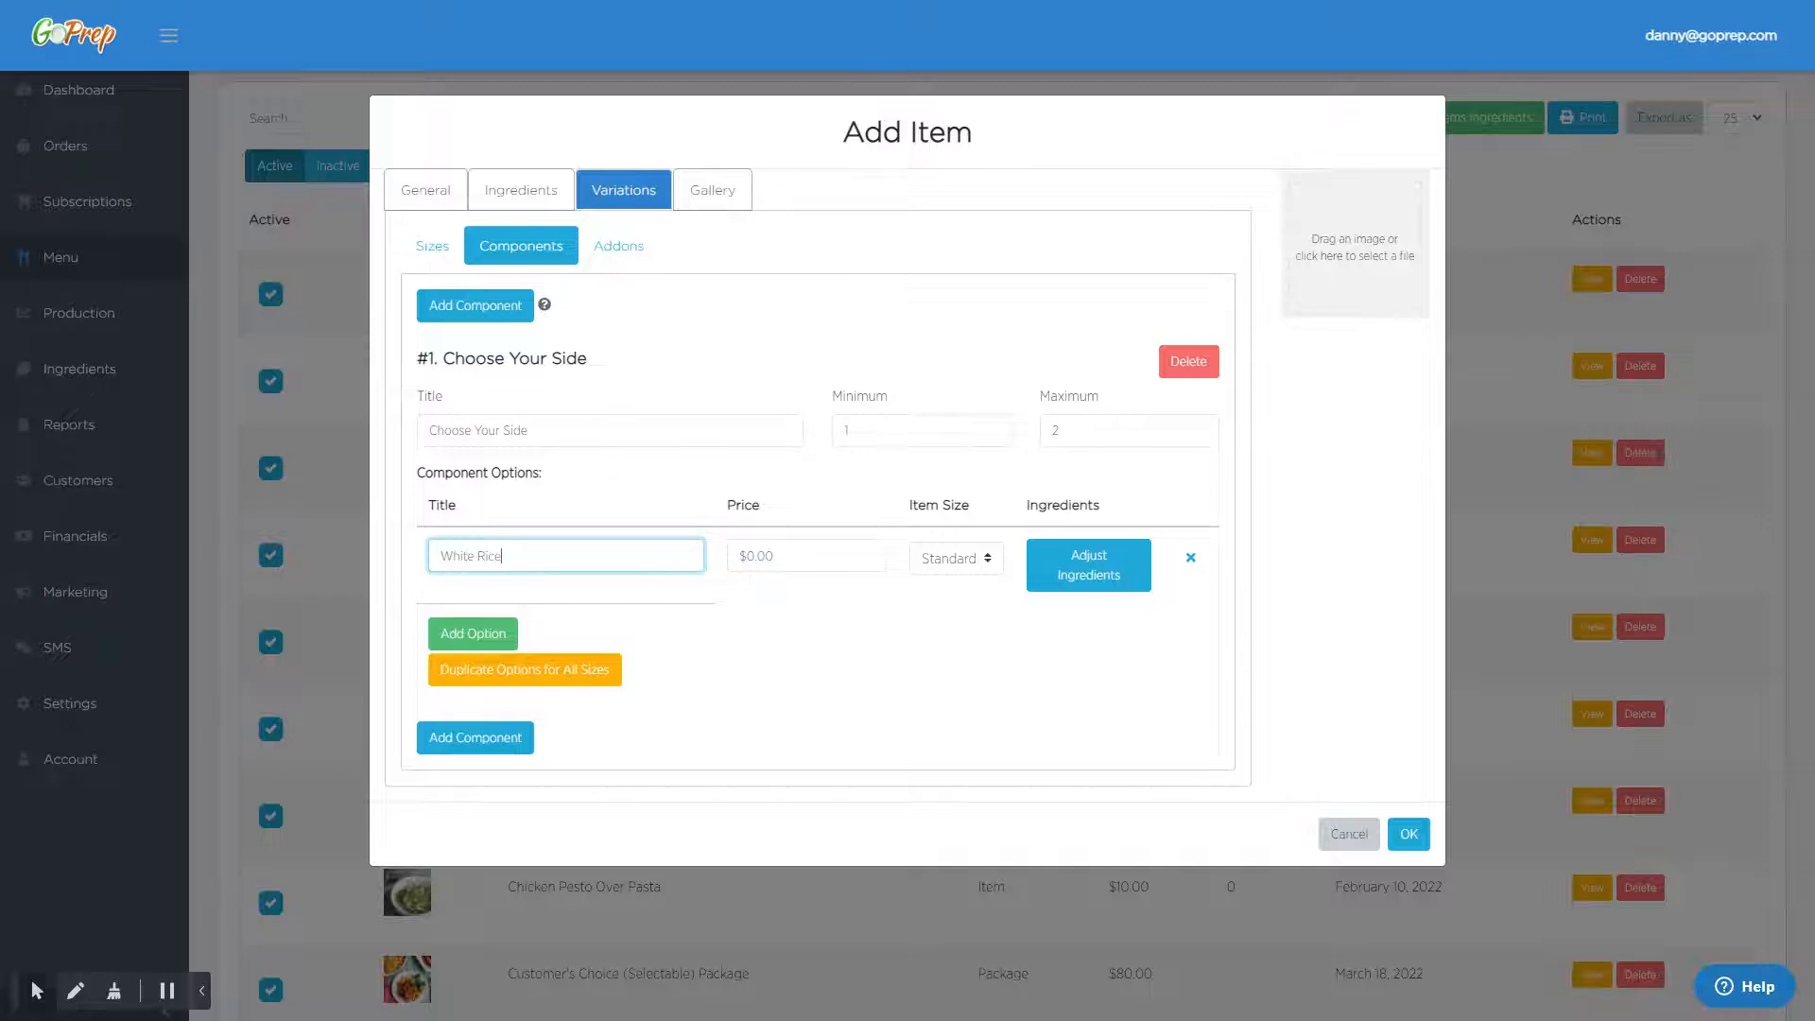
click(473, 634)
click(478, 630)
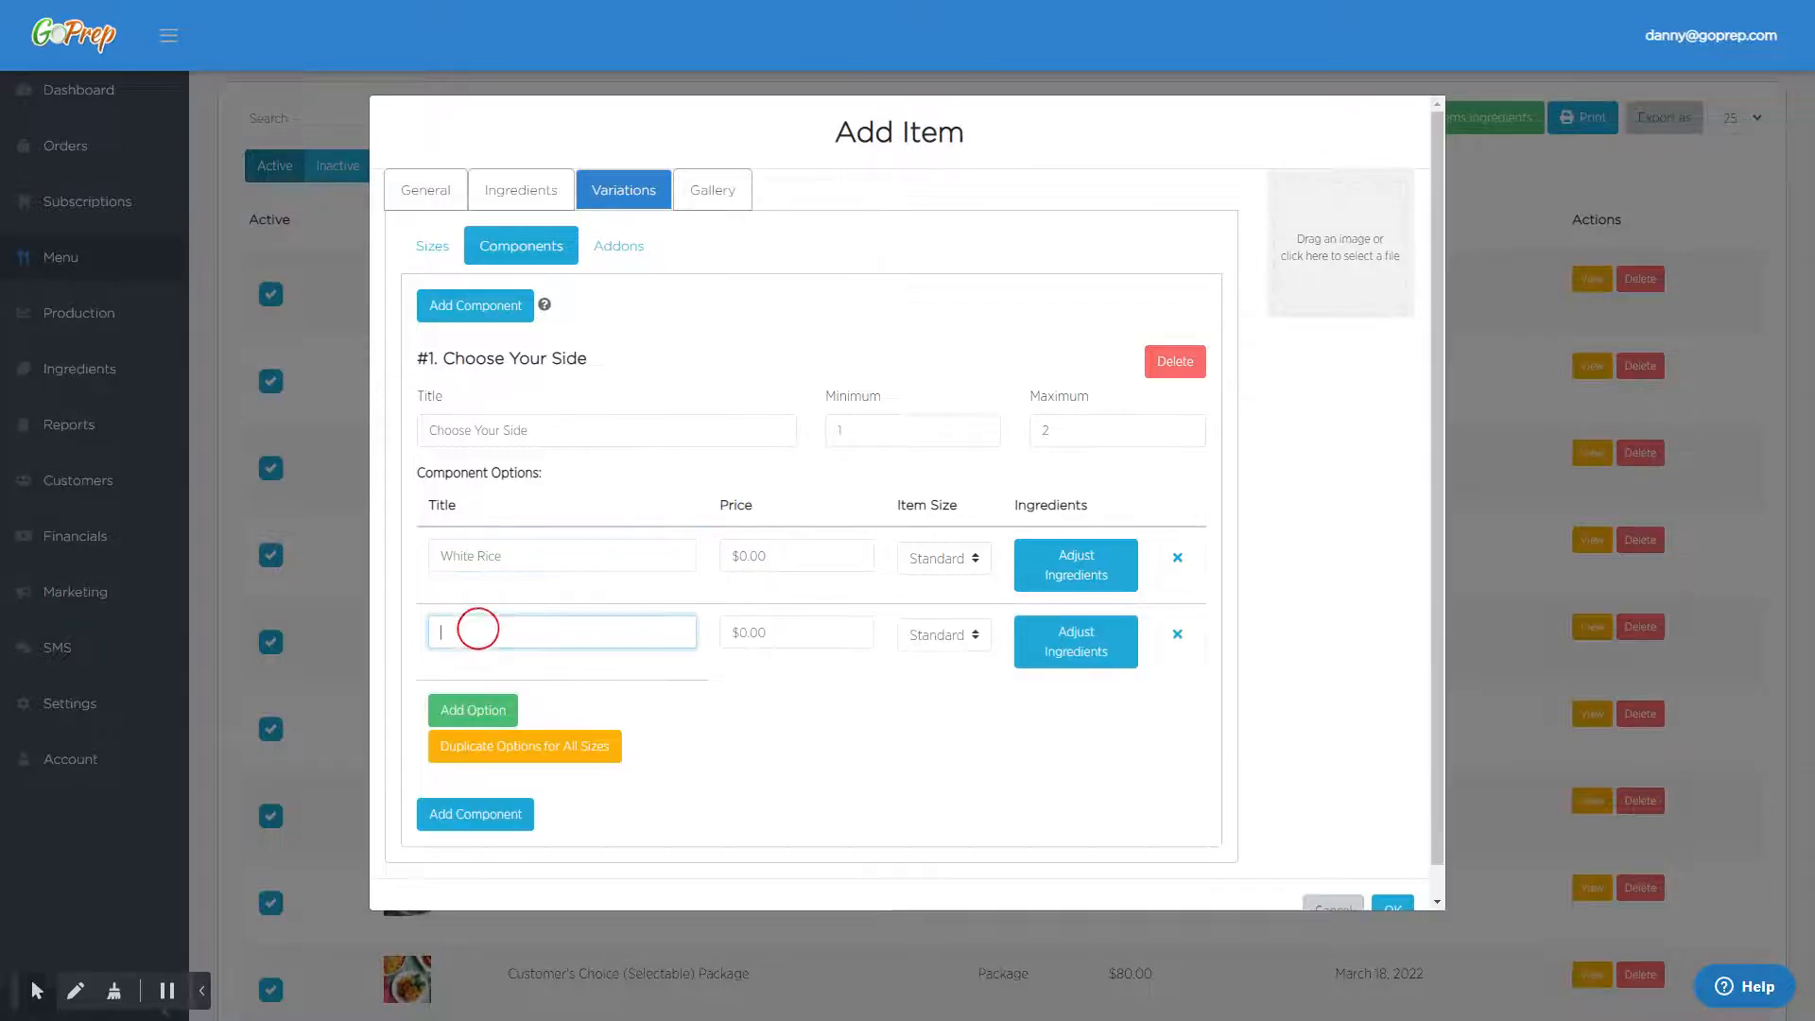
text(Jasw)
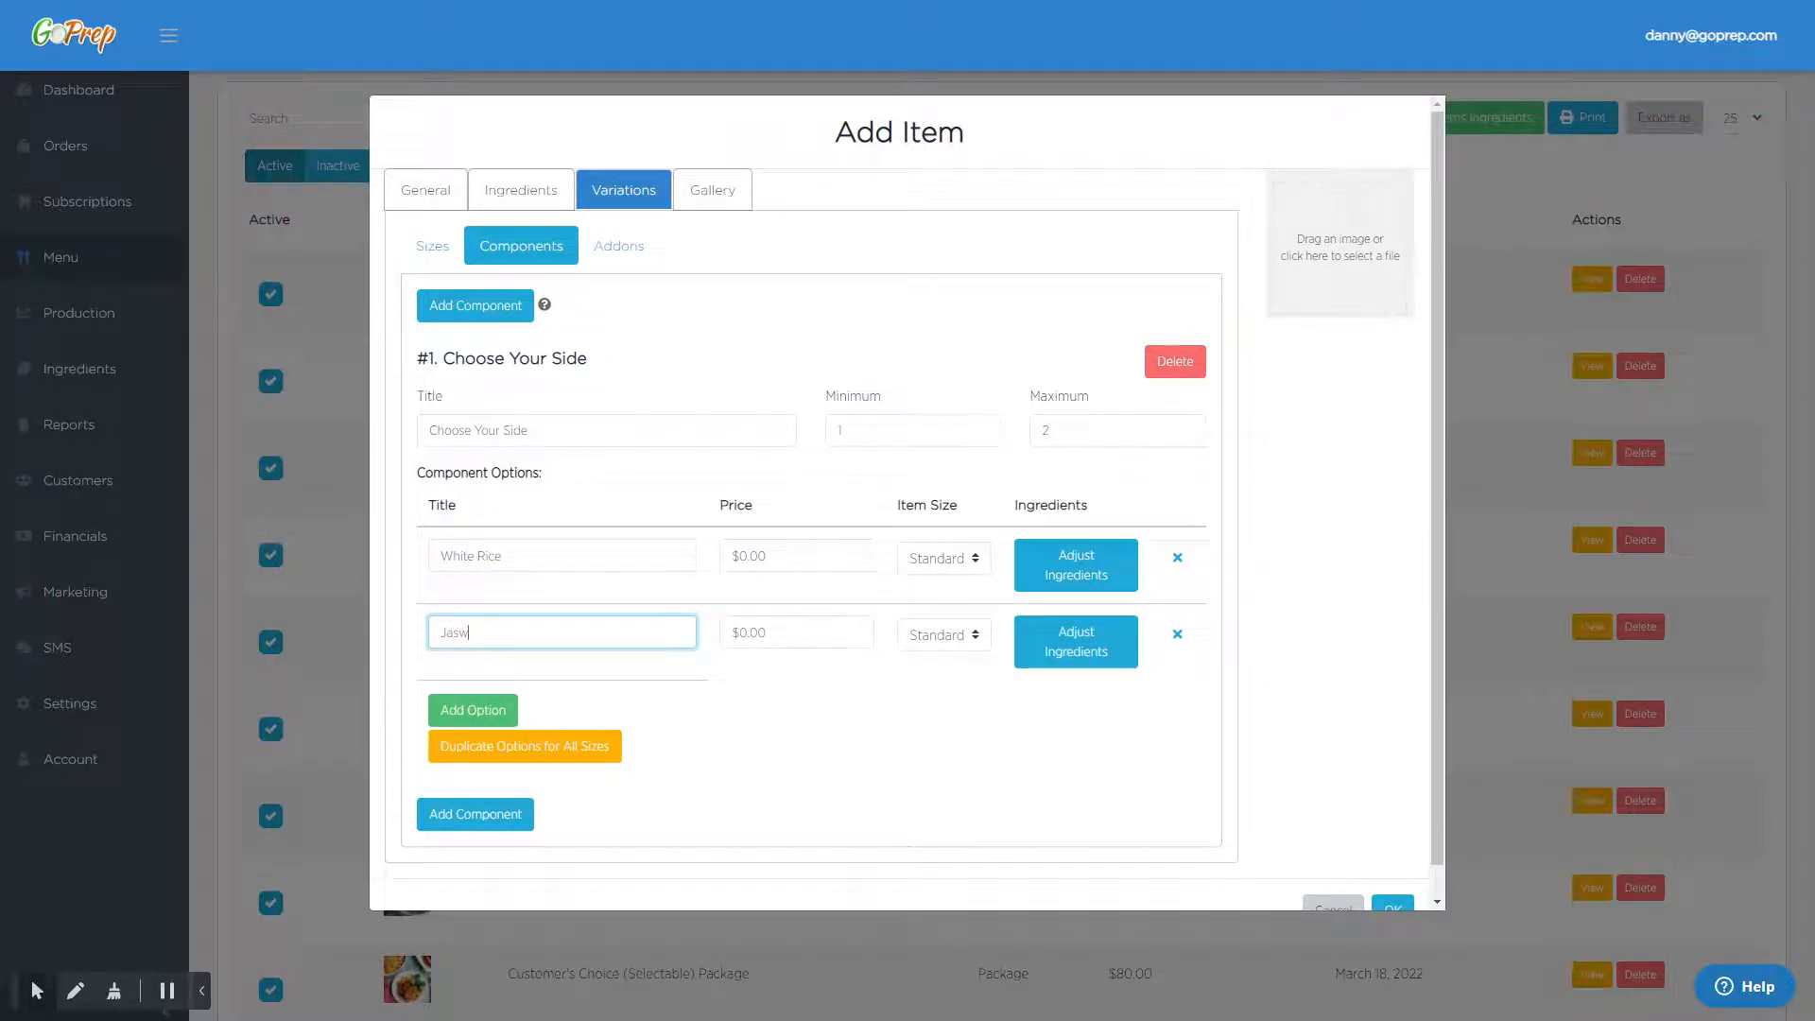
text(uin)
key(BackSpace)
- Add a third side option titled "Asparagus" with a price of $1.00
click(477, 723)
click(490, 709)
text(Asparagus)
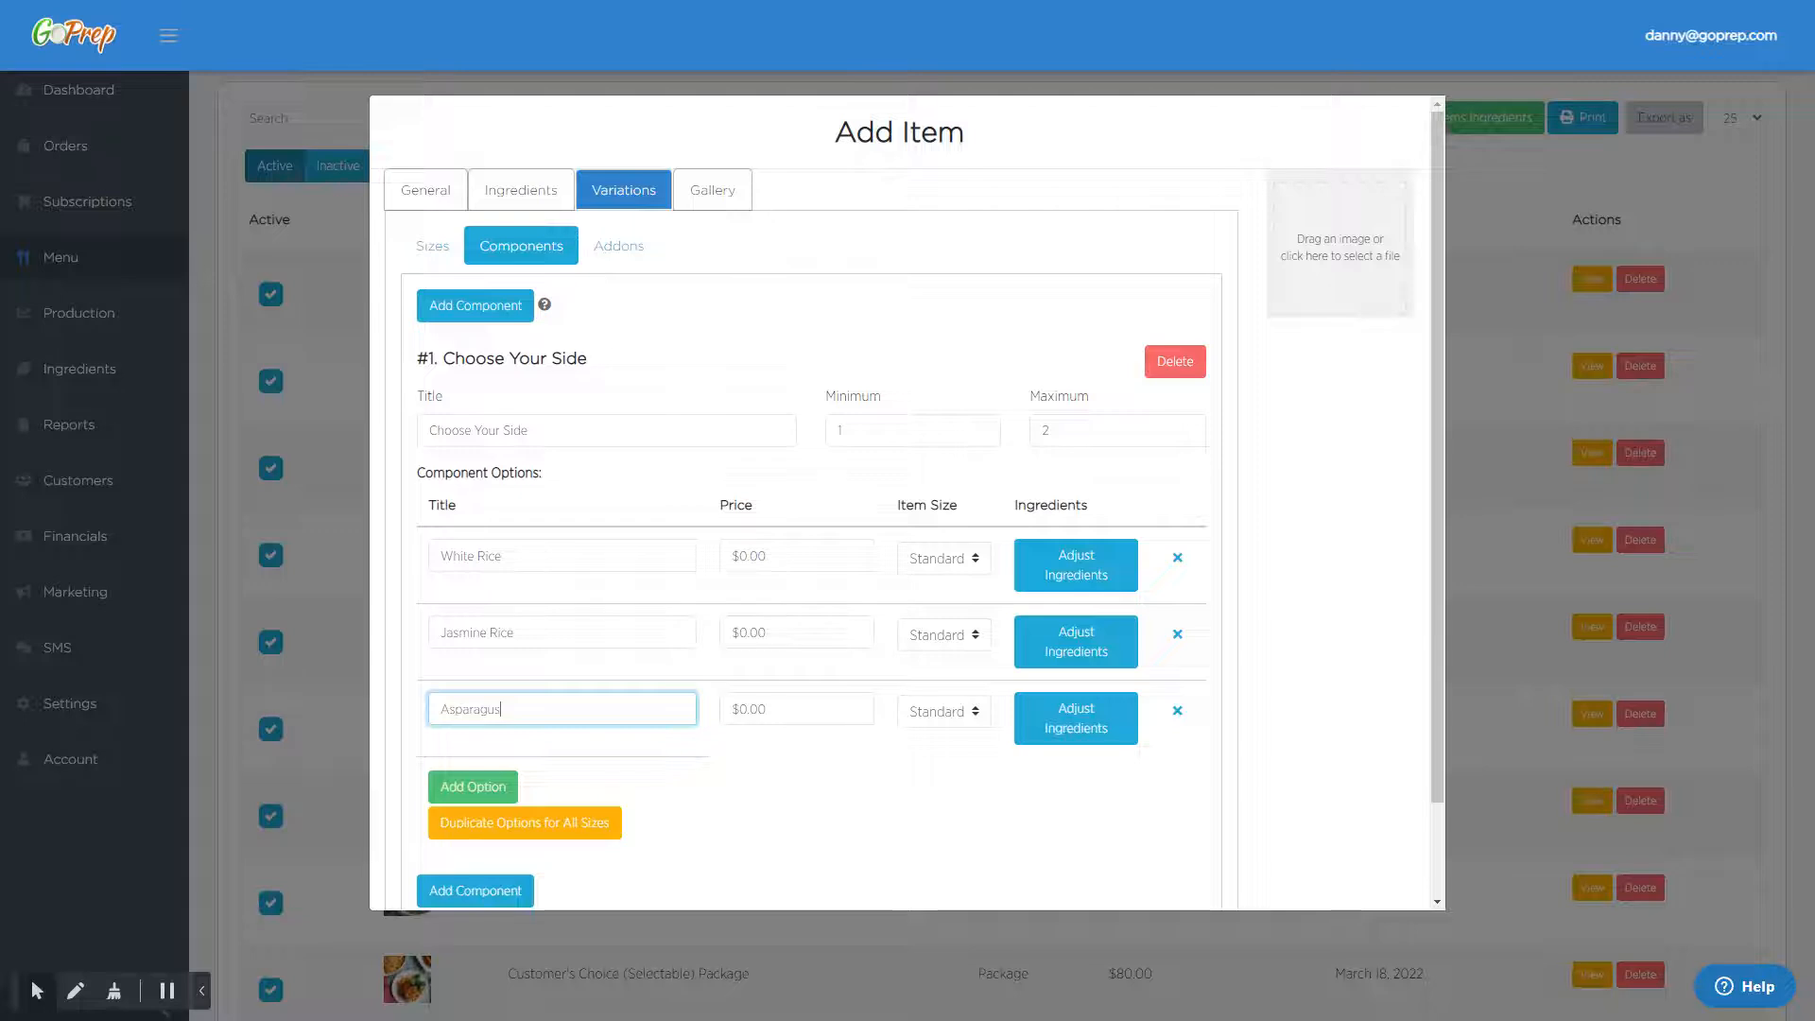
click(766, 708)
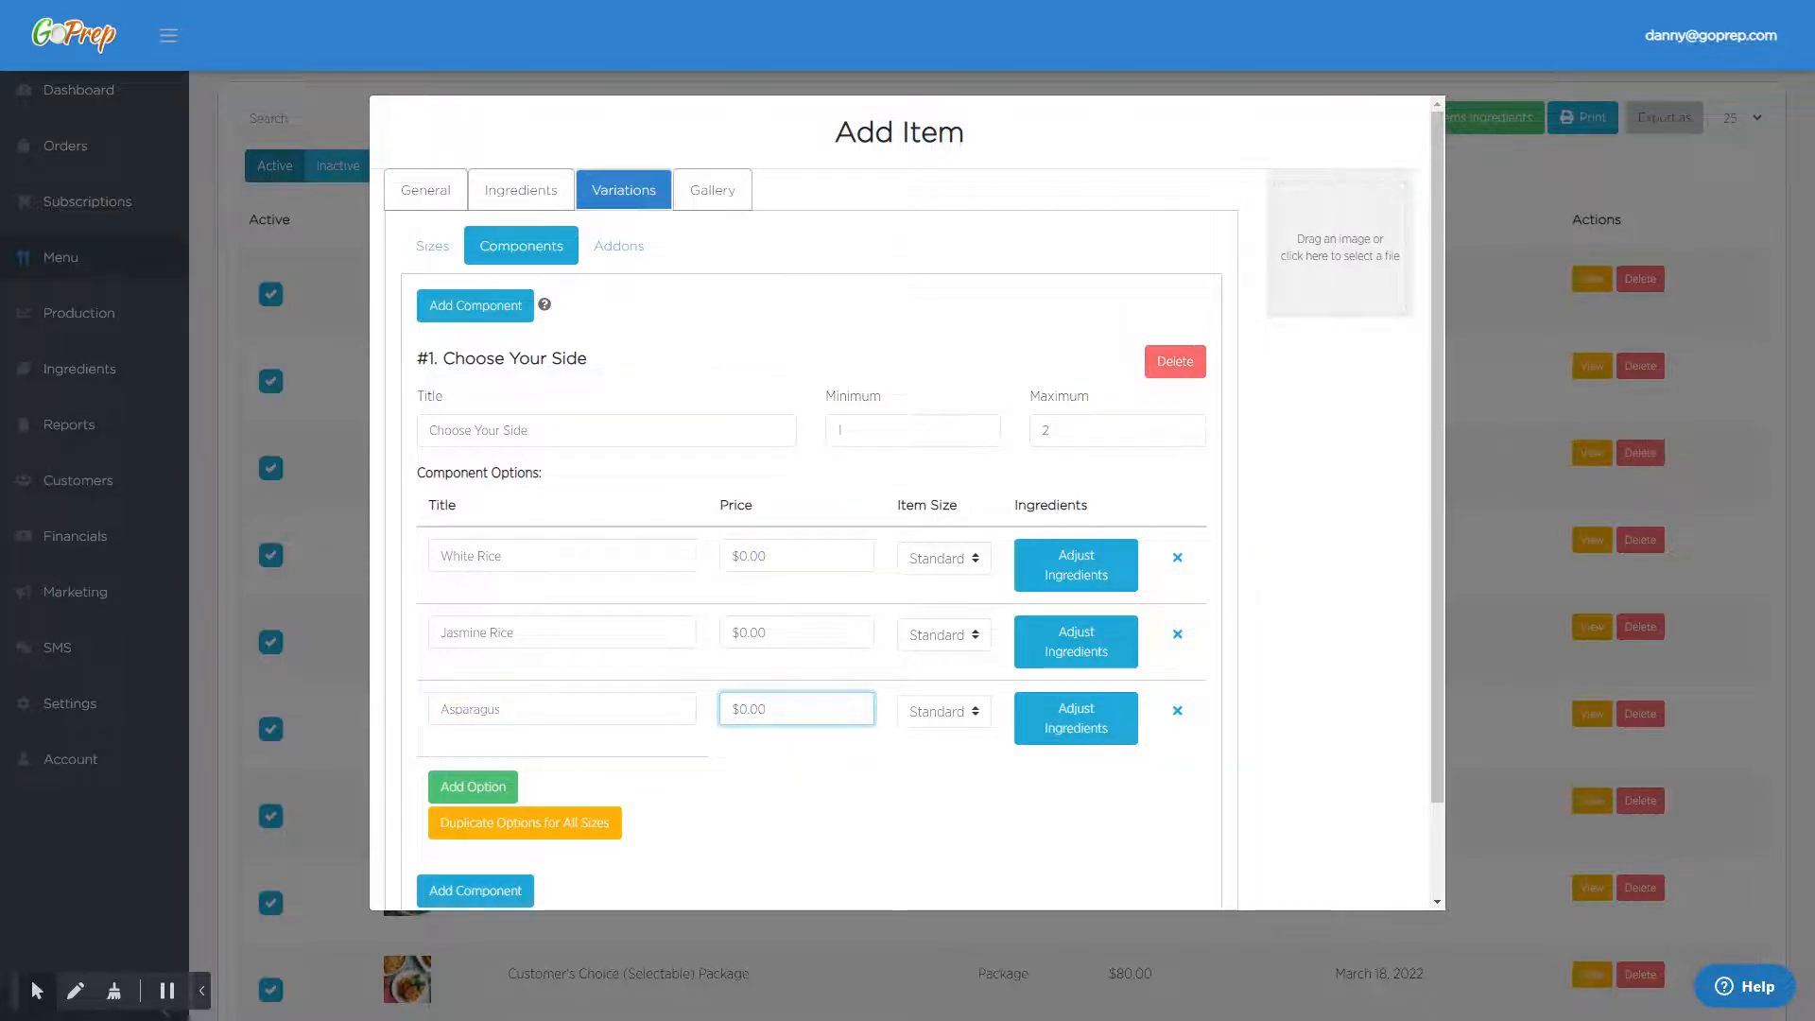
text(10)
- Keep the Asparagus option at Standard size and duplicate the component's options for all sizes
scroll(470, 679, down, 2)
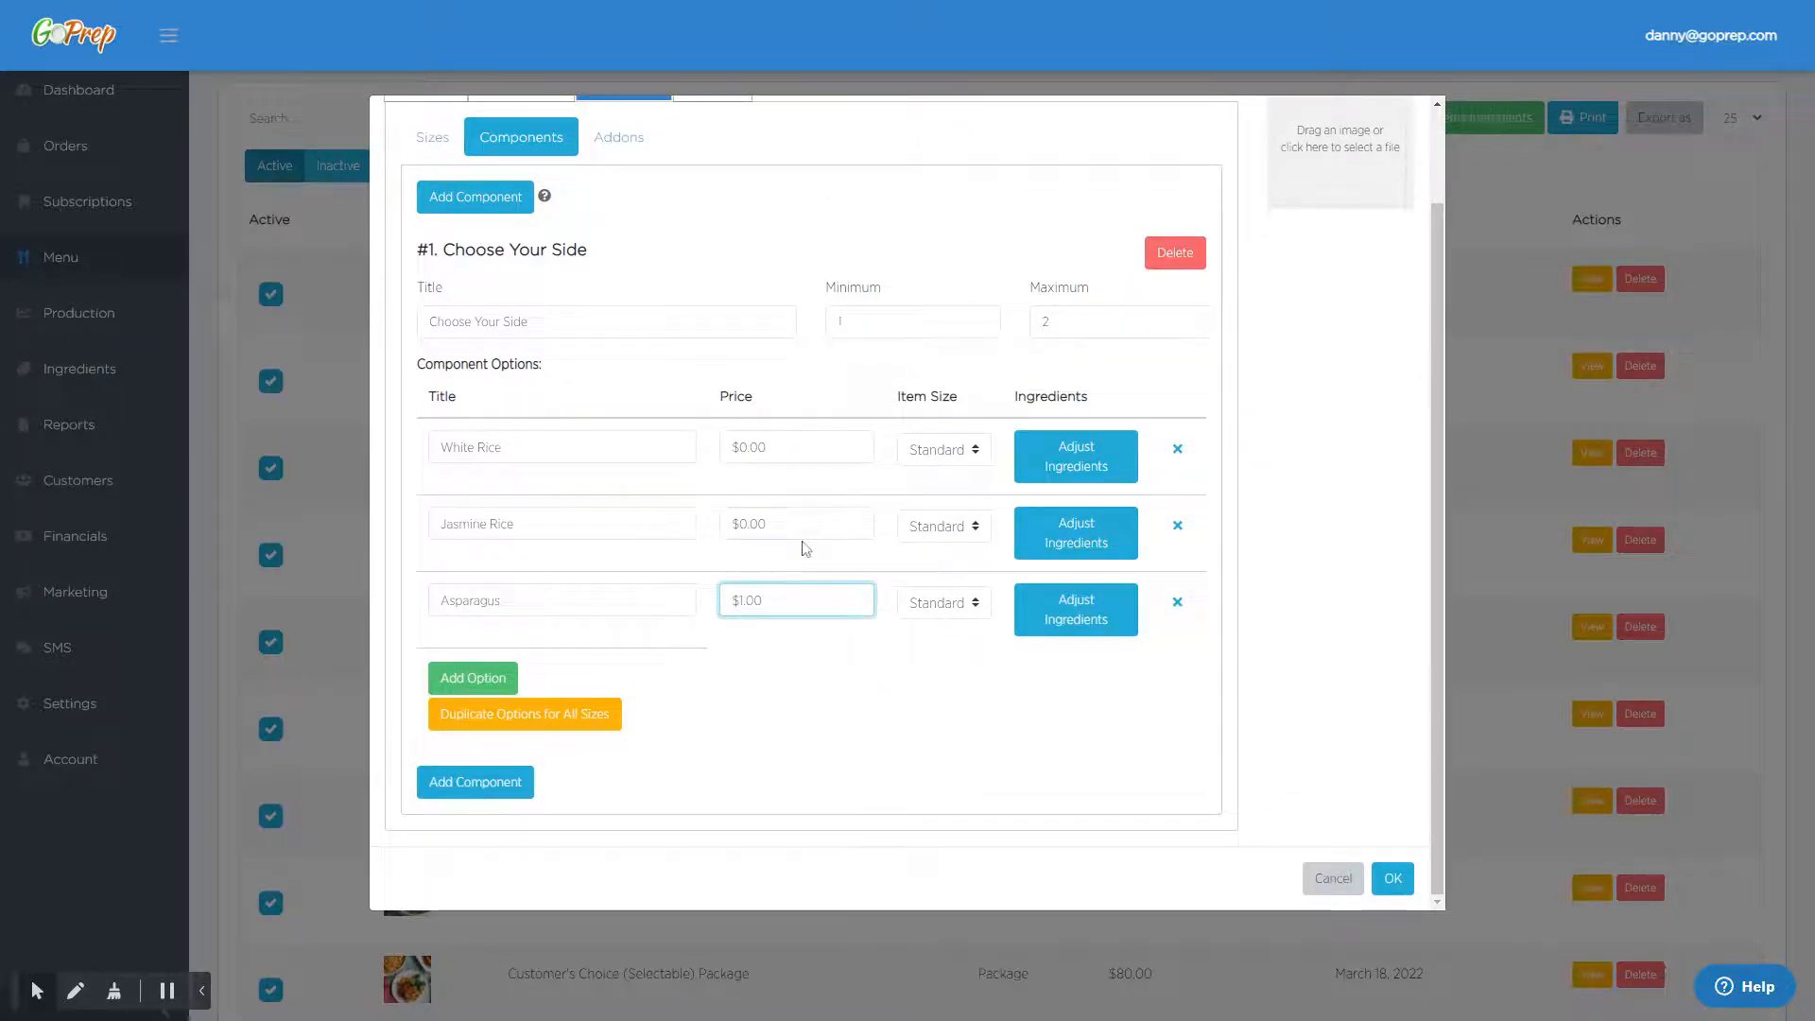
click(950, 615)
click(961, 607)
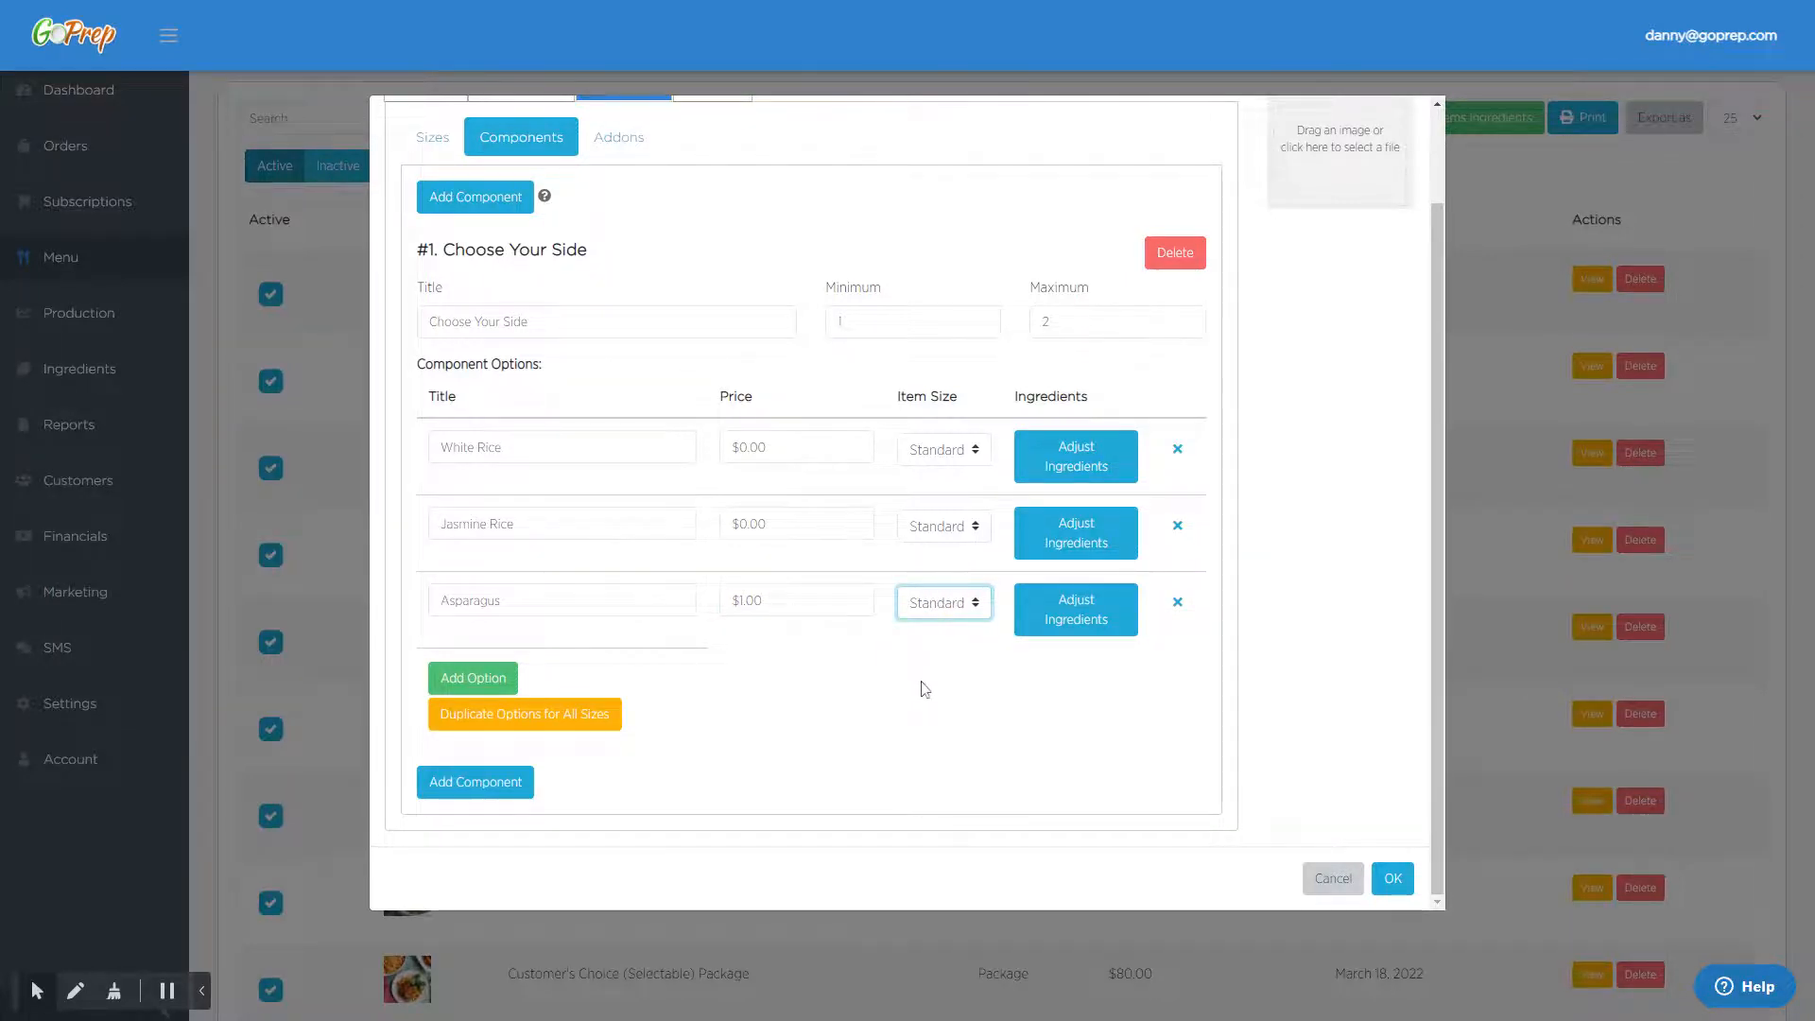
click(539, 717)
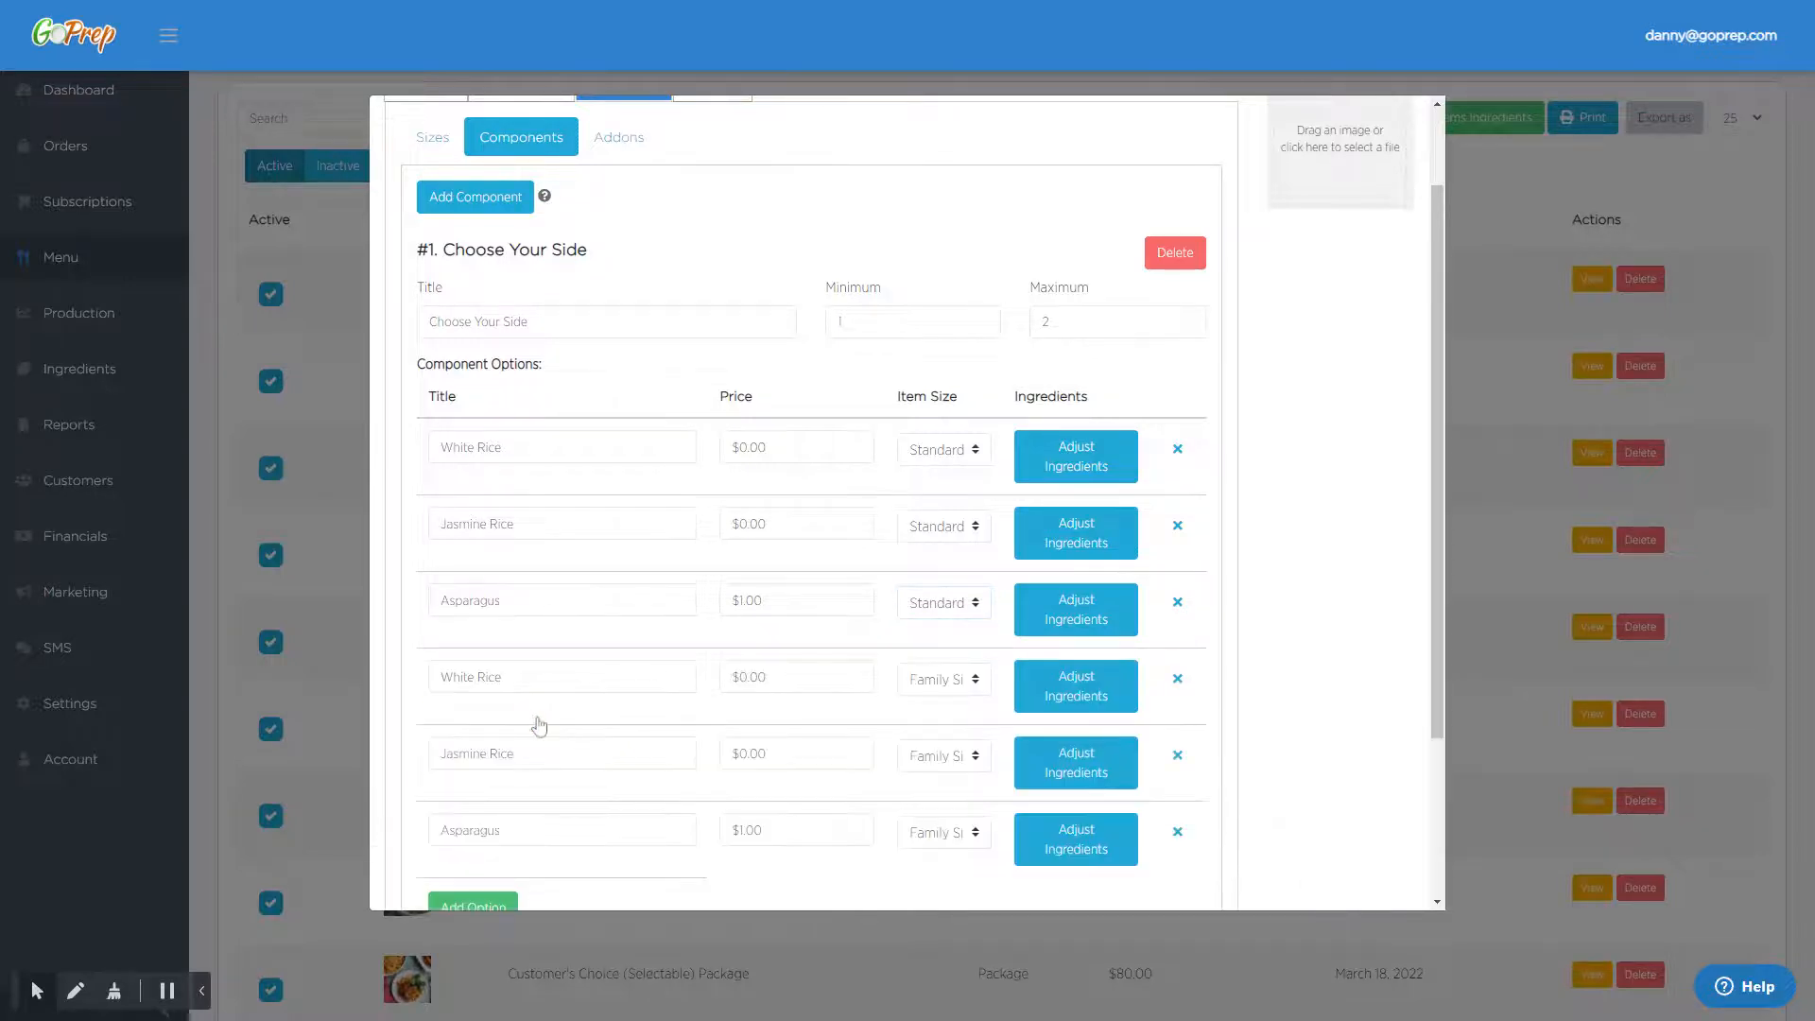
- Set the price of the Family Size Asparagus option to $2.00
scroll(1201, 514, down, 2)
click(567, 555)
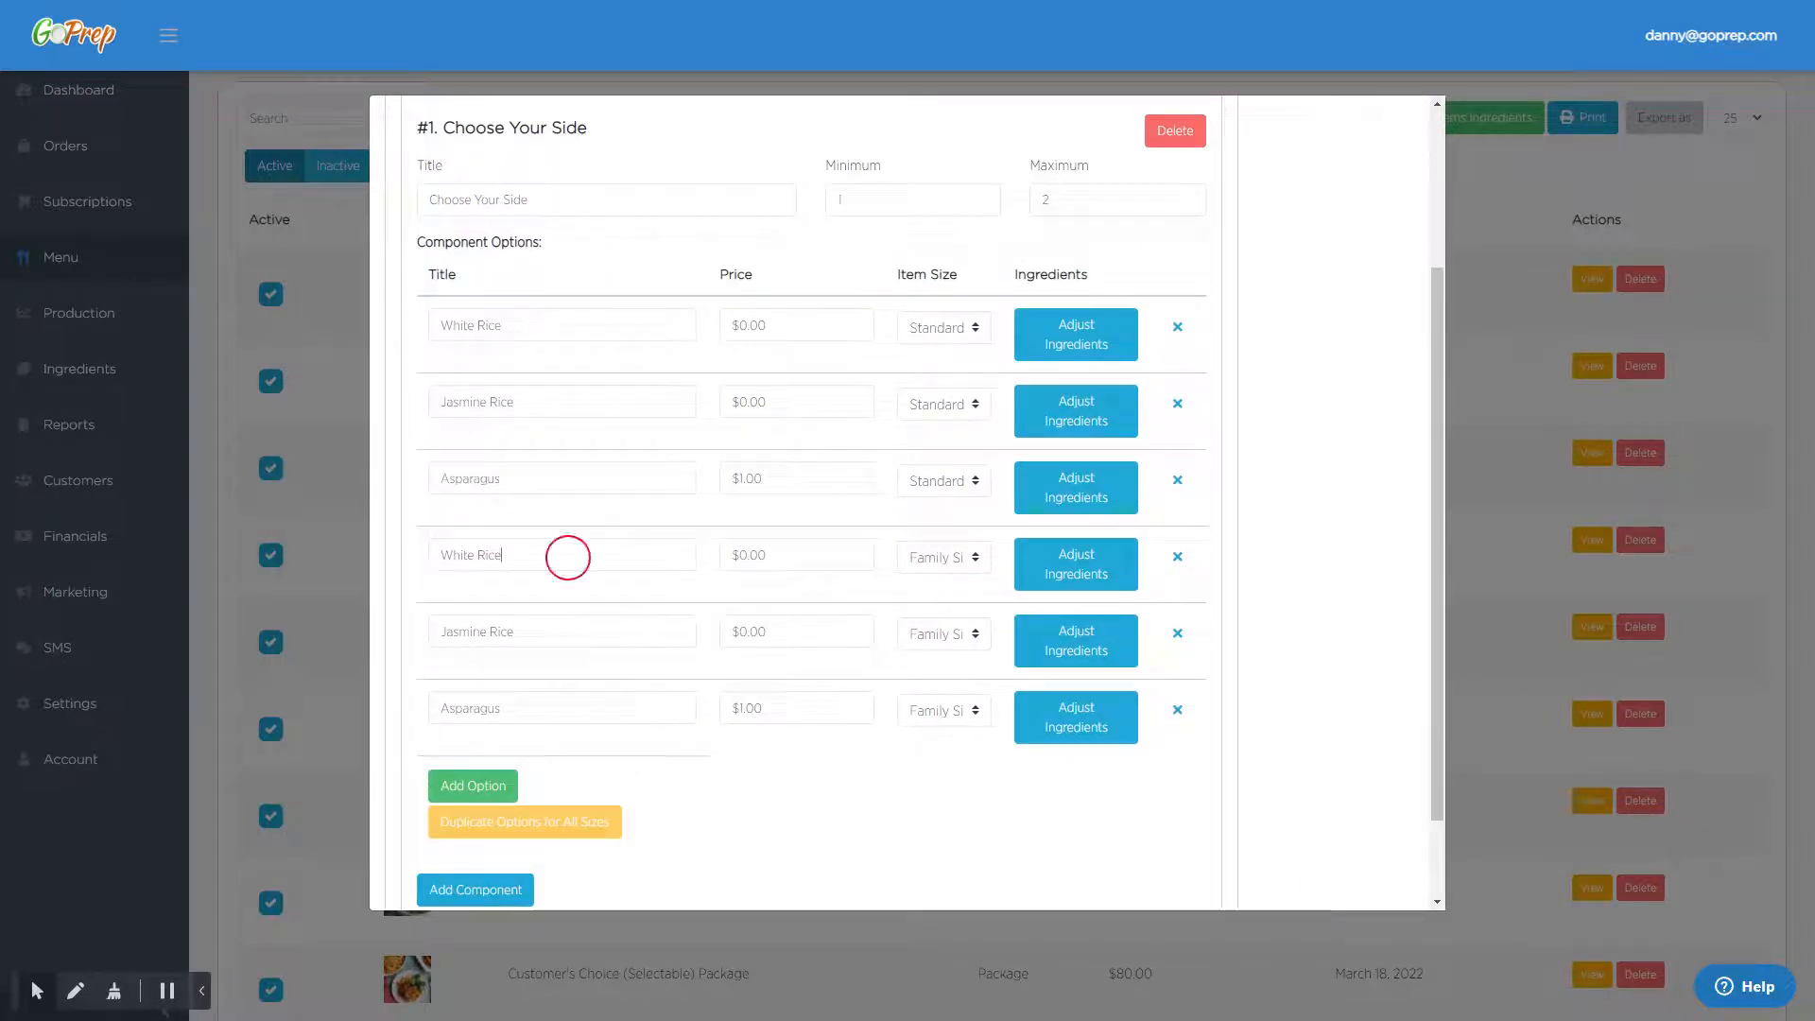
click(599, 643)
click(567, 708)
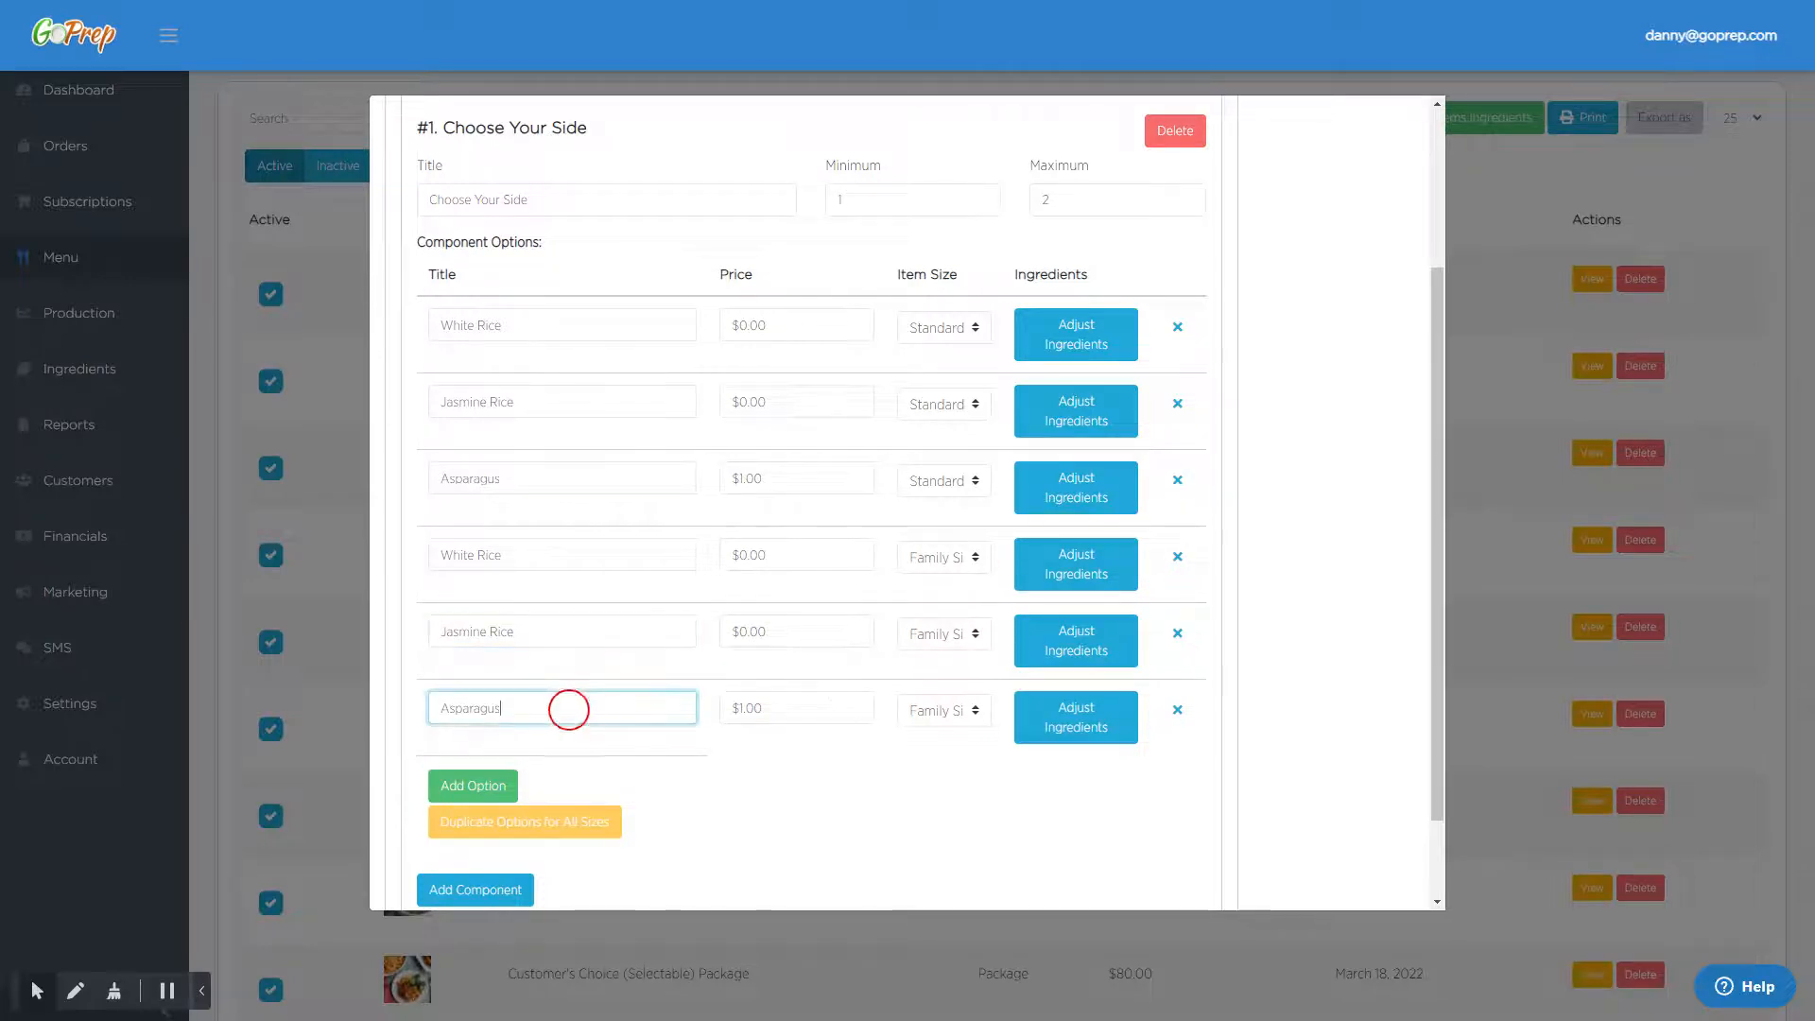
click(997, 718)
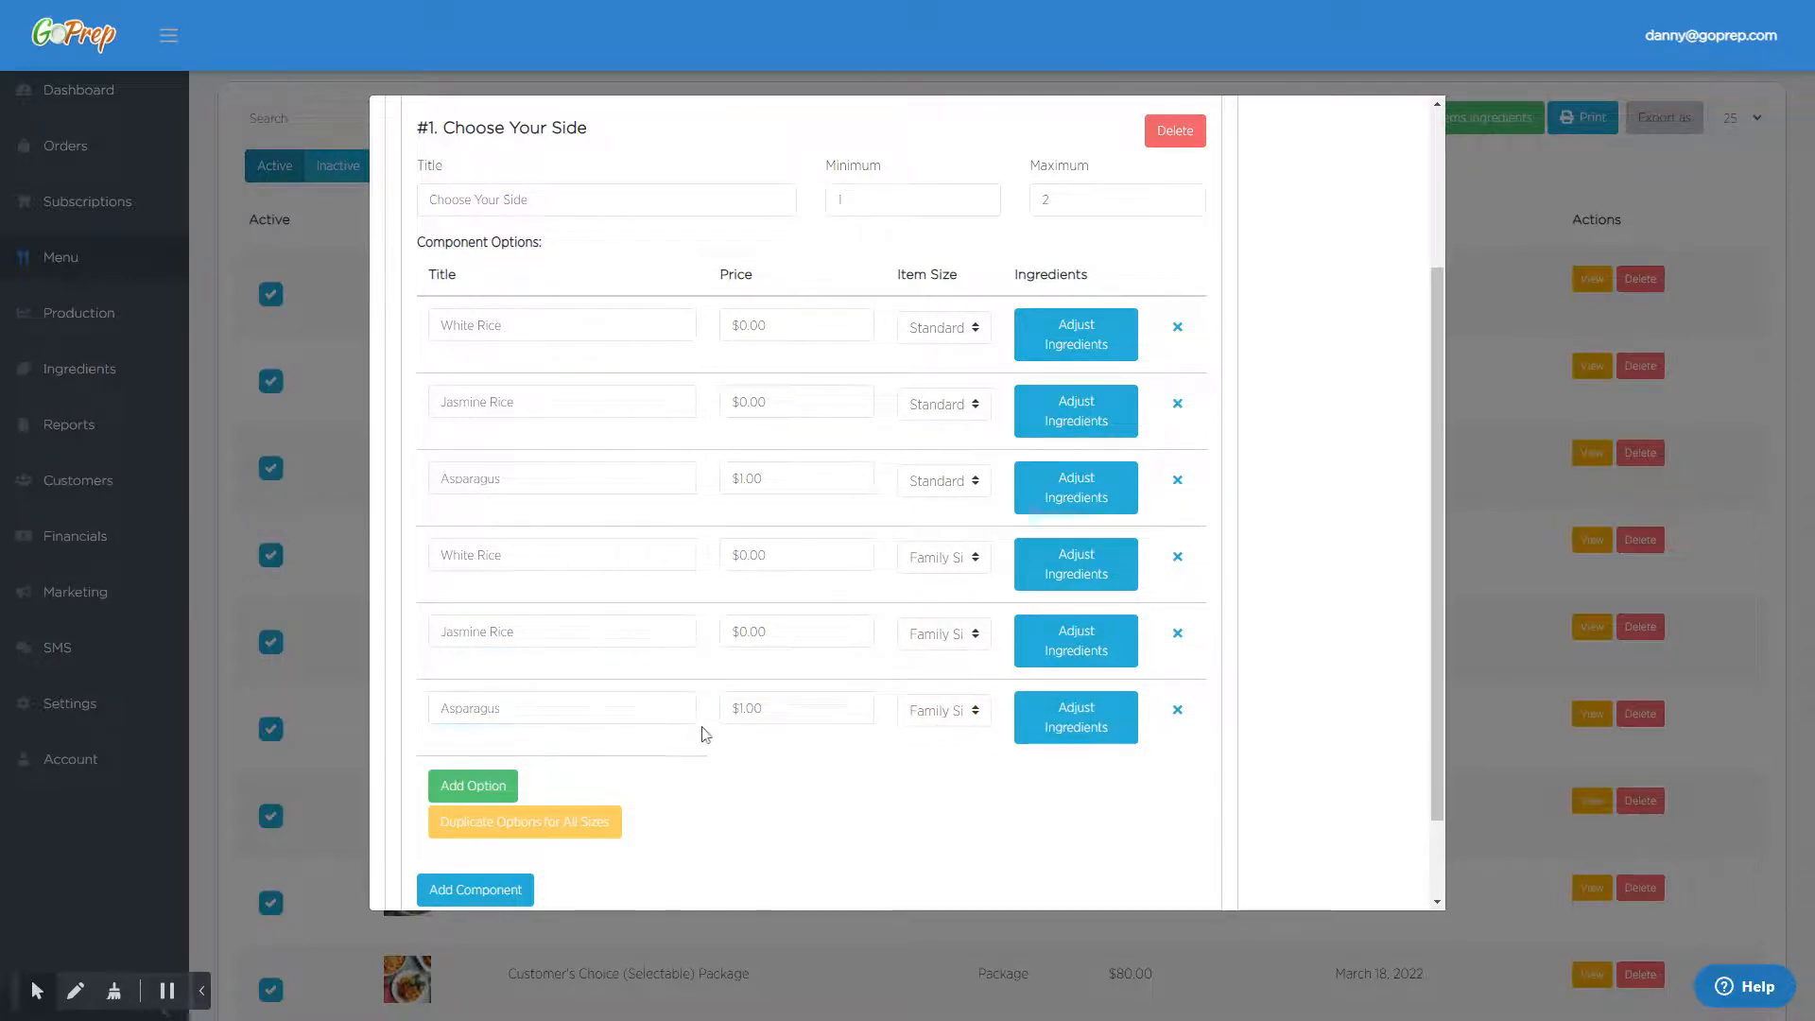
drag(770, 712, 722, 714)
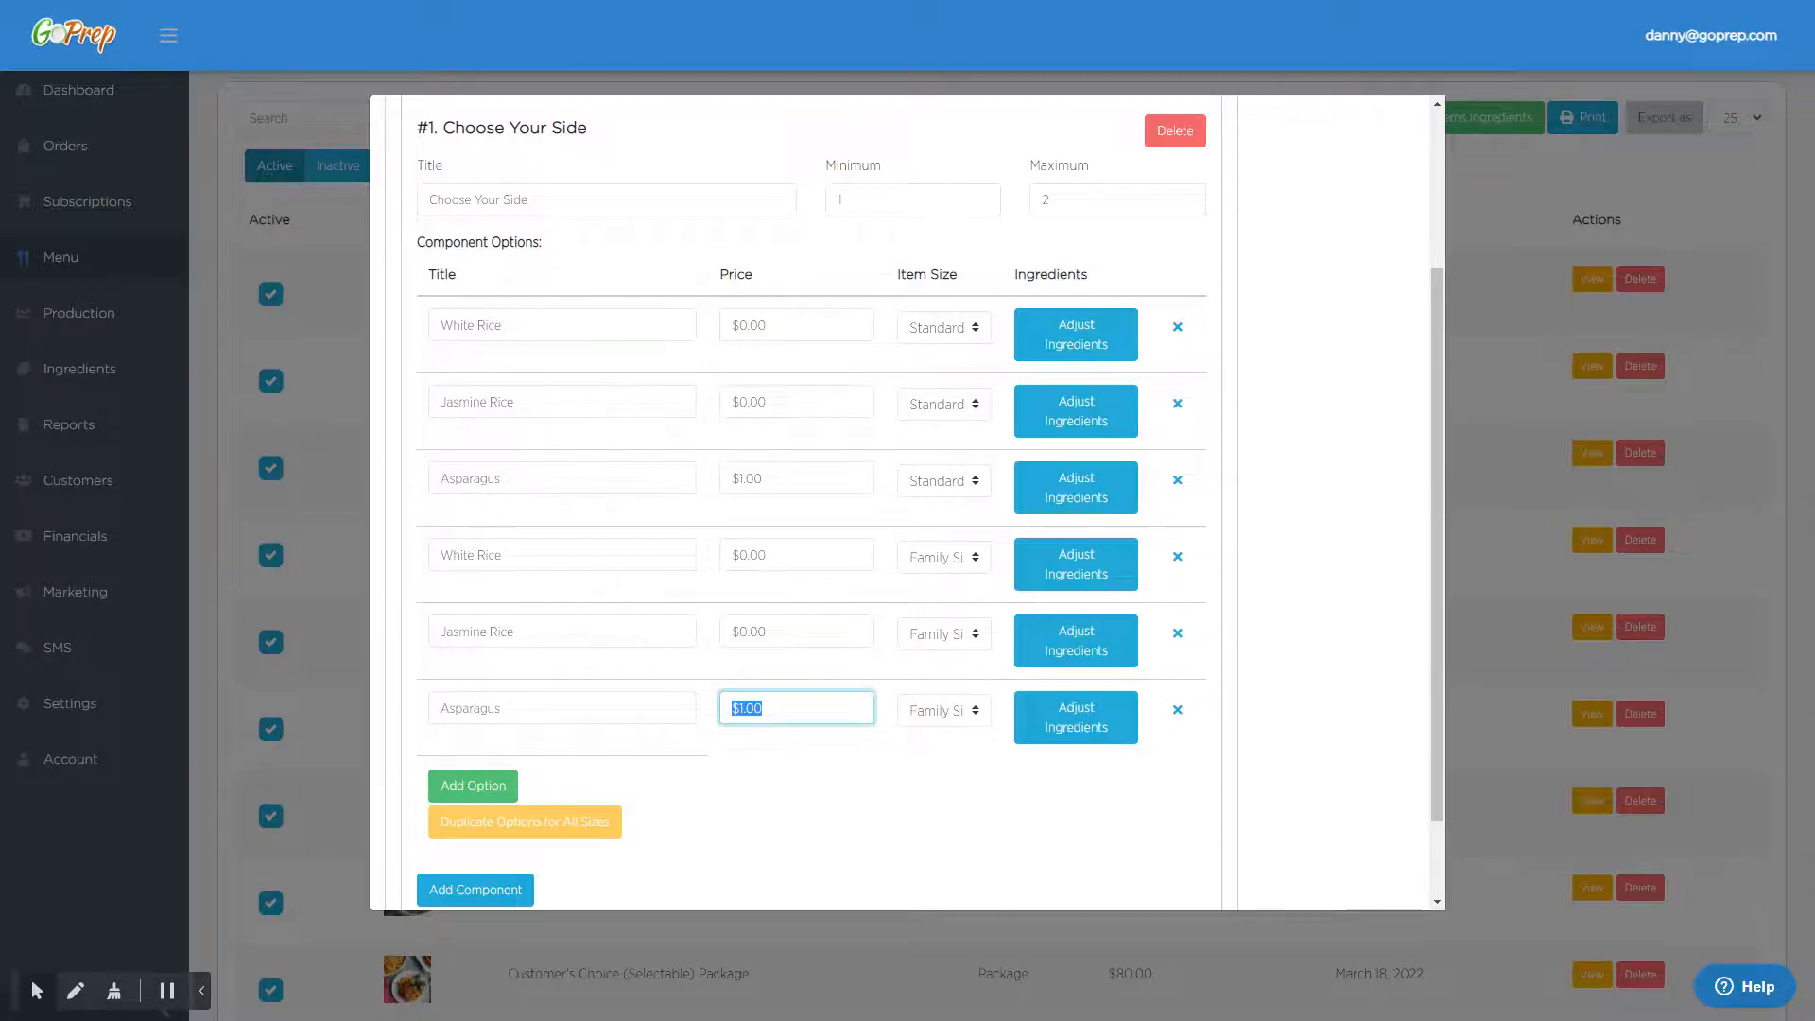
text($2.00)
- Add an addon titled "Add Cheese" for the Standard size with a price of $1.00
scroll(901, 510, up, 3)
click(620, 251)
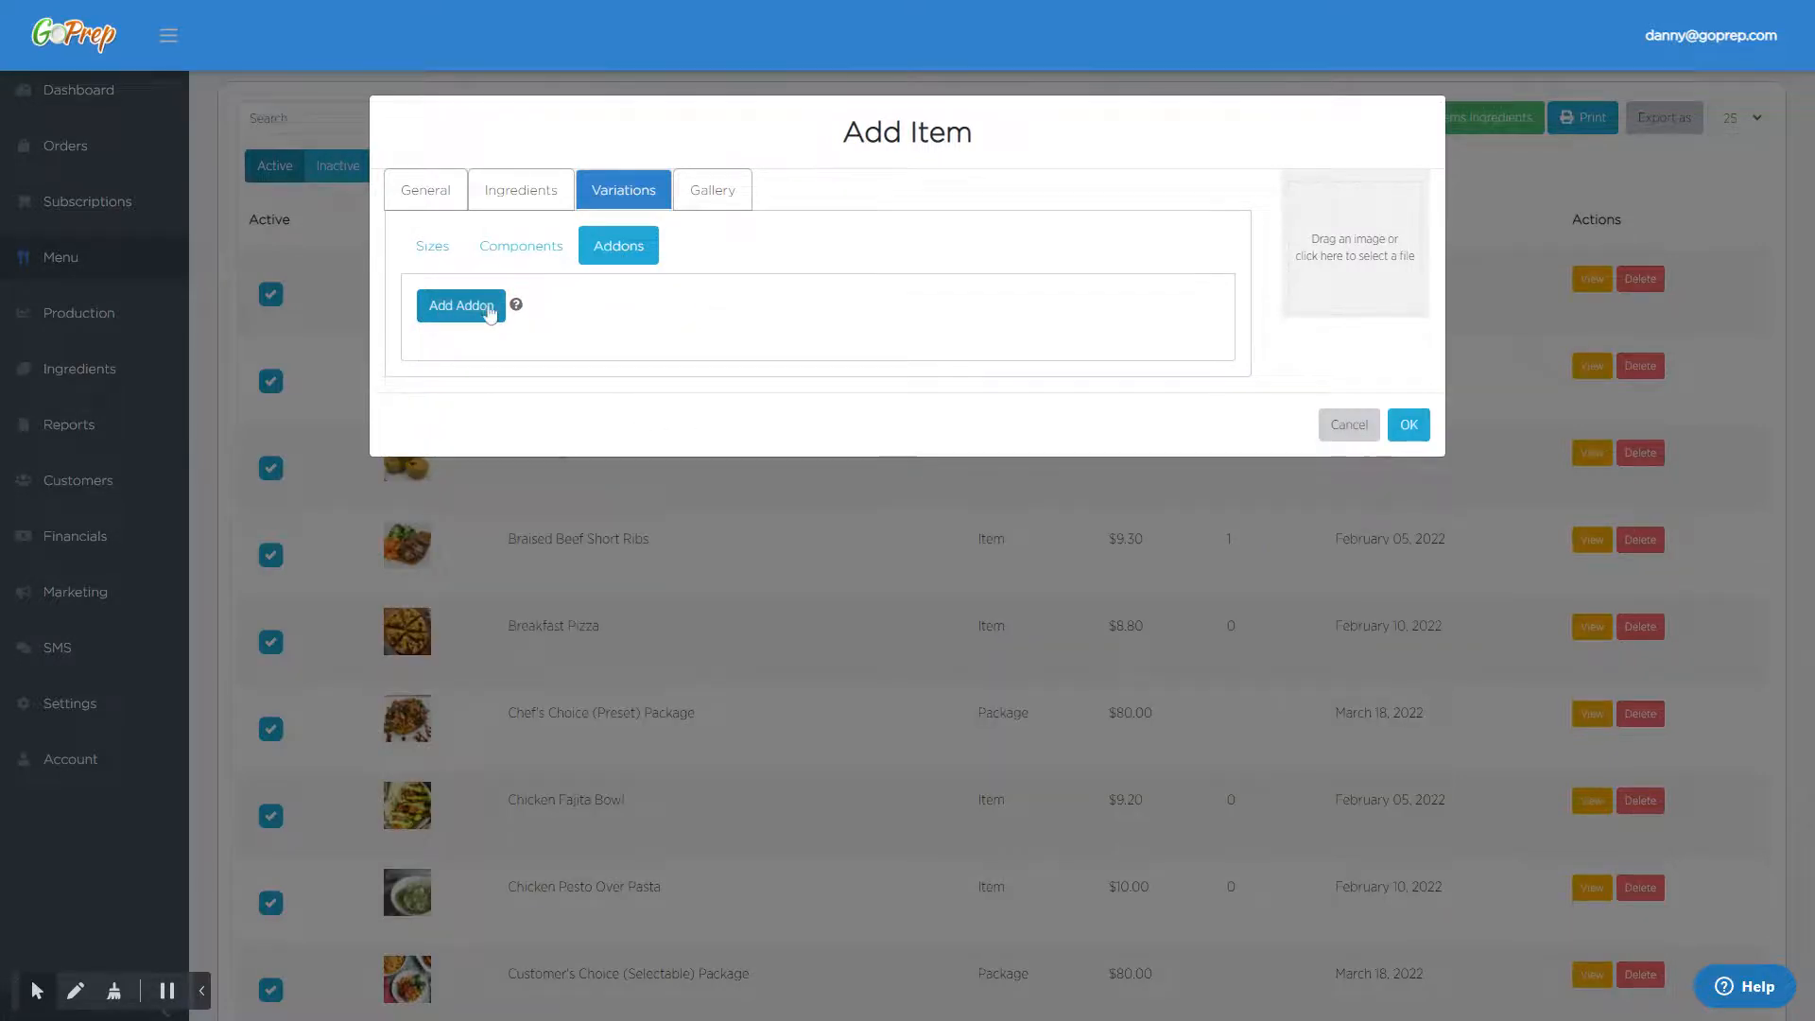
click(490, 307)
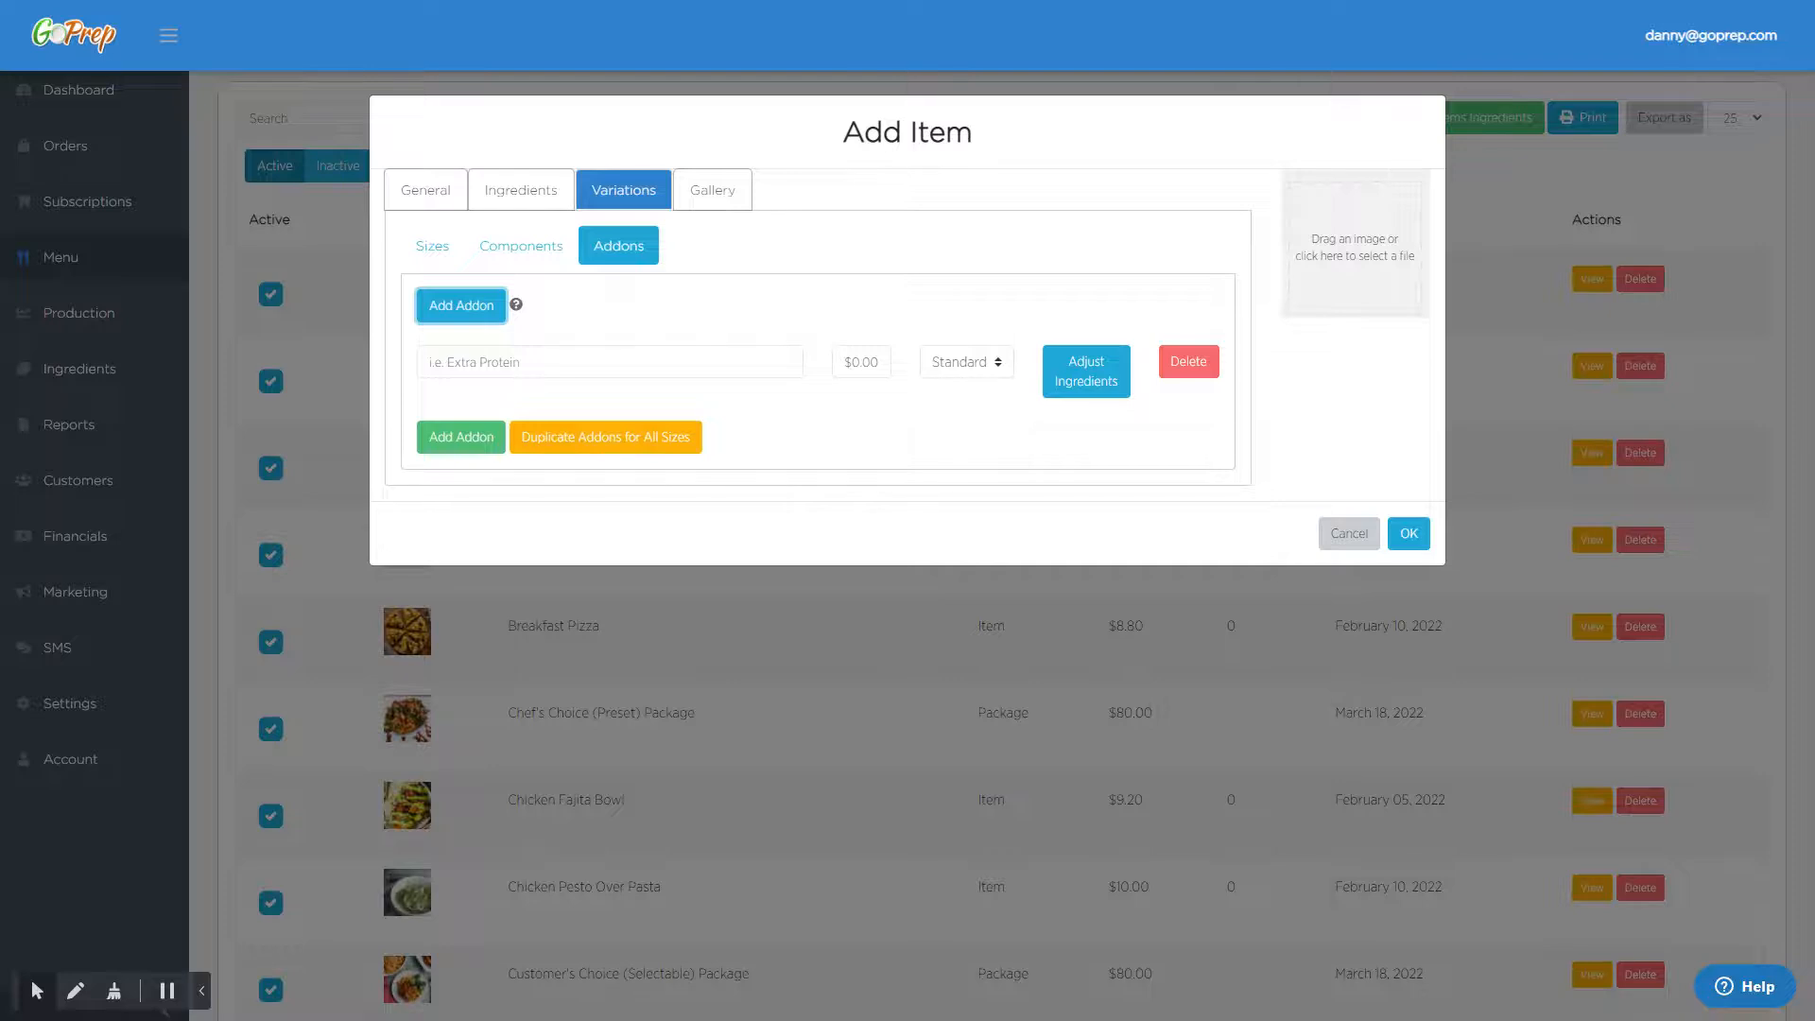
click(501, 362)
text(Add Cheese)
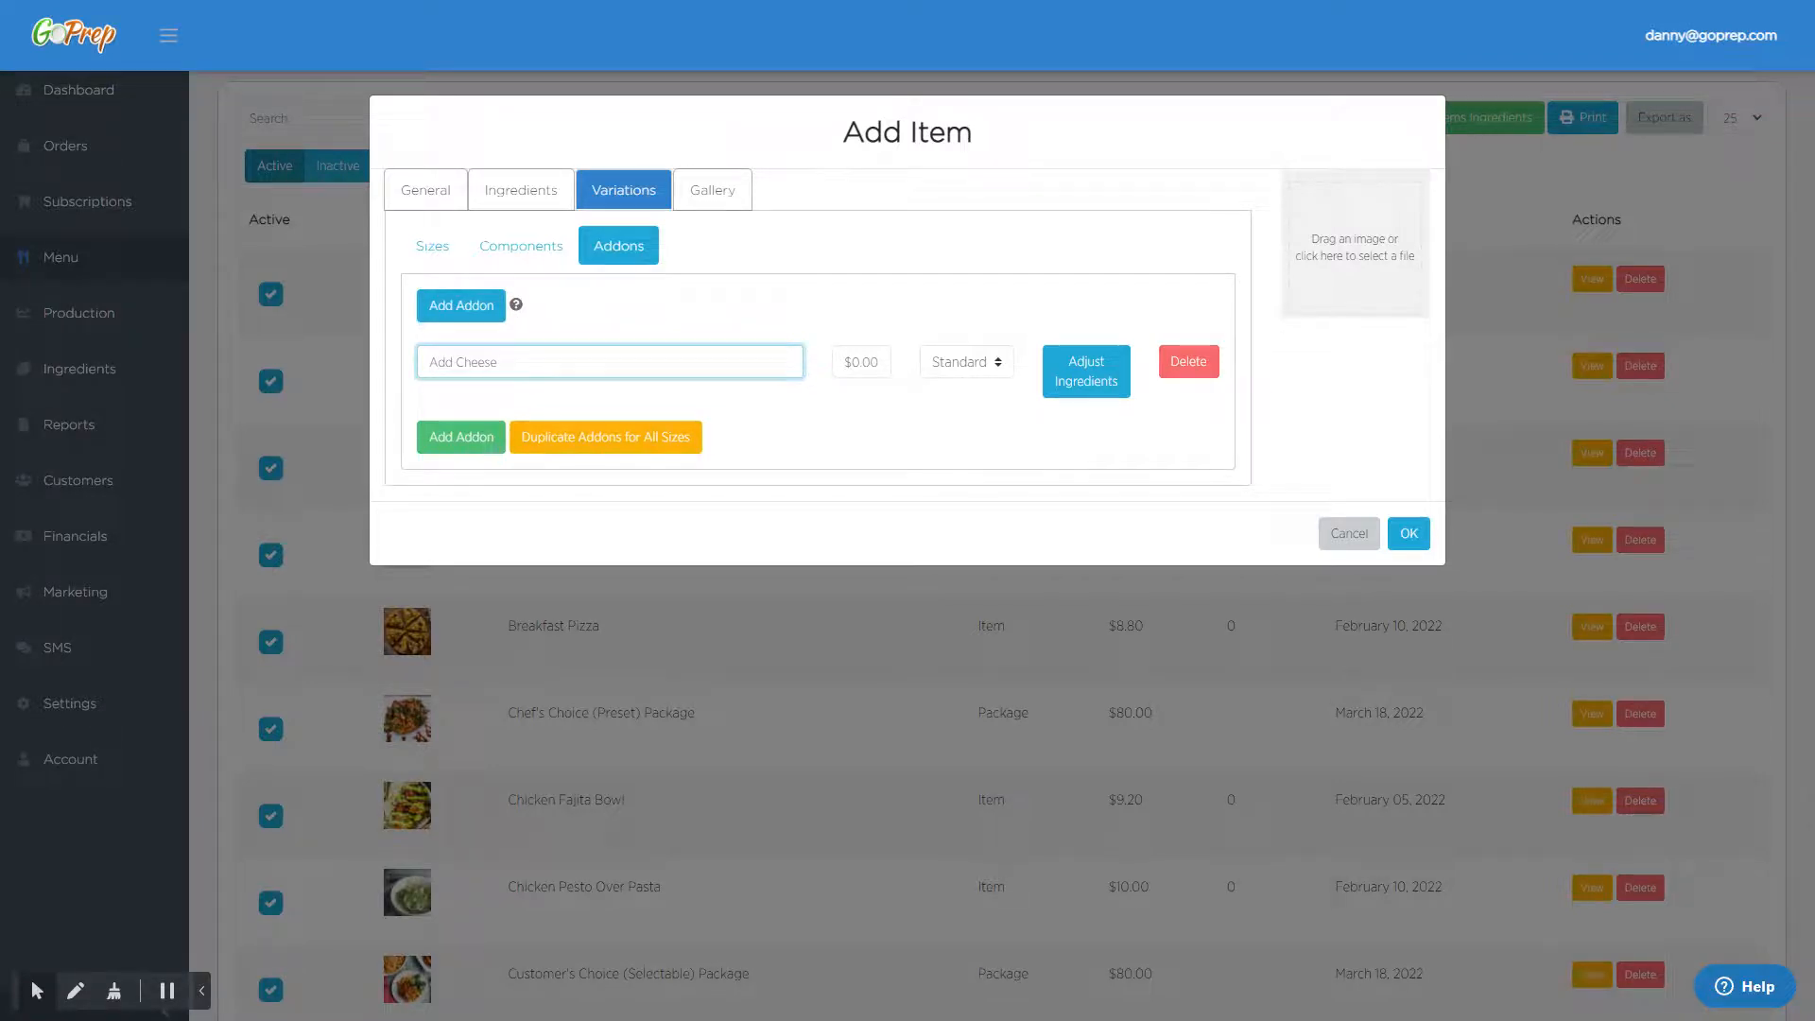
key(Tab)
text(1)
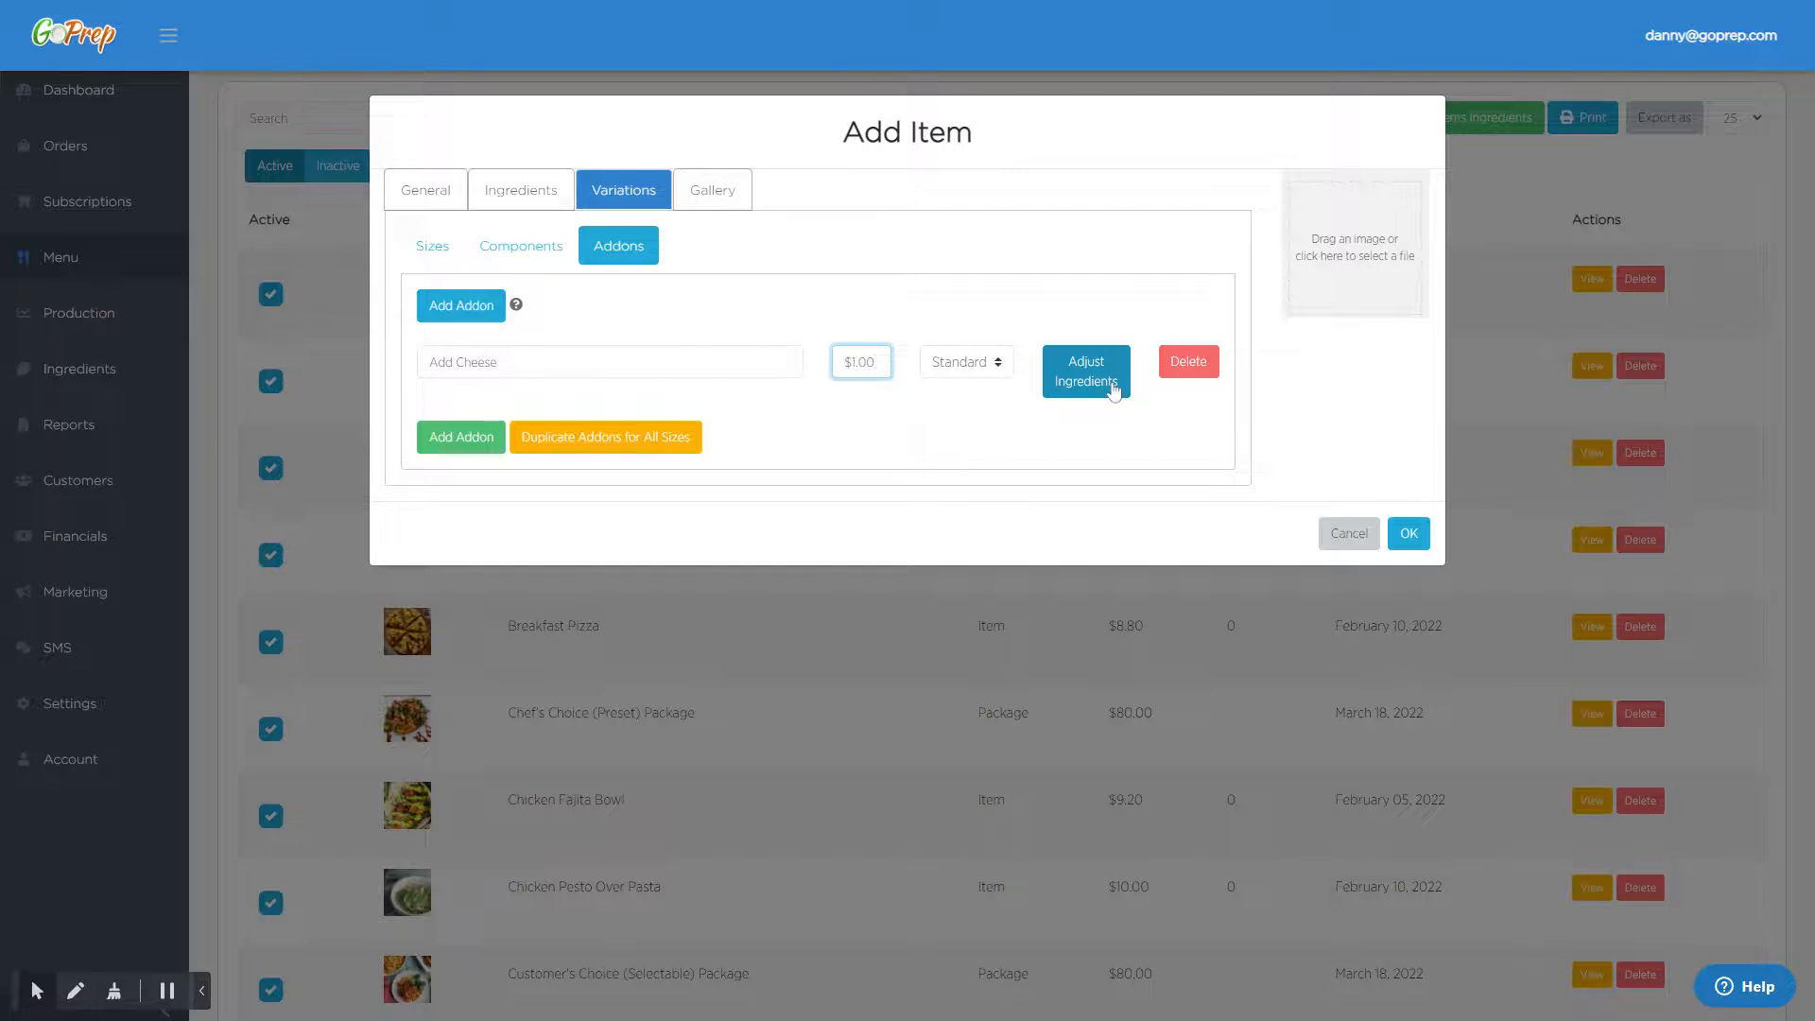
click(891, 420)
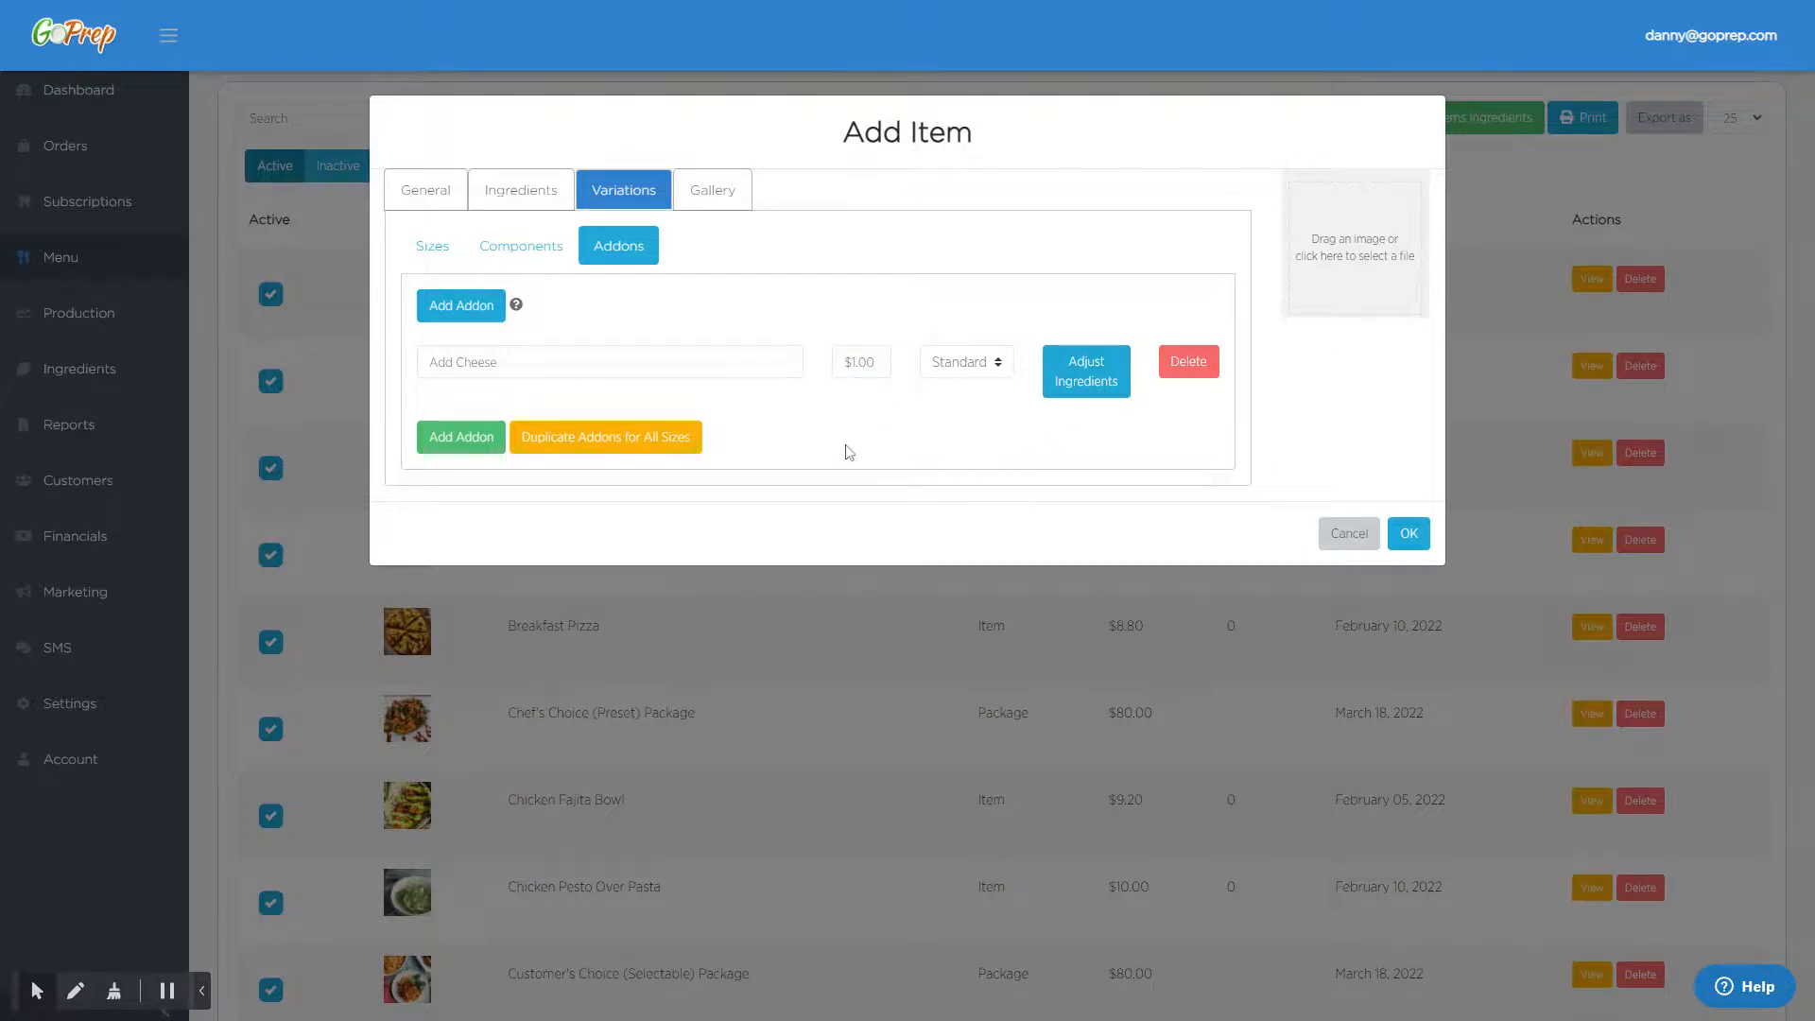
- Duplicate the addons for all sizes and set the Family Size Add Cheese price to $2.00
click(631, 443)
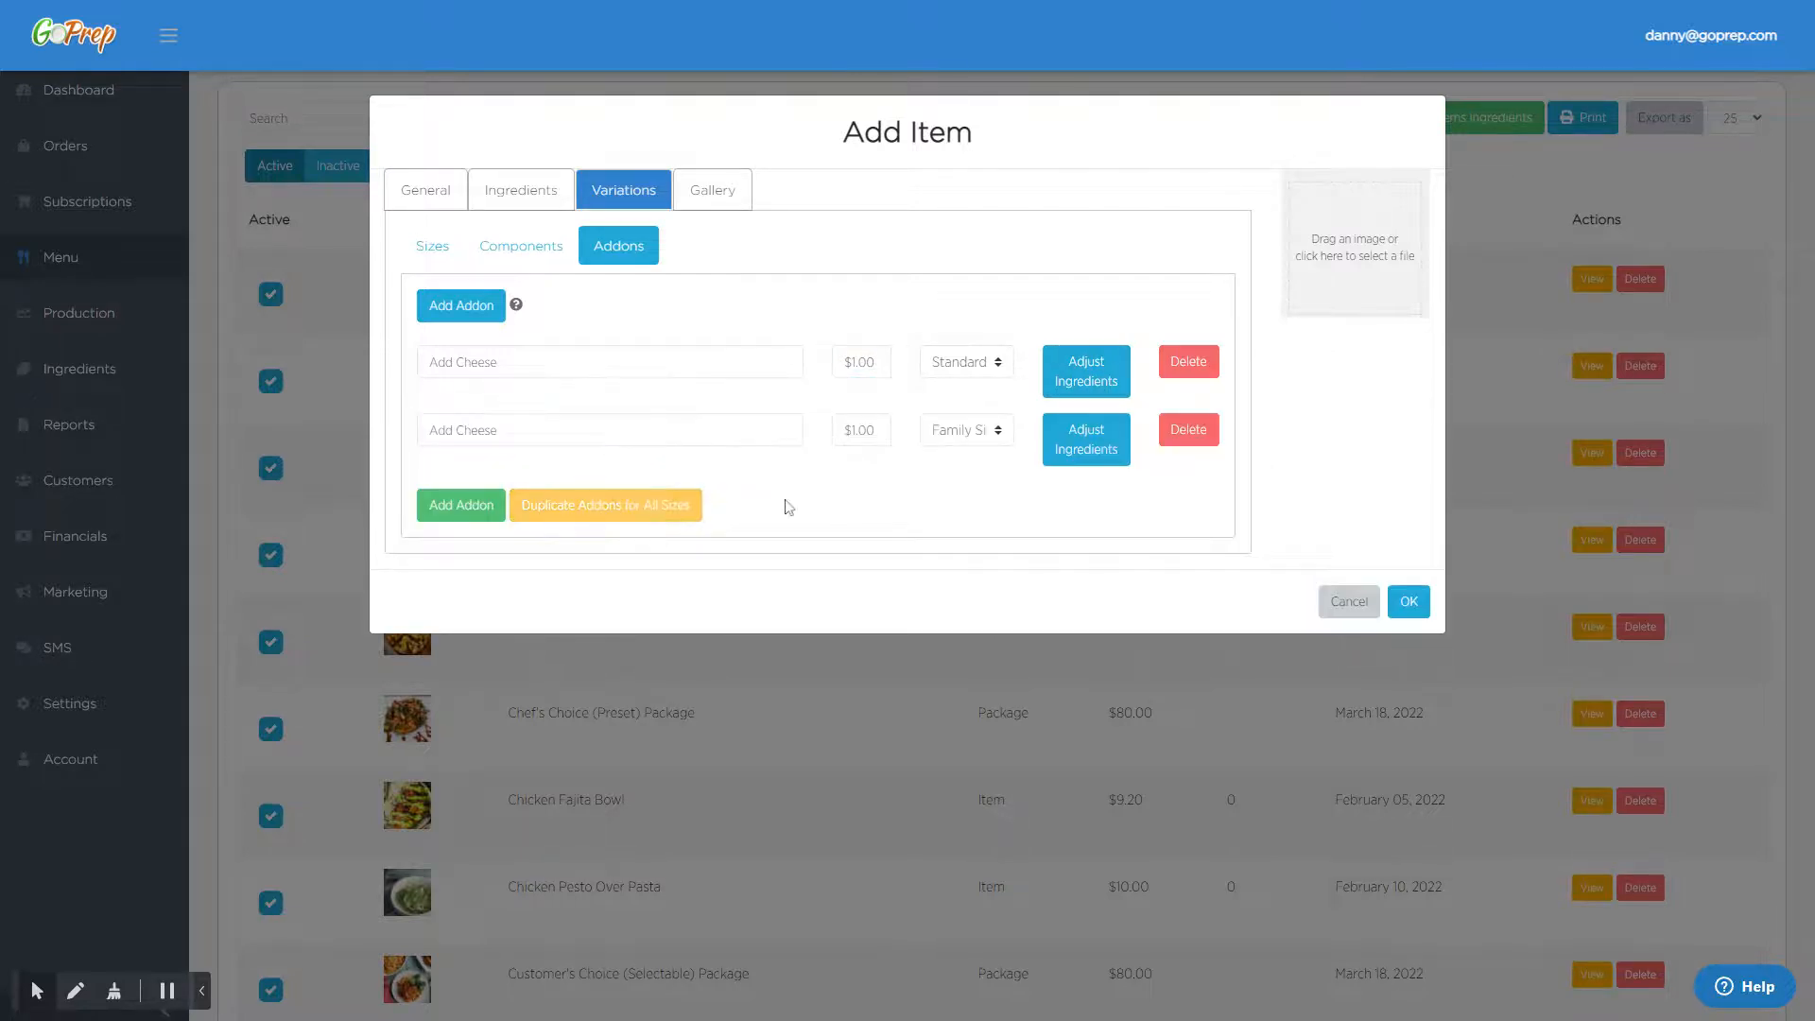
click(646, 433)
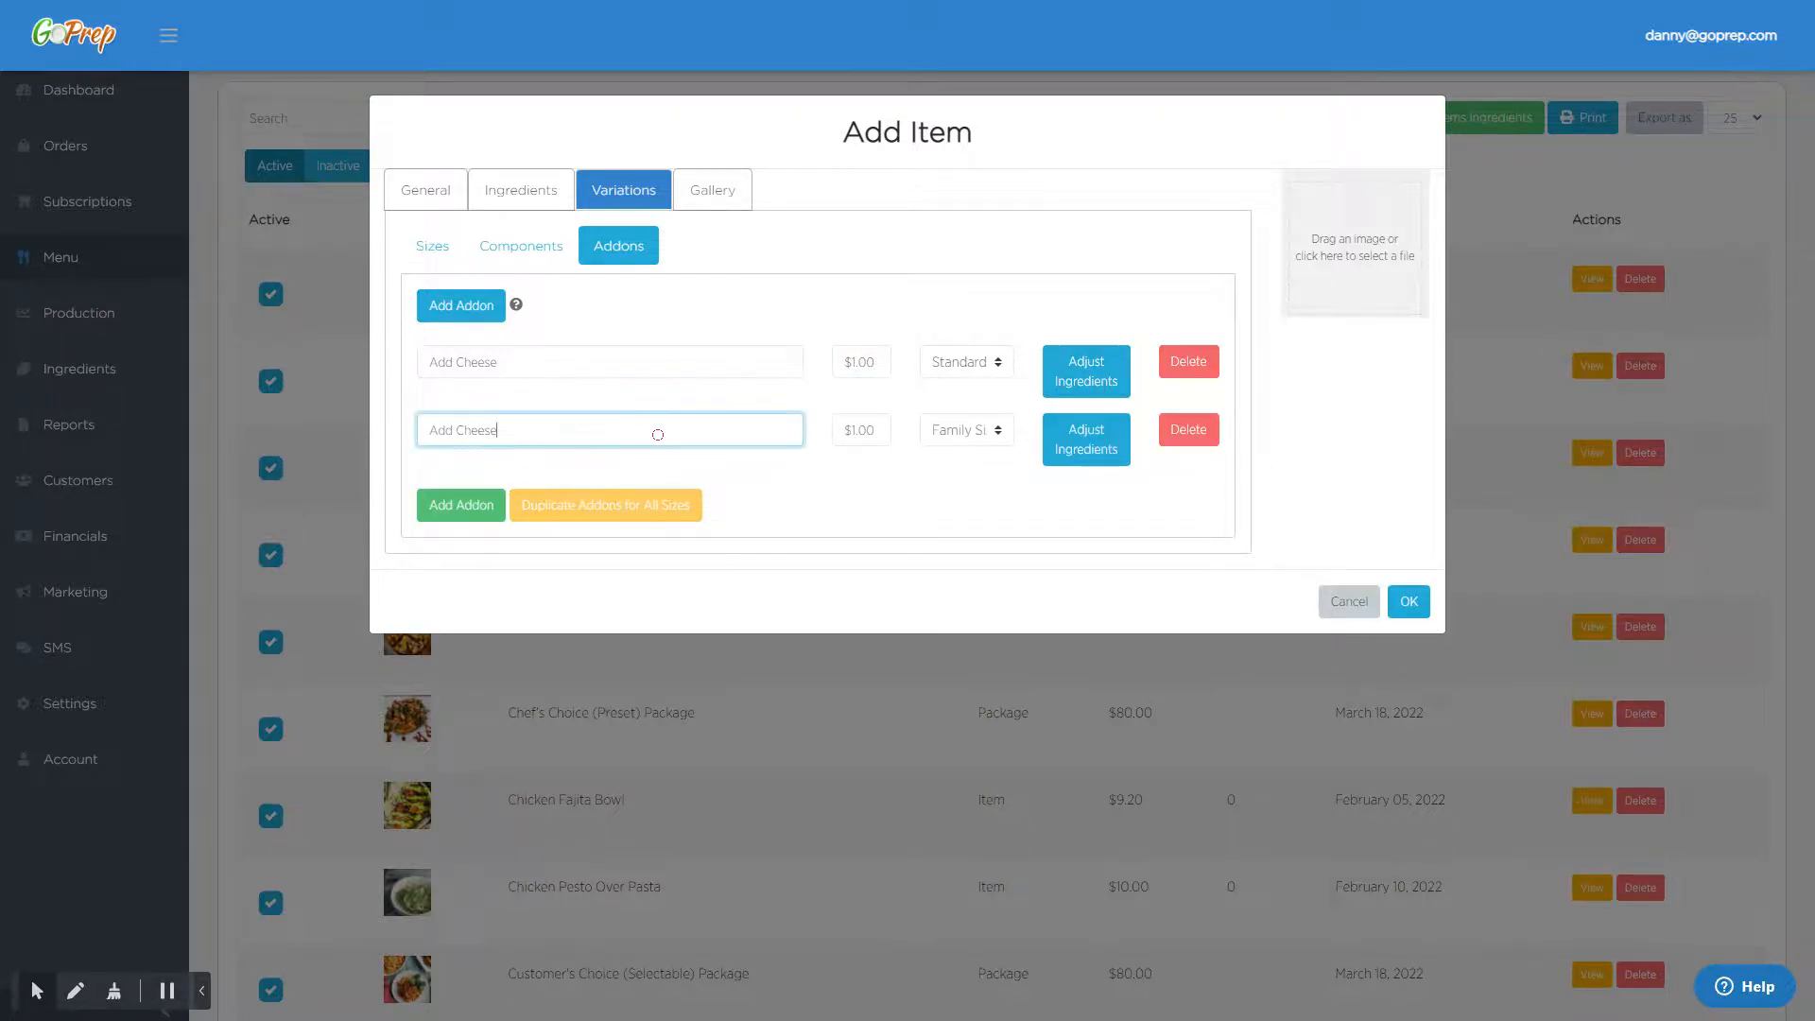
click(876, 430)
text(2)
click(854, 500)
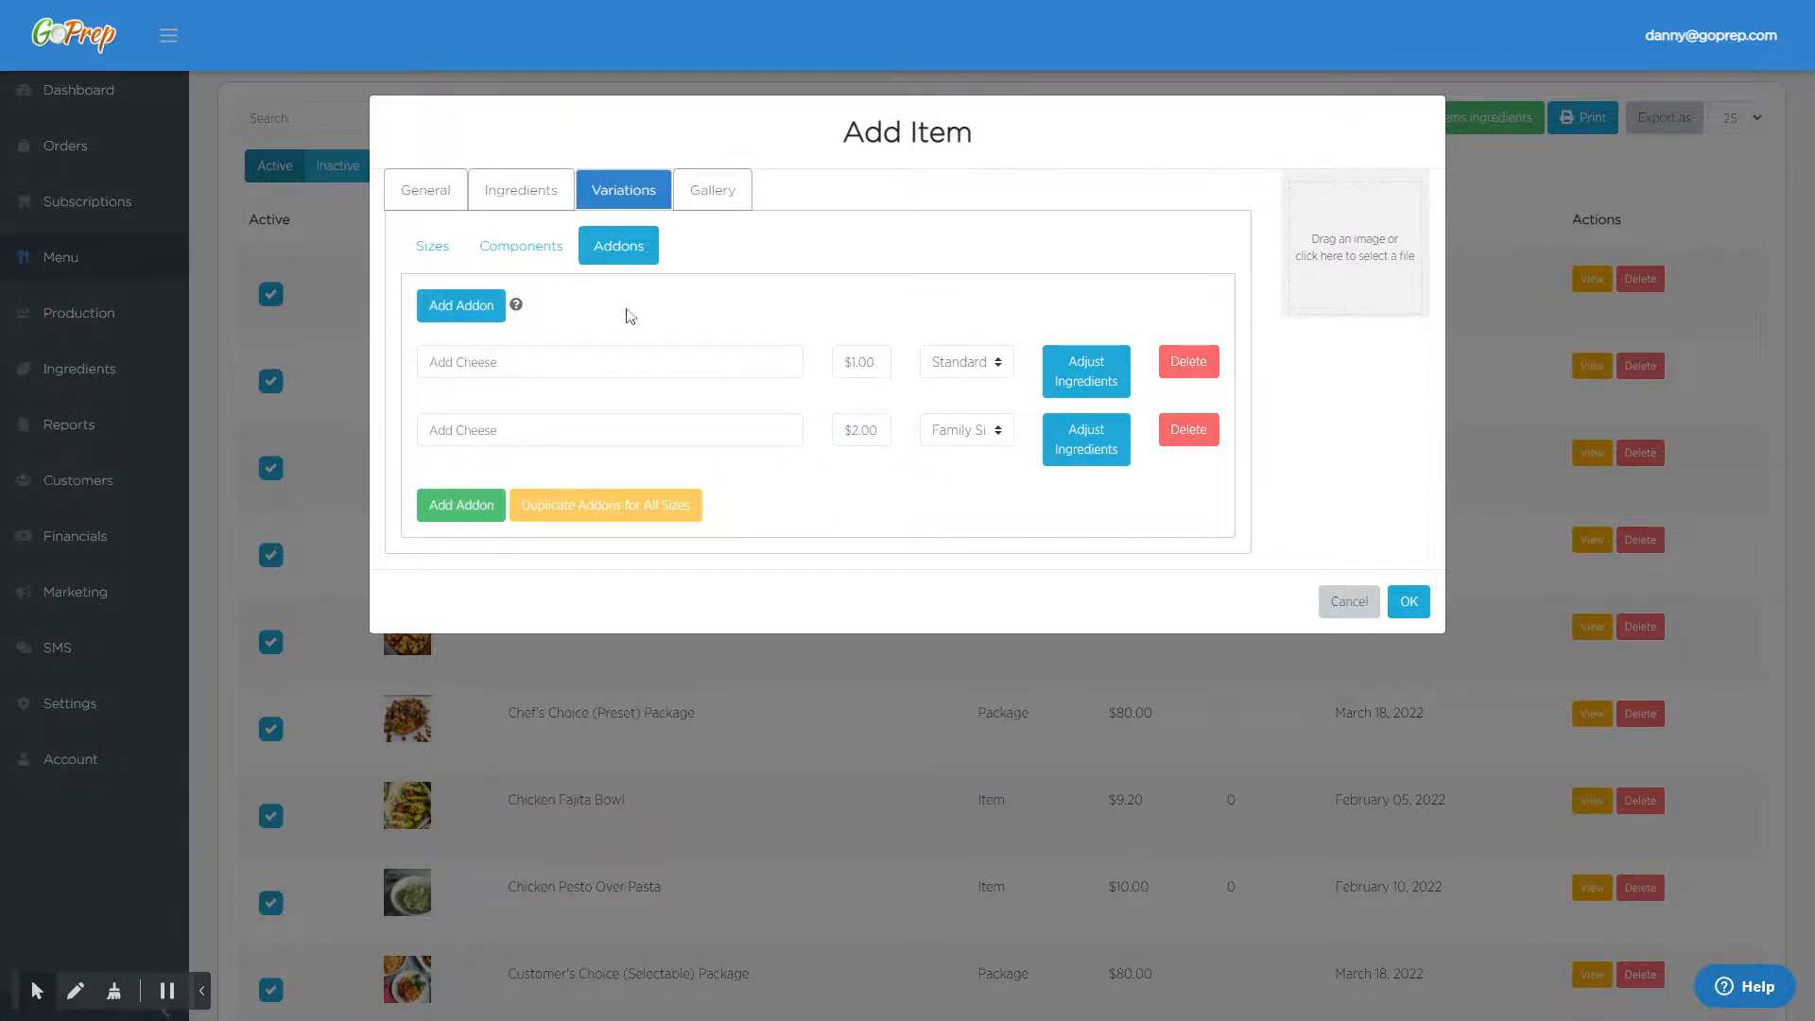
- Look over the item's gallery and general details, then save the new menu item
click(724, 203)
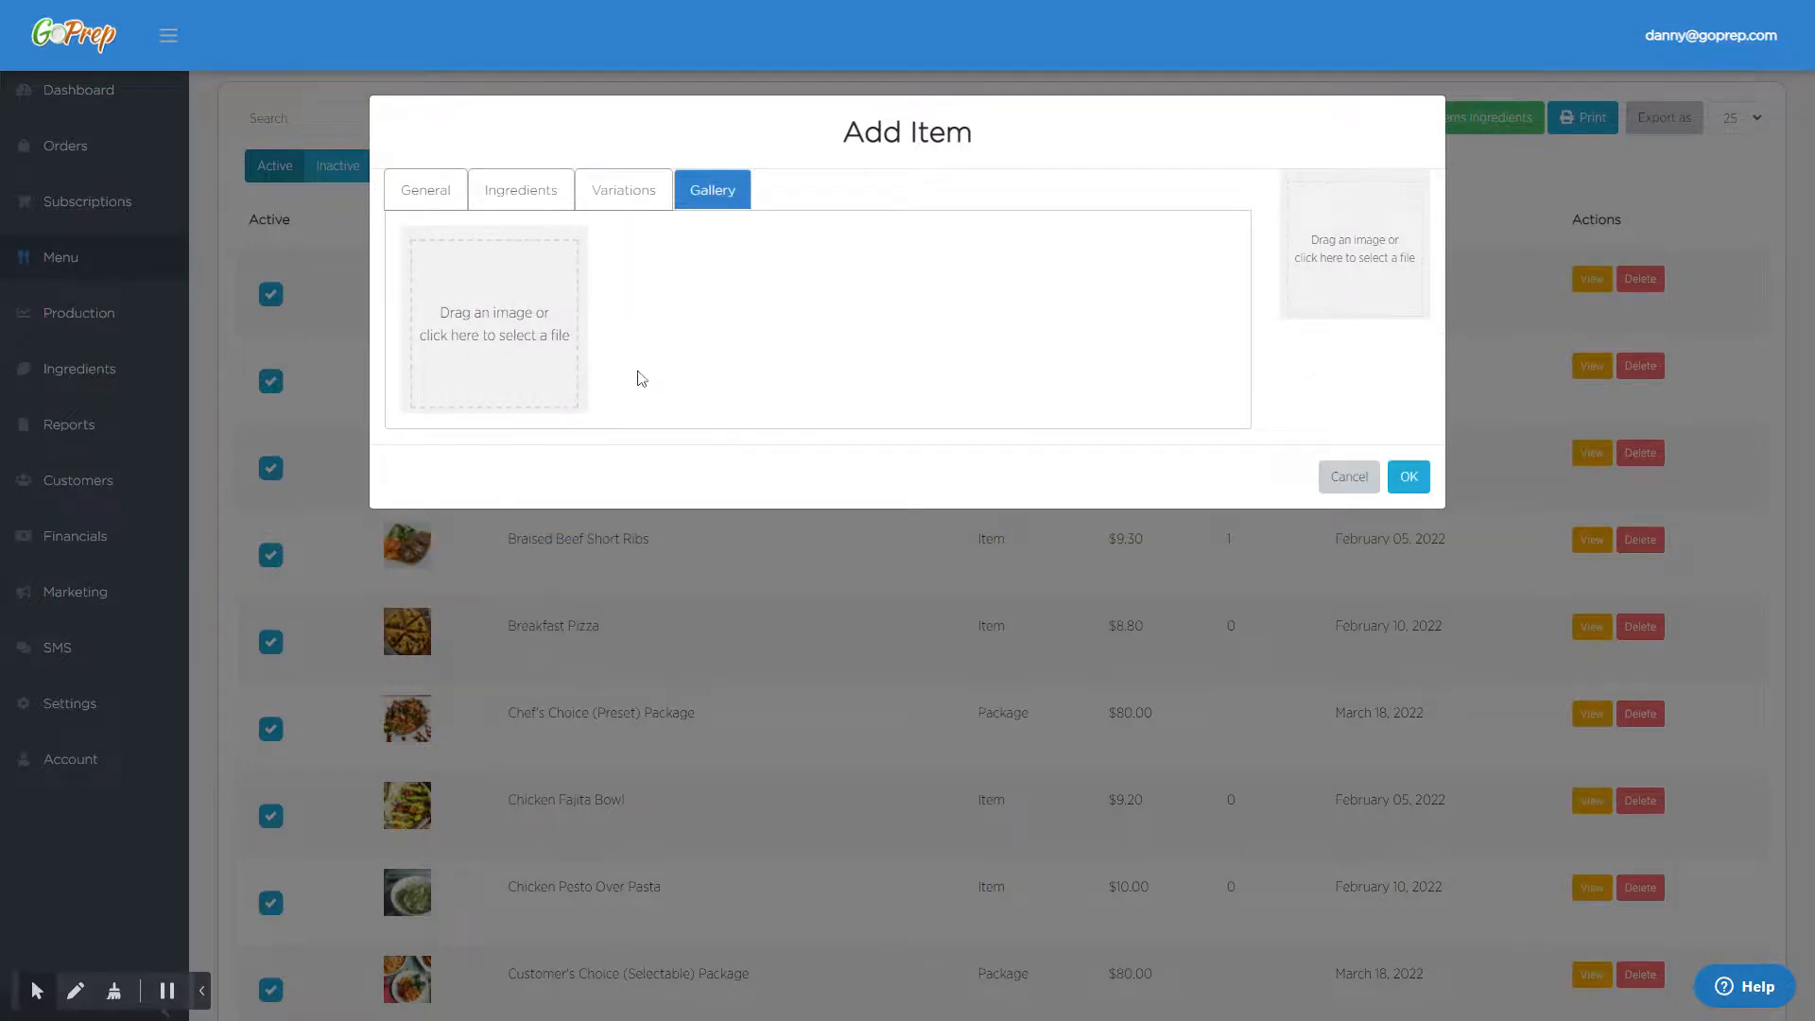
click(422, 197)
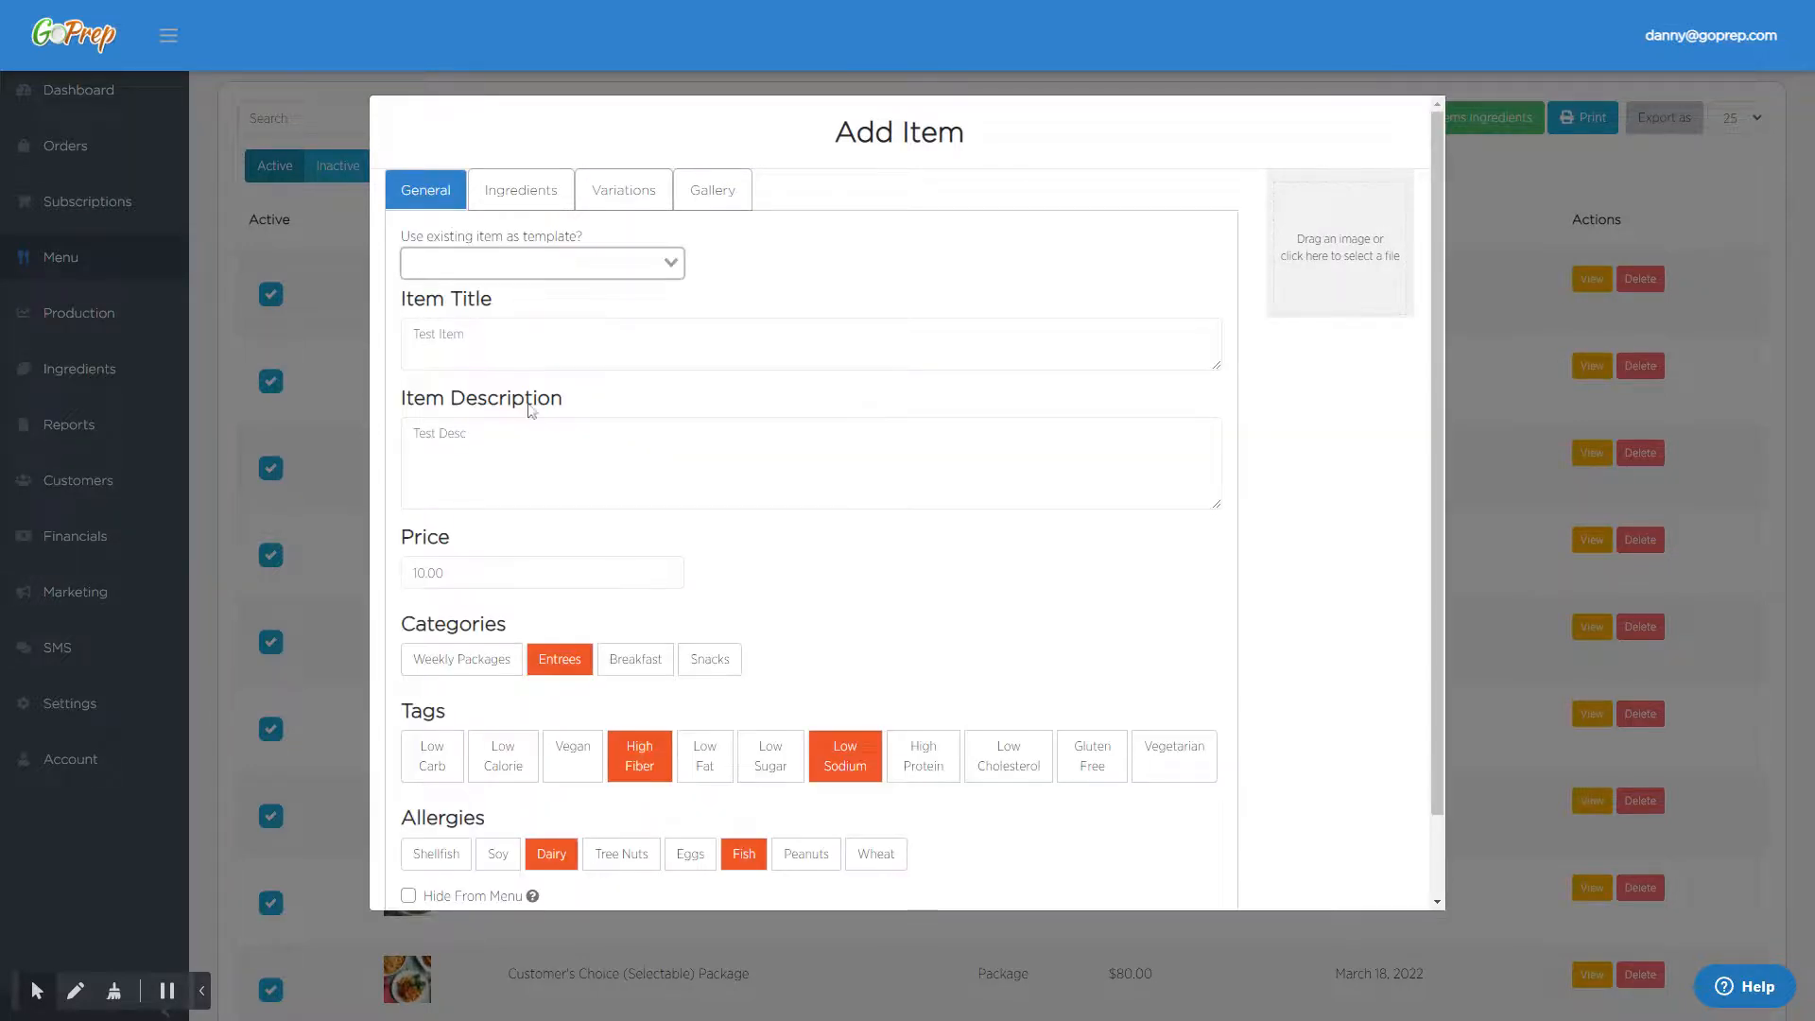
scroll(1045, 519, down, 1)
click(1380, 878)
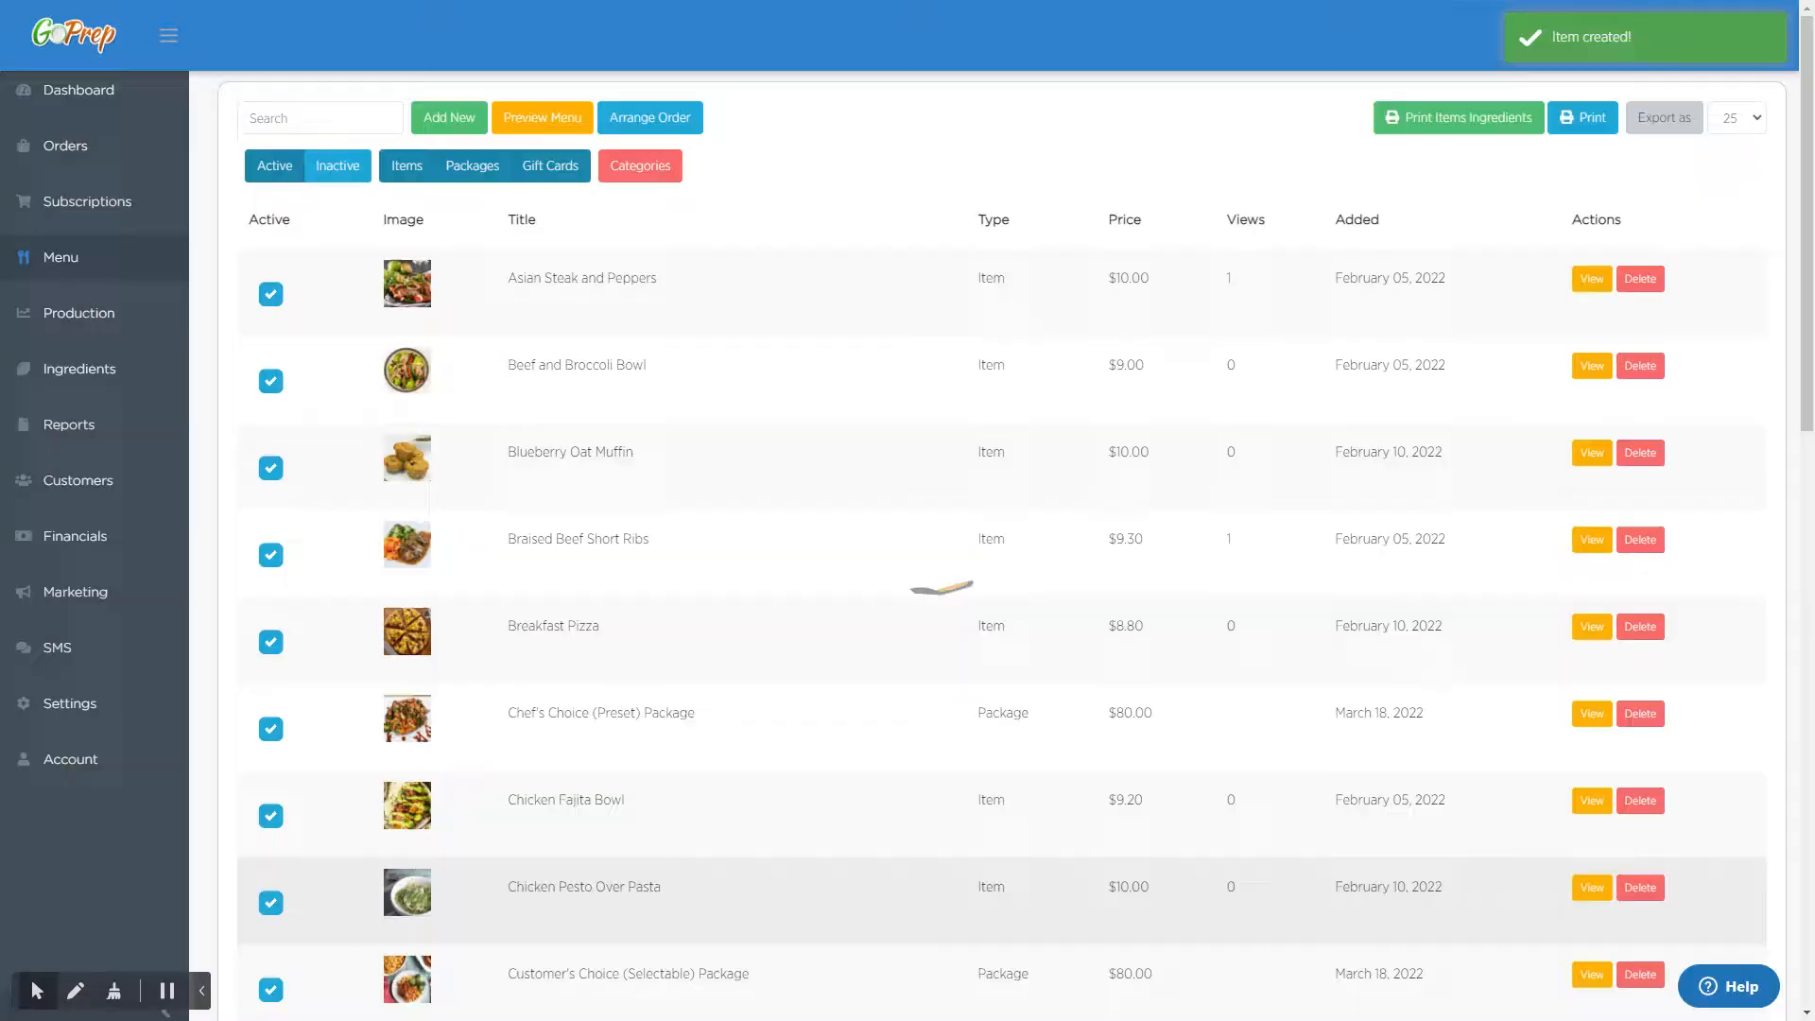
- Start a manual order from the orders page and empty the bag of its existing items
click(121, 142)
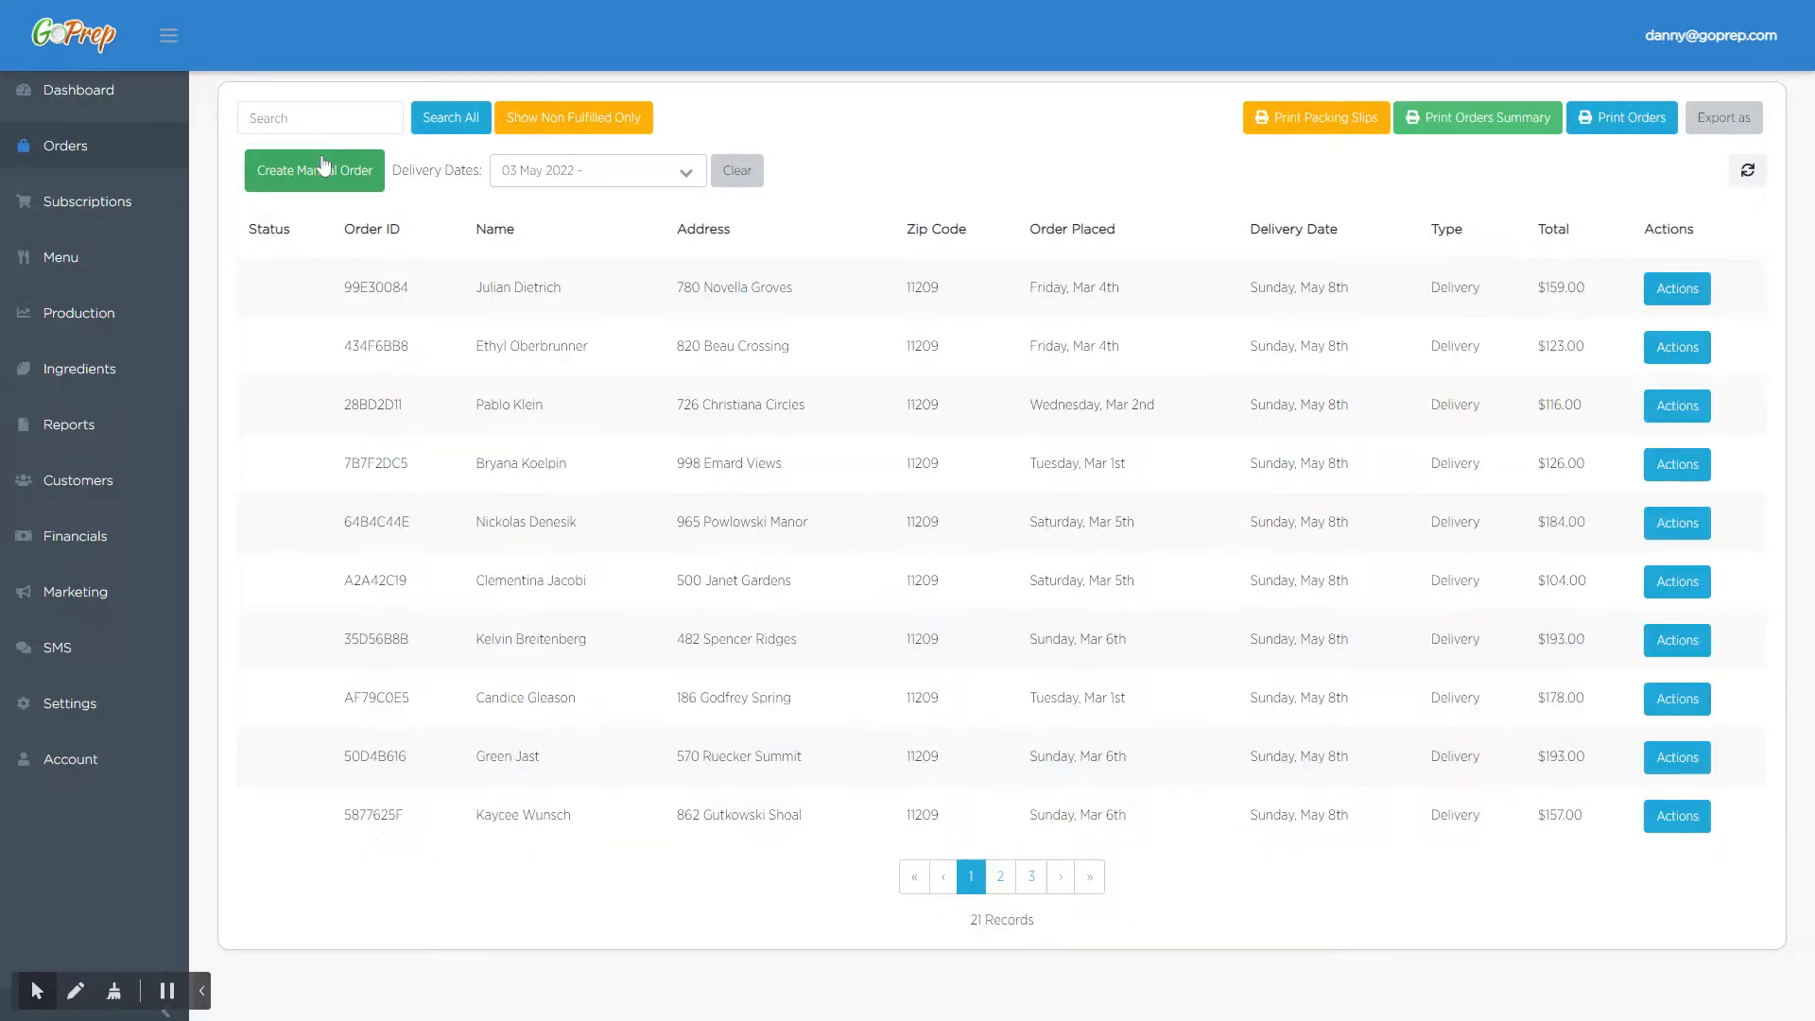
click(349, 181)
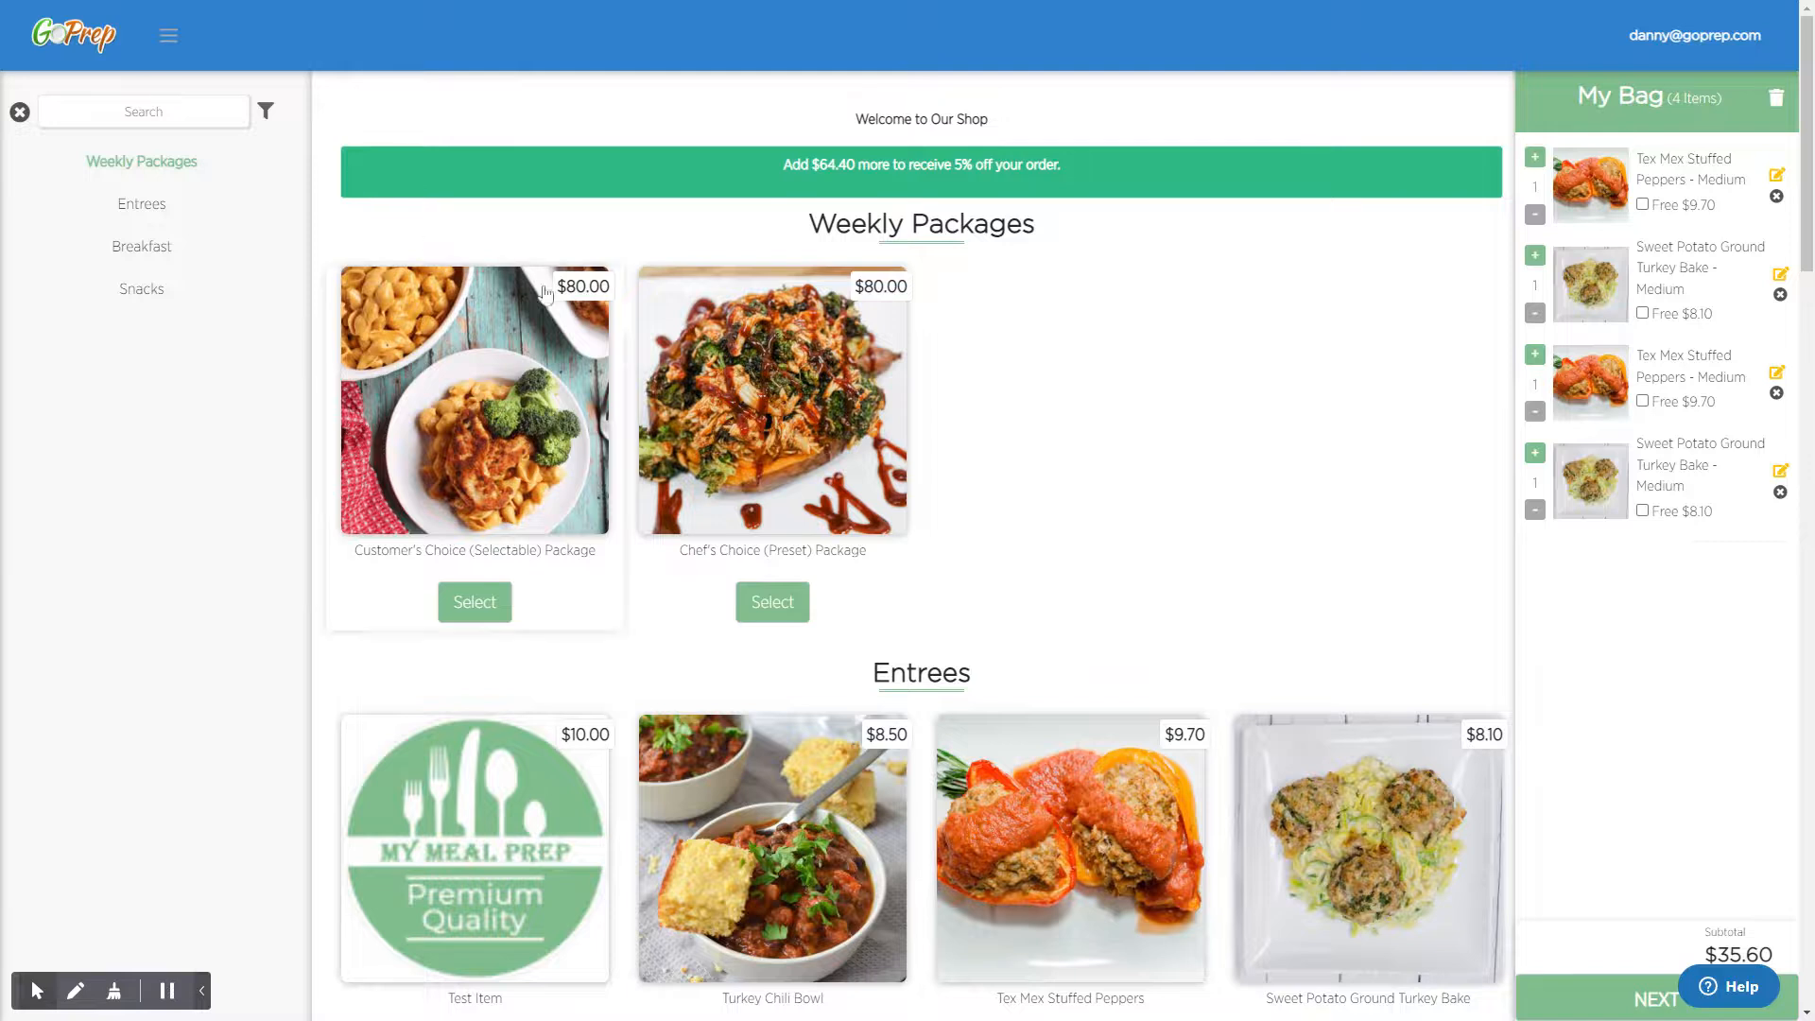
scroll(608, 305, down, 3)
click(1777, 99)
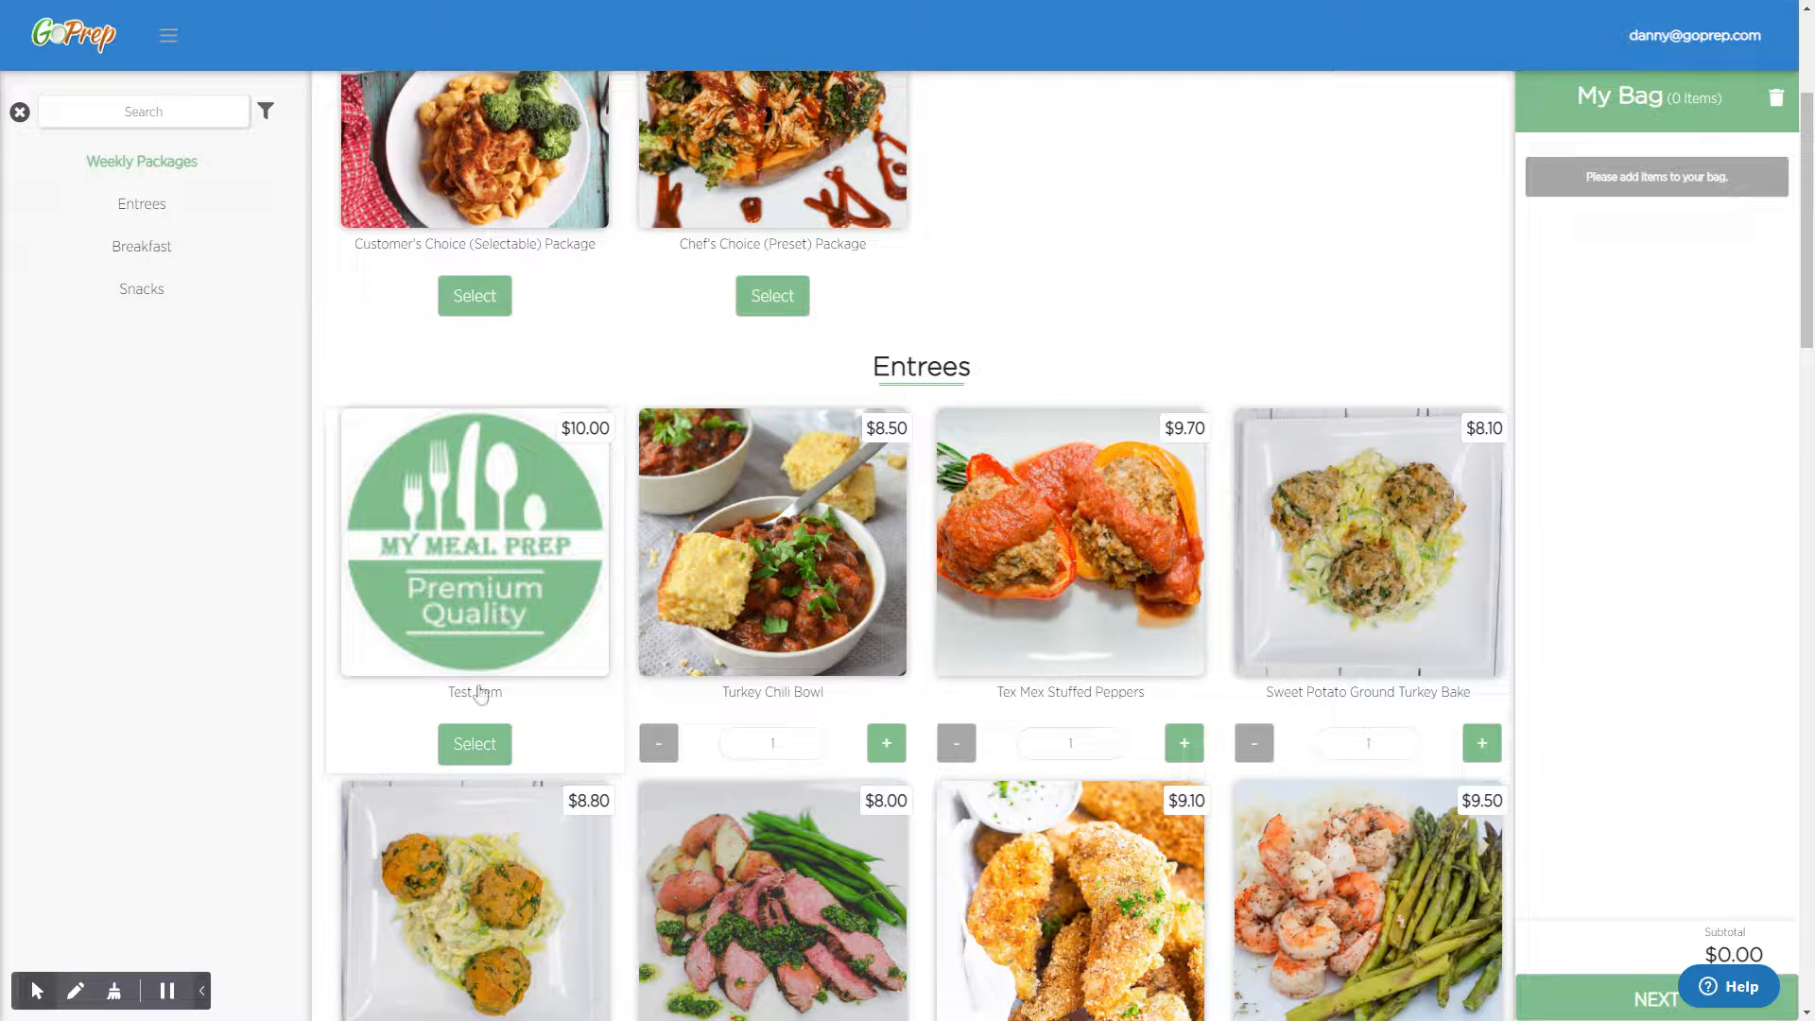
- Add a Standard Test Item with White Rice, Asparagus and the Add Cheese addon to the bag
click(484, 742)
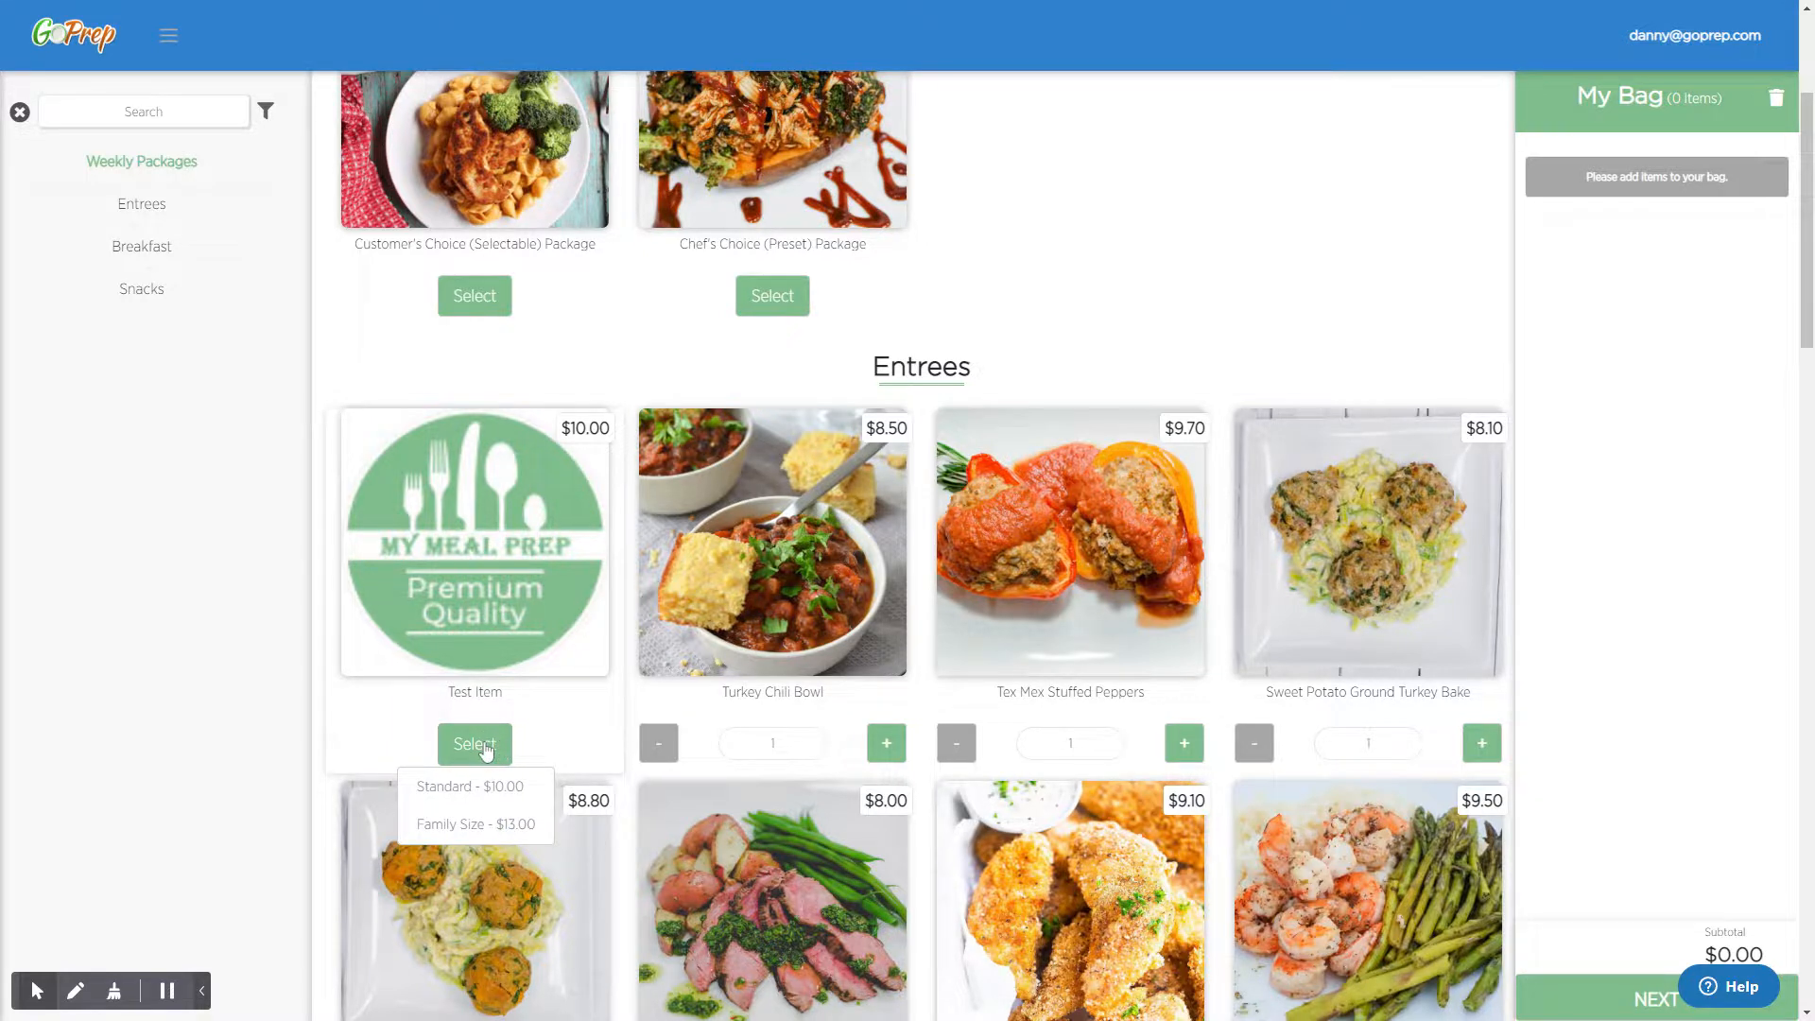
click(498, 796)
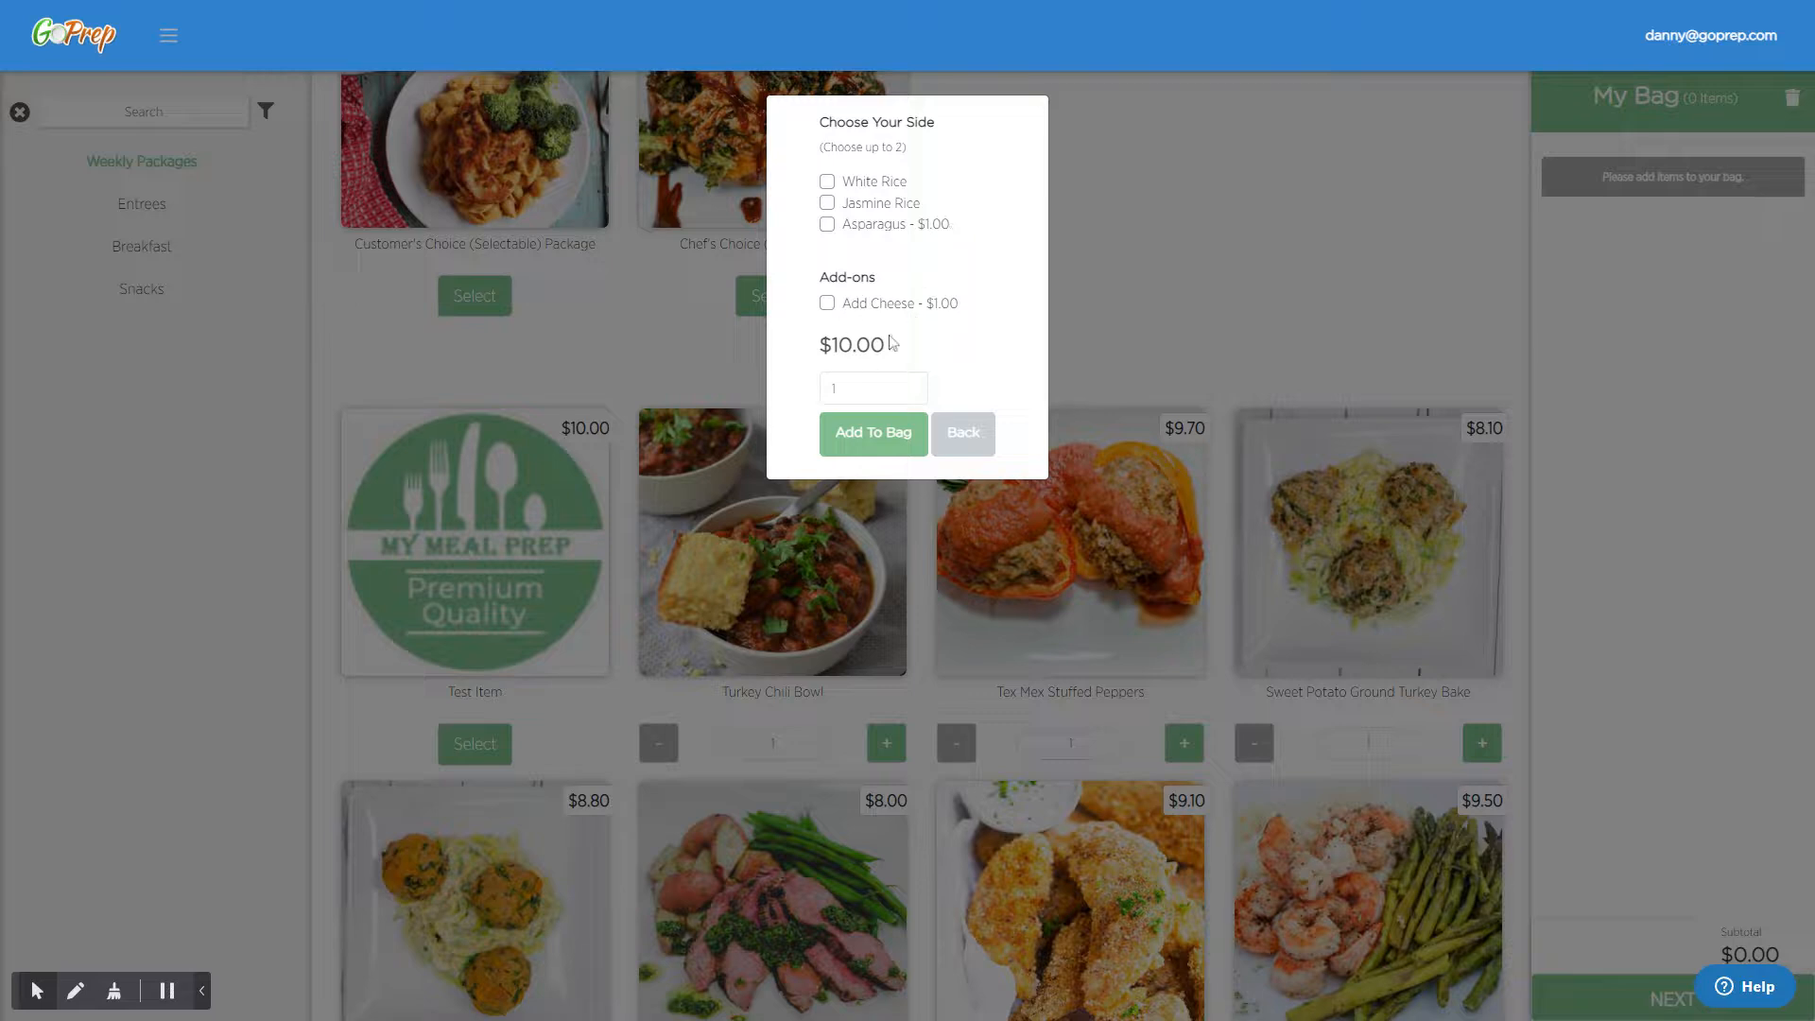
click(827, 181)
click(827, 224)
click(827, 302)
click(875, 443)
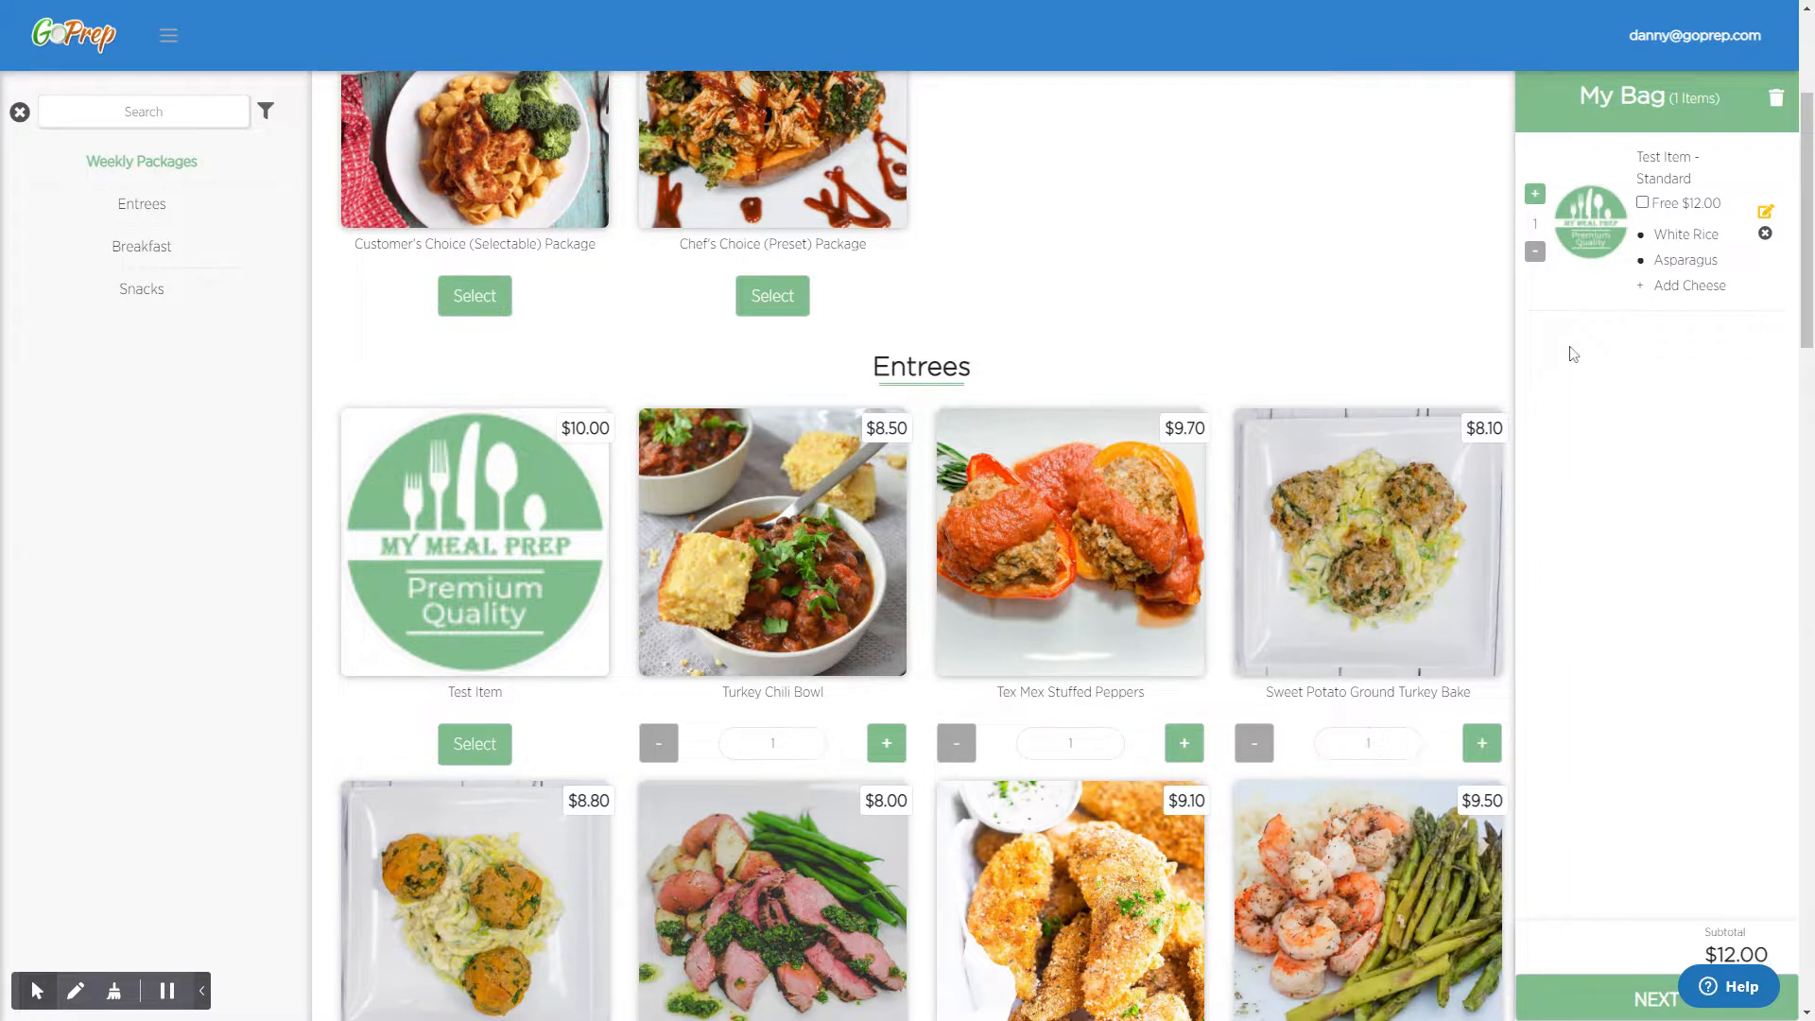
- Return to the menu list and start a new item using the existing "Test Item" as its template
click(80, 51)
click(162, 259)
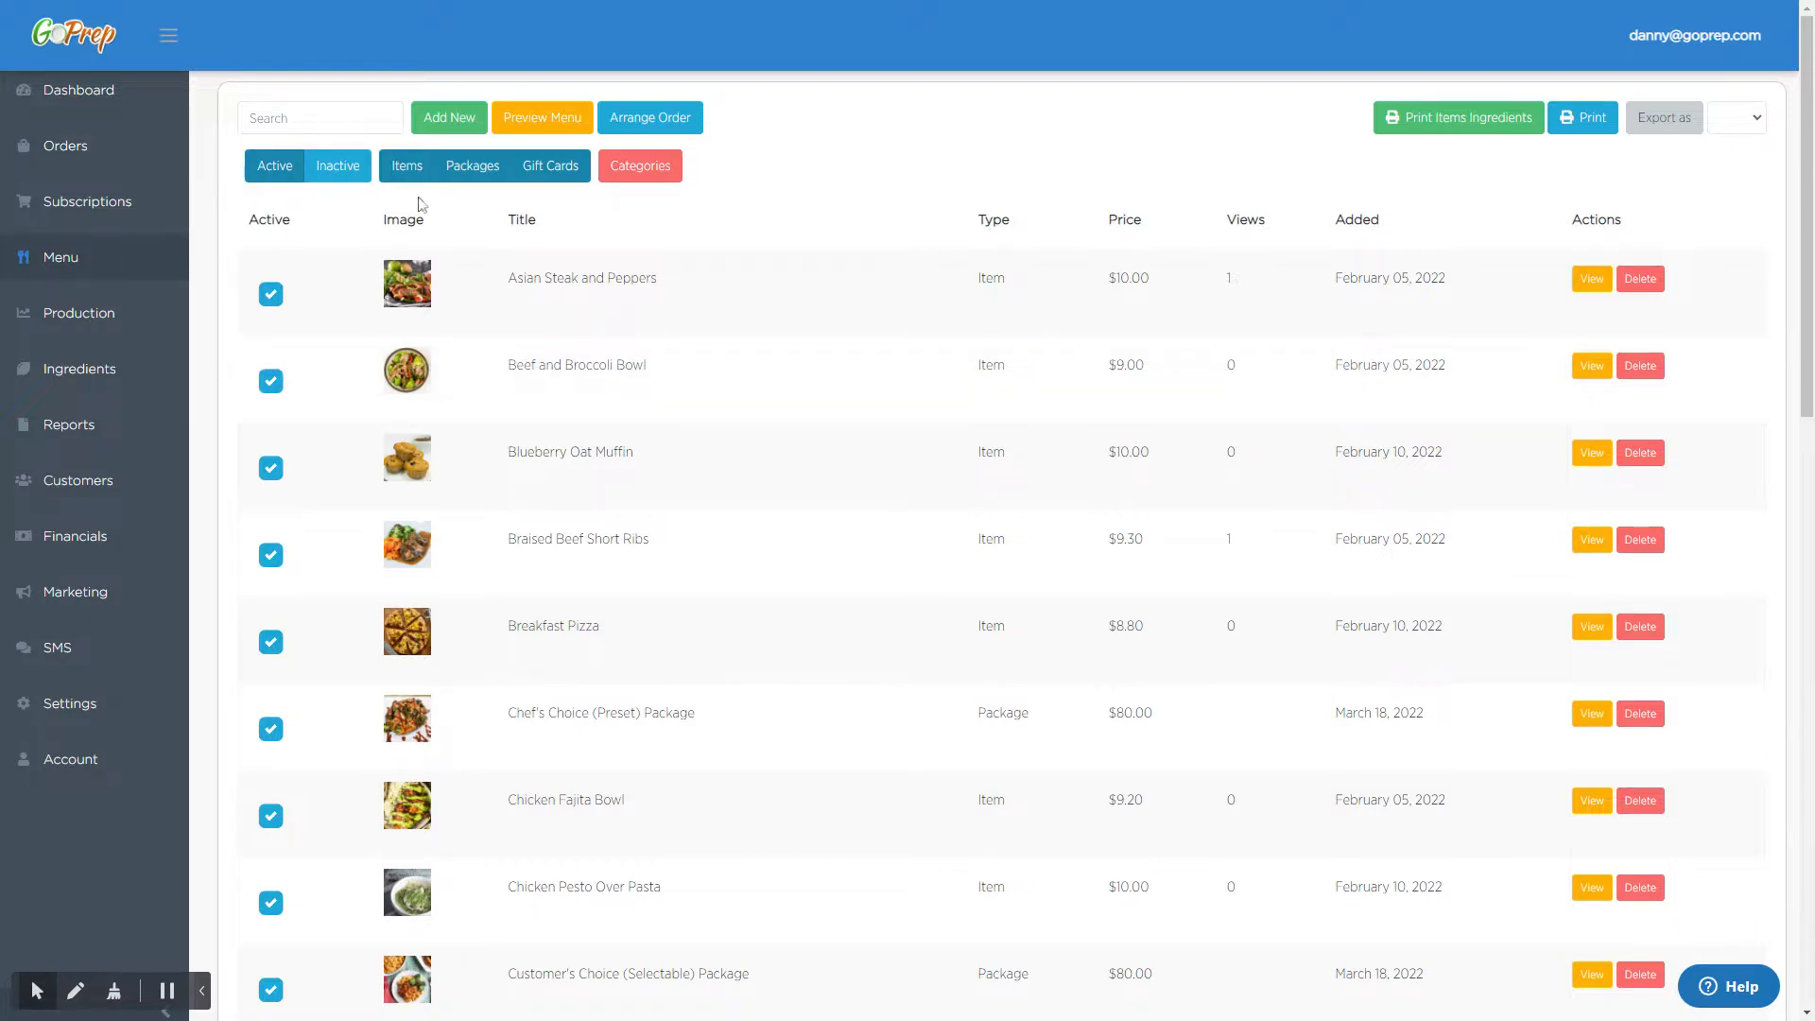
click(444, 121)
click(452, 154)
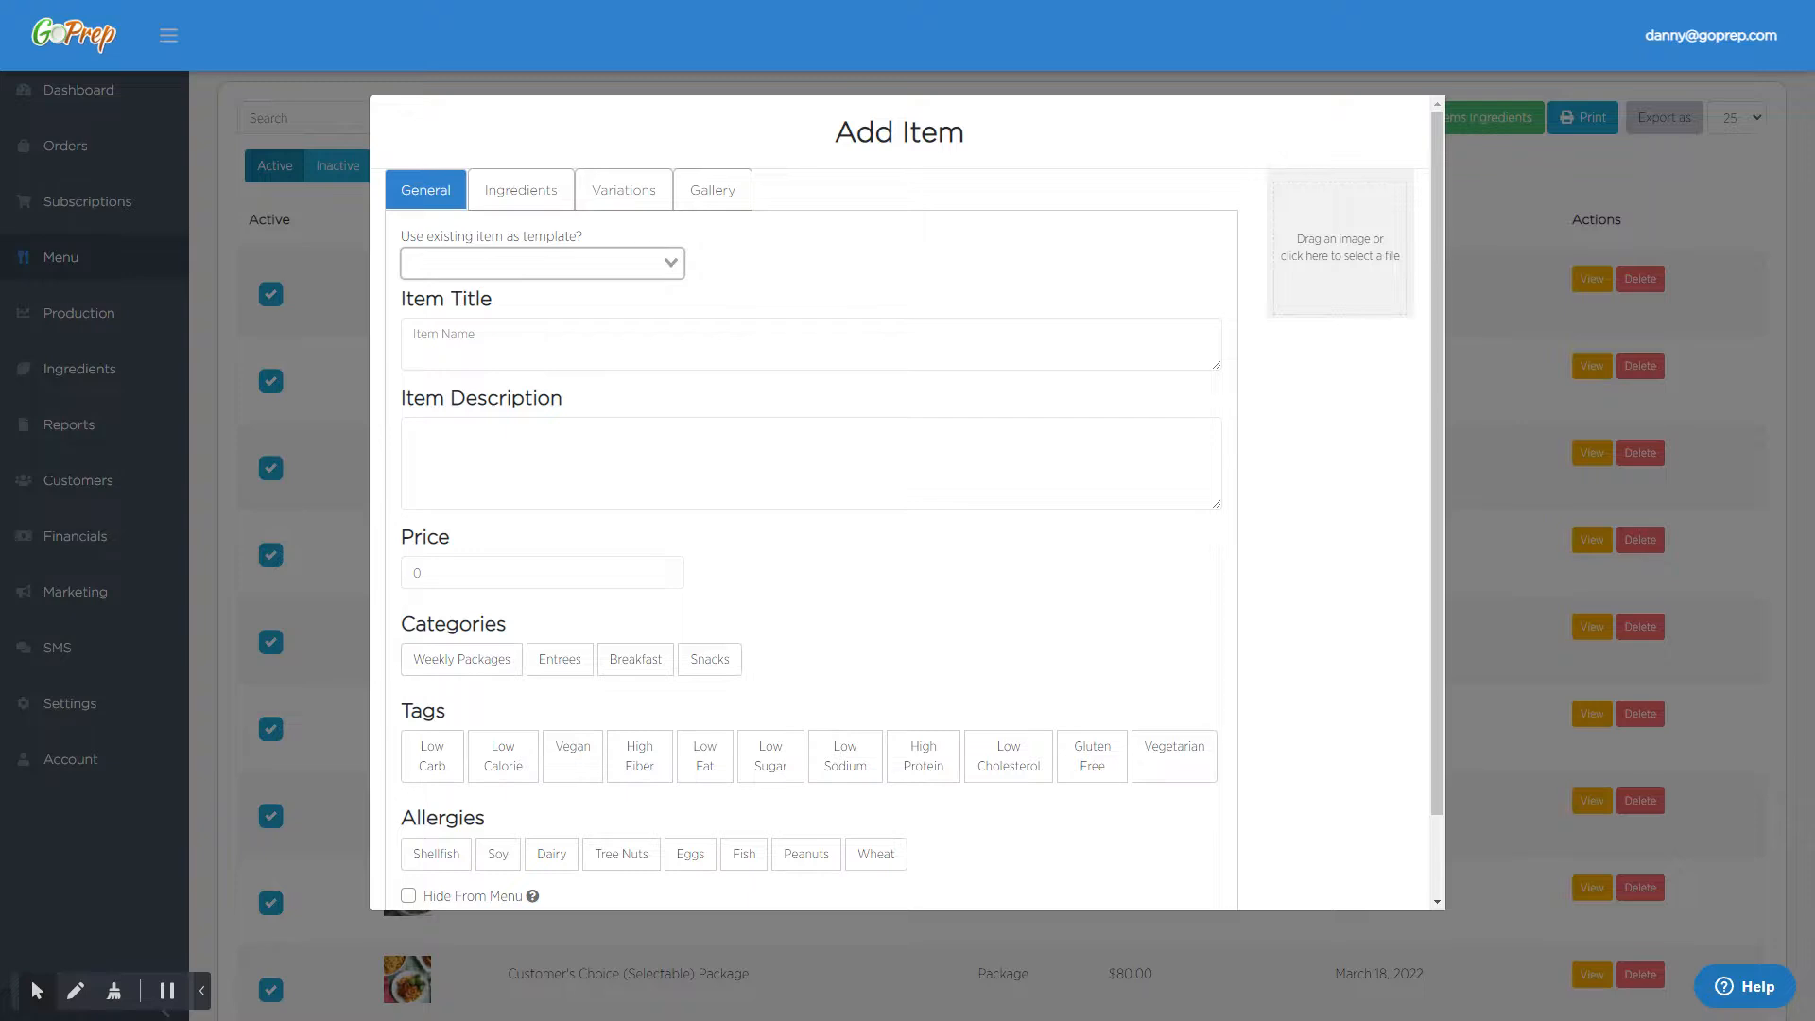
click(541, 264)
text(test)
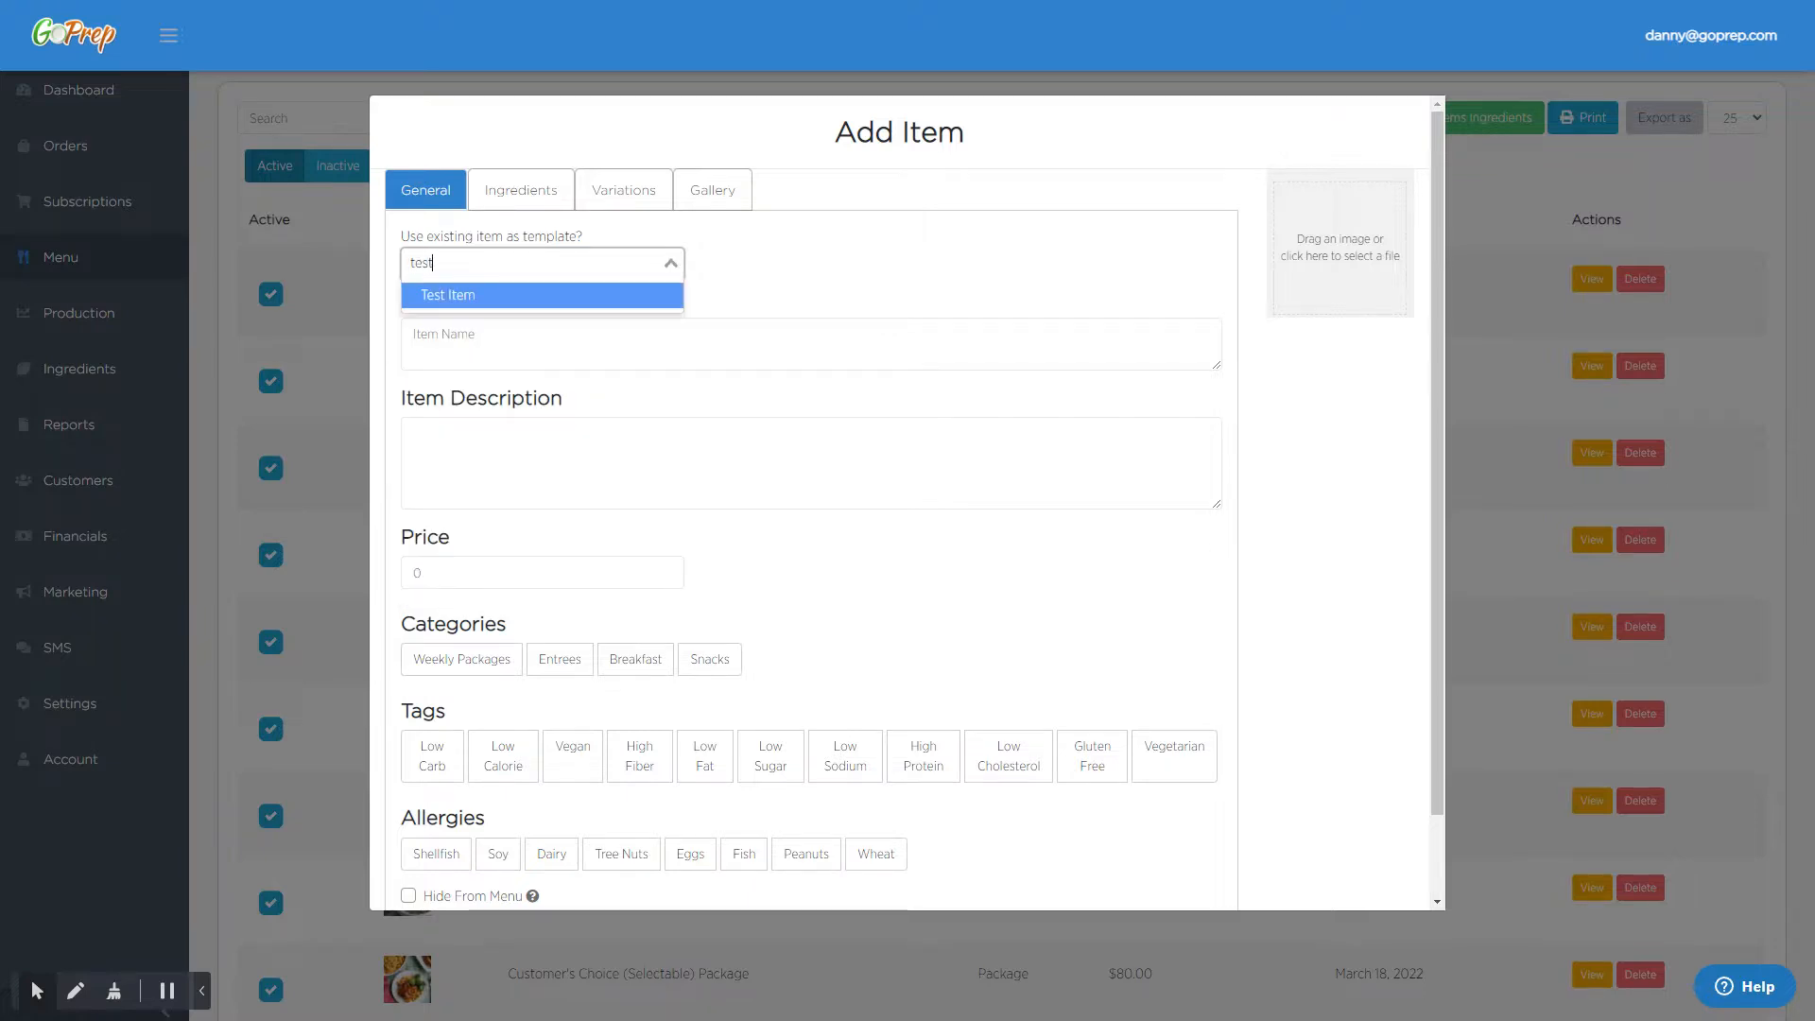
click(485, 297)
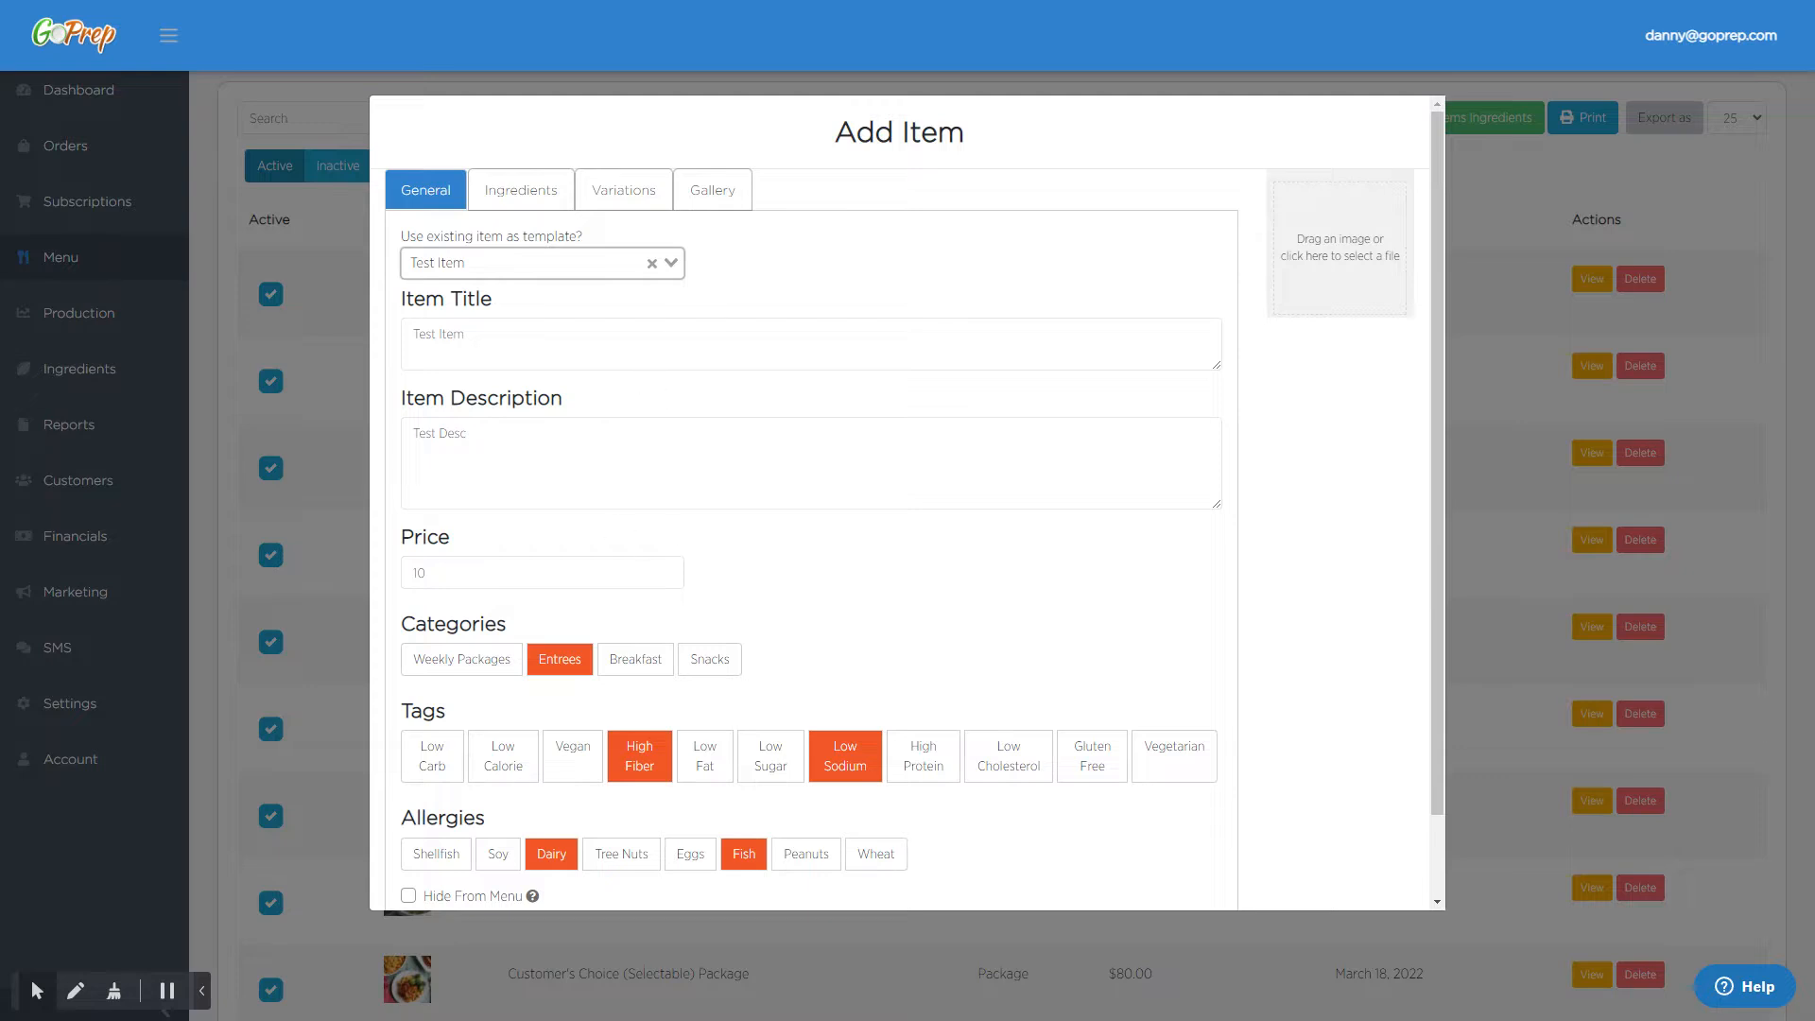
- Review the general details, sizes and component options copied from the template item
scroll(761, 520, down, 2)
scroll(661, 463, up, 2)
click(624, 190)
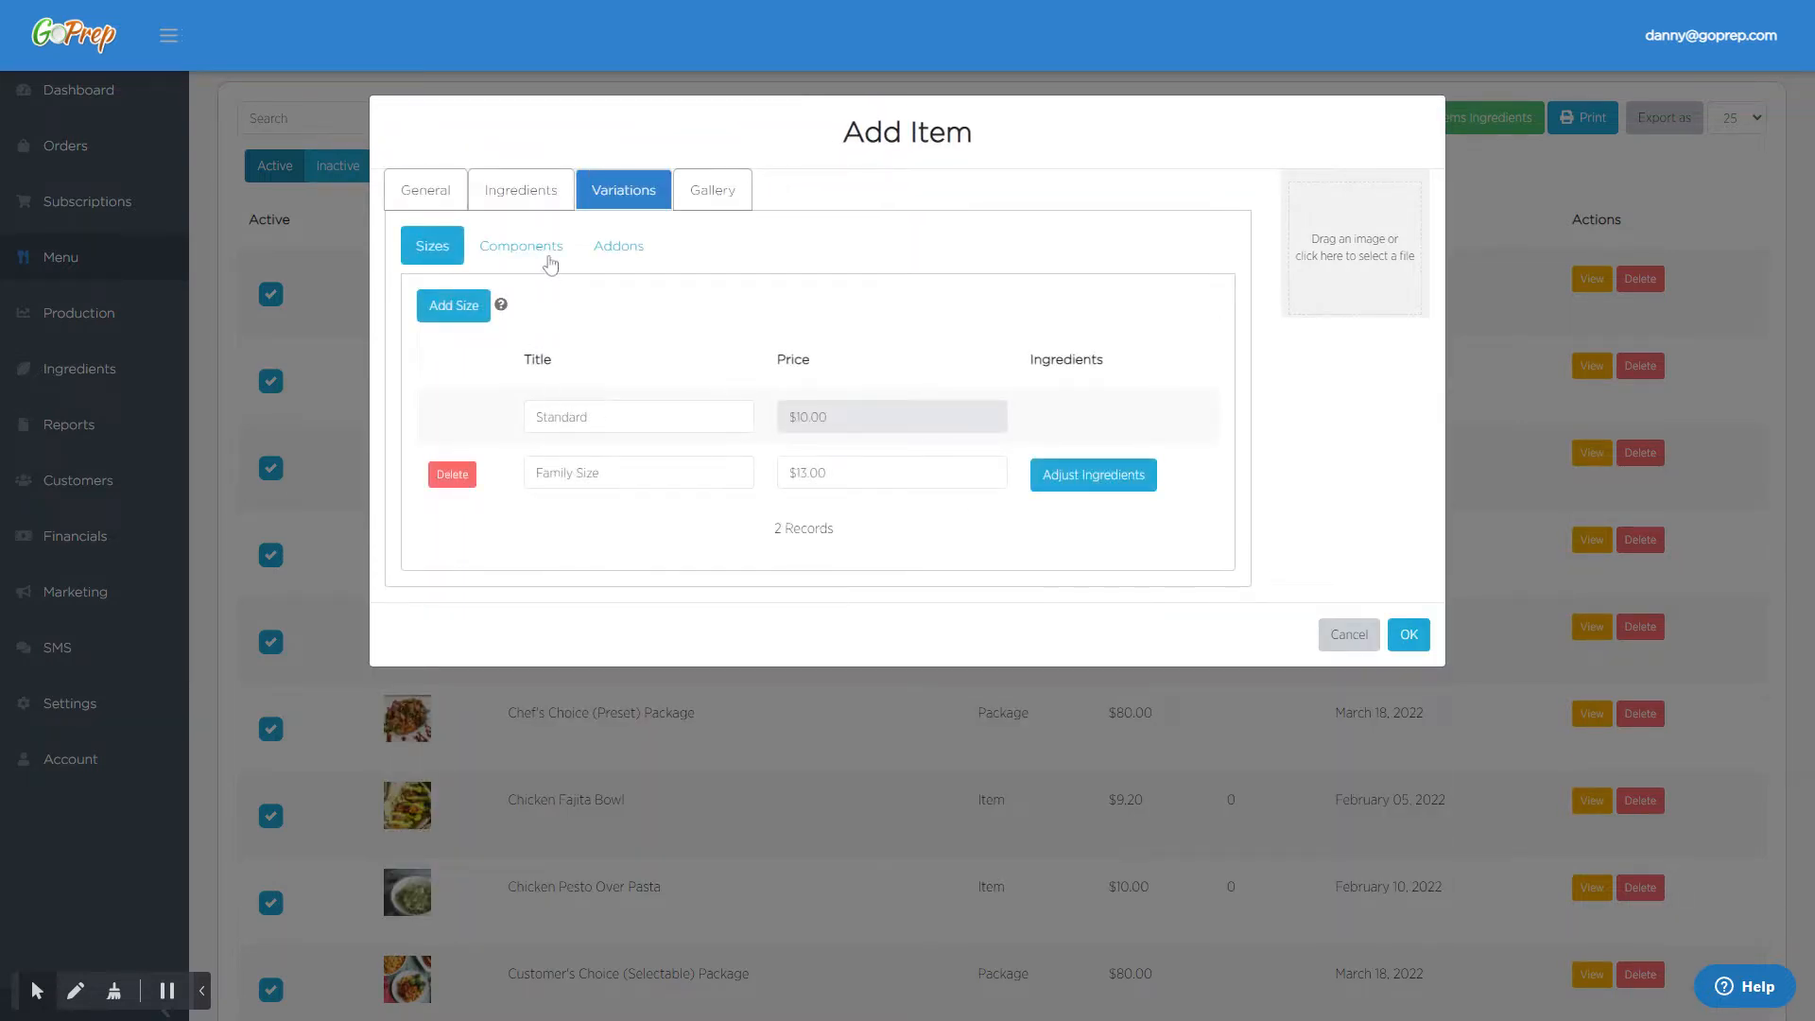
click(549, 264)
scroll(660, 414, down, 2)
scroll(612, 413, up, 2)
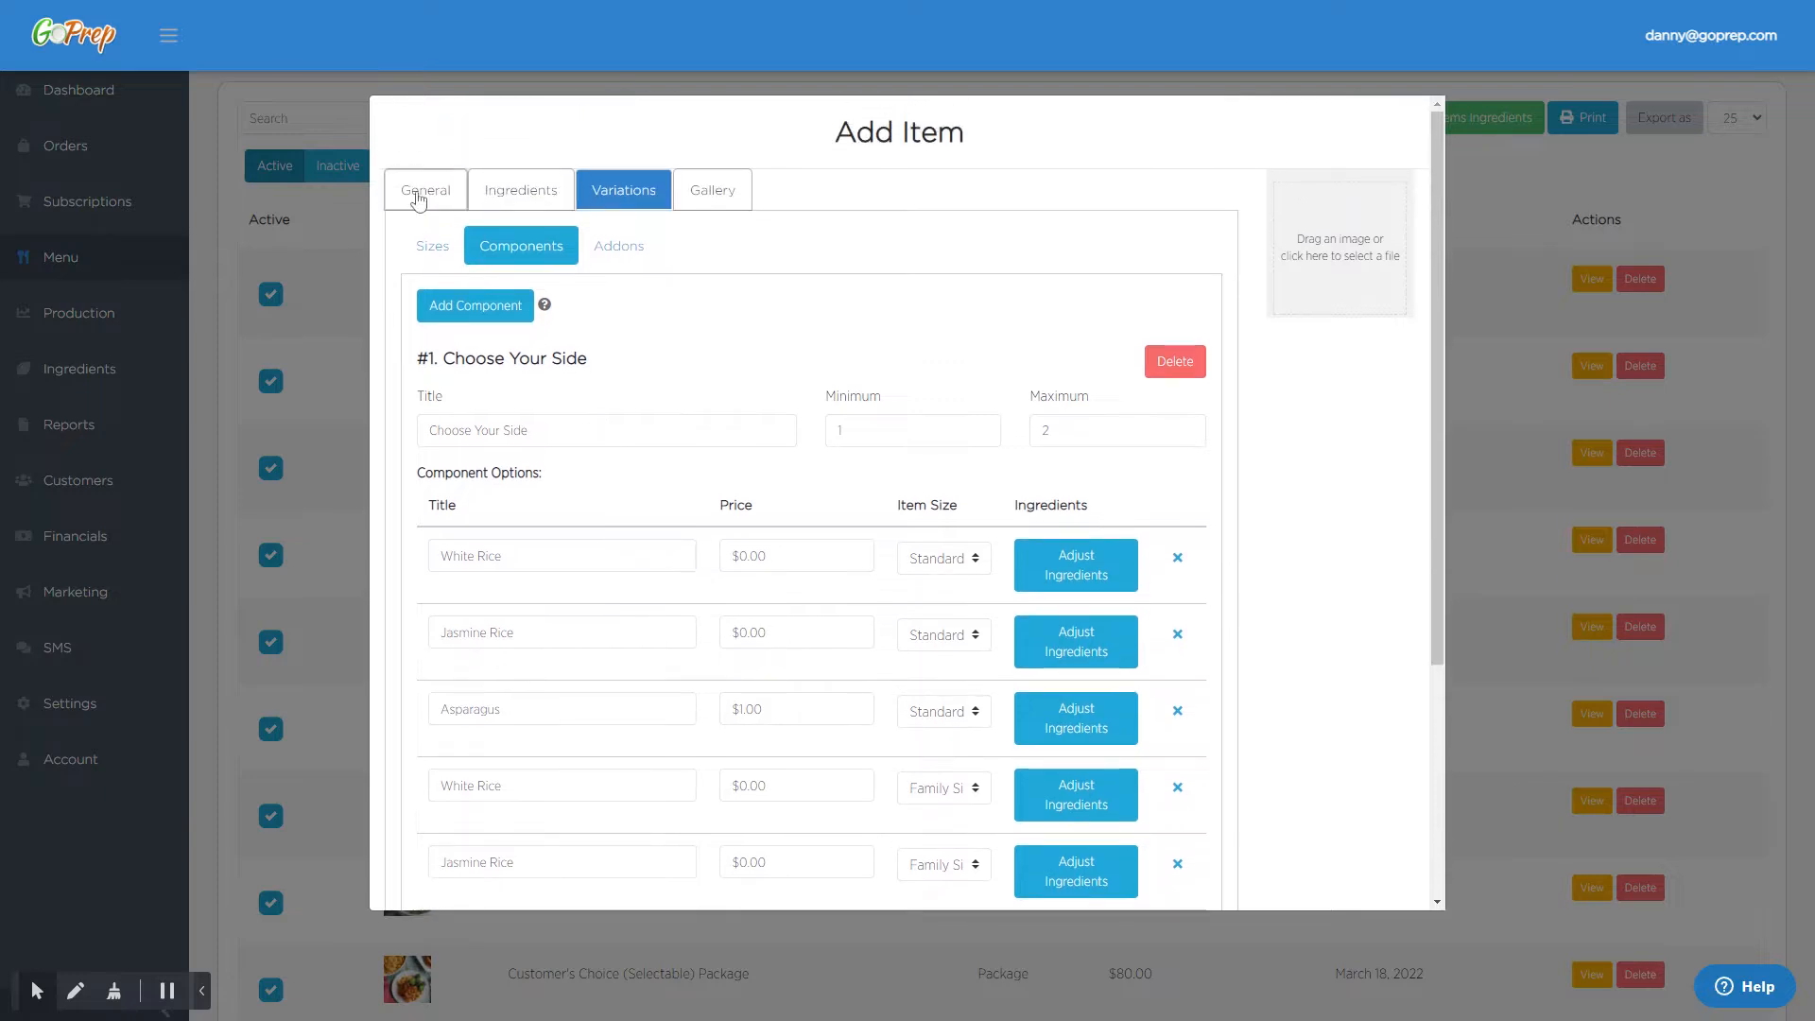
- Change the copied item's title to "Test Item 2" and save it as a new menu item
click(419, 193)
click(507, 337)
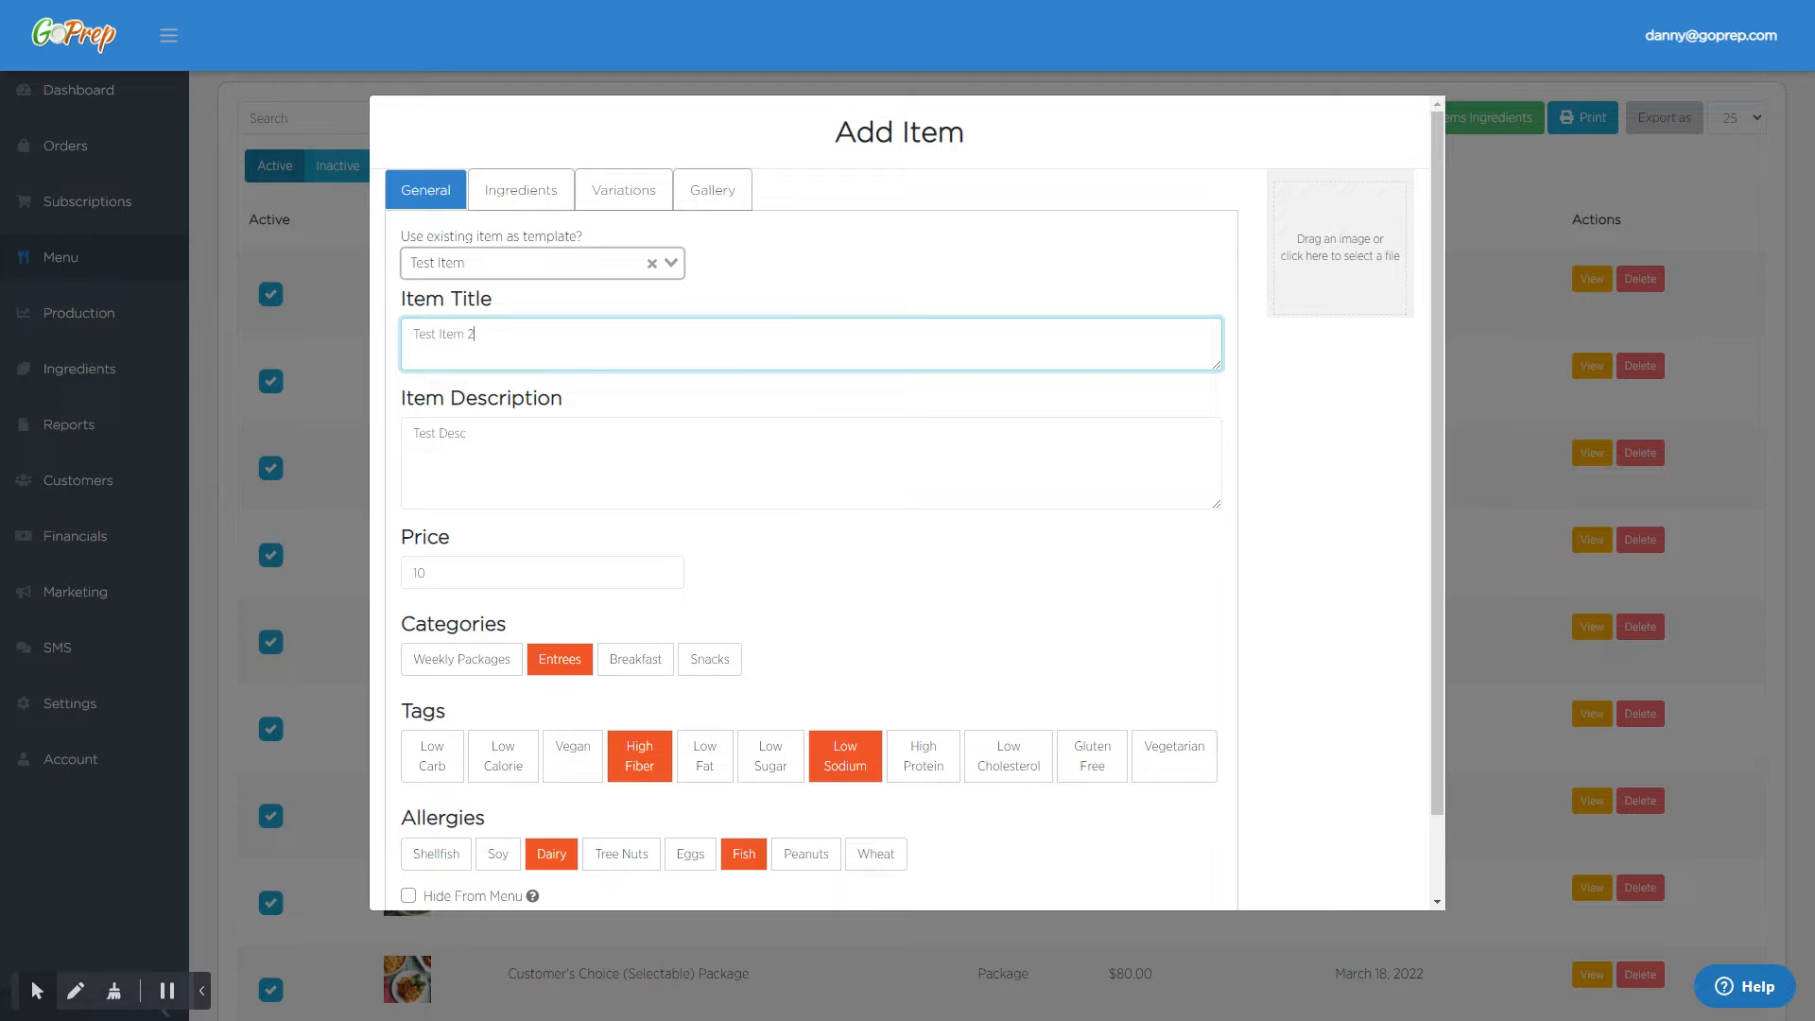
scroll(580, 527, down, 1)
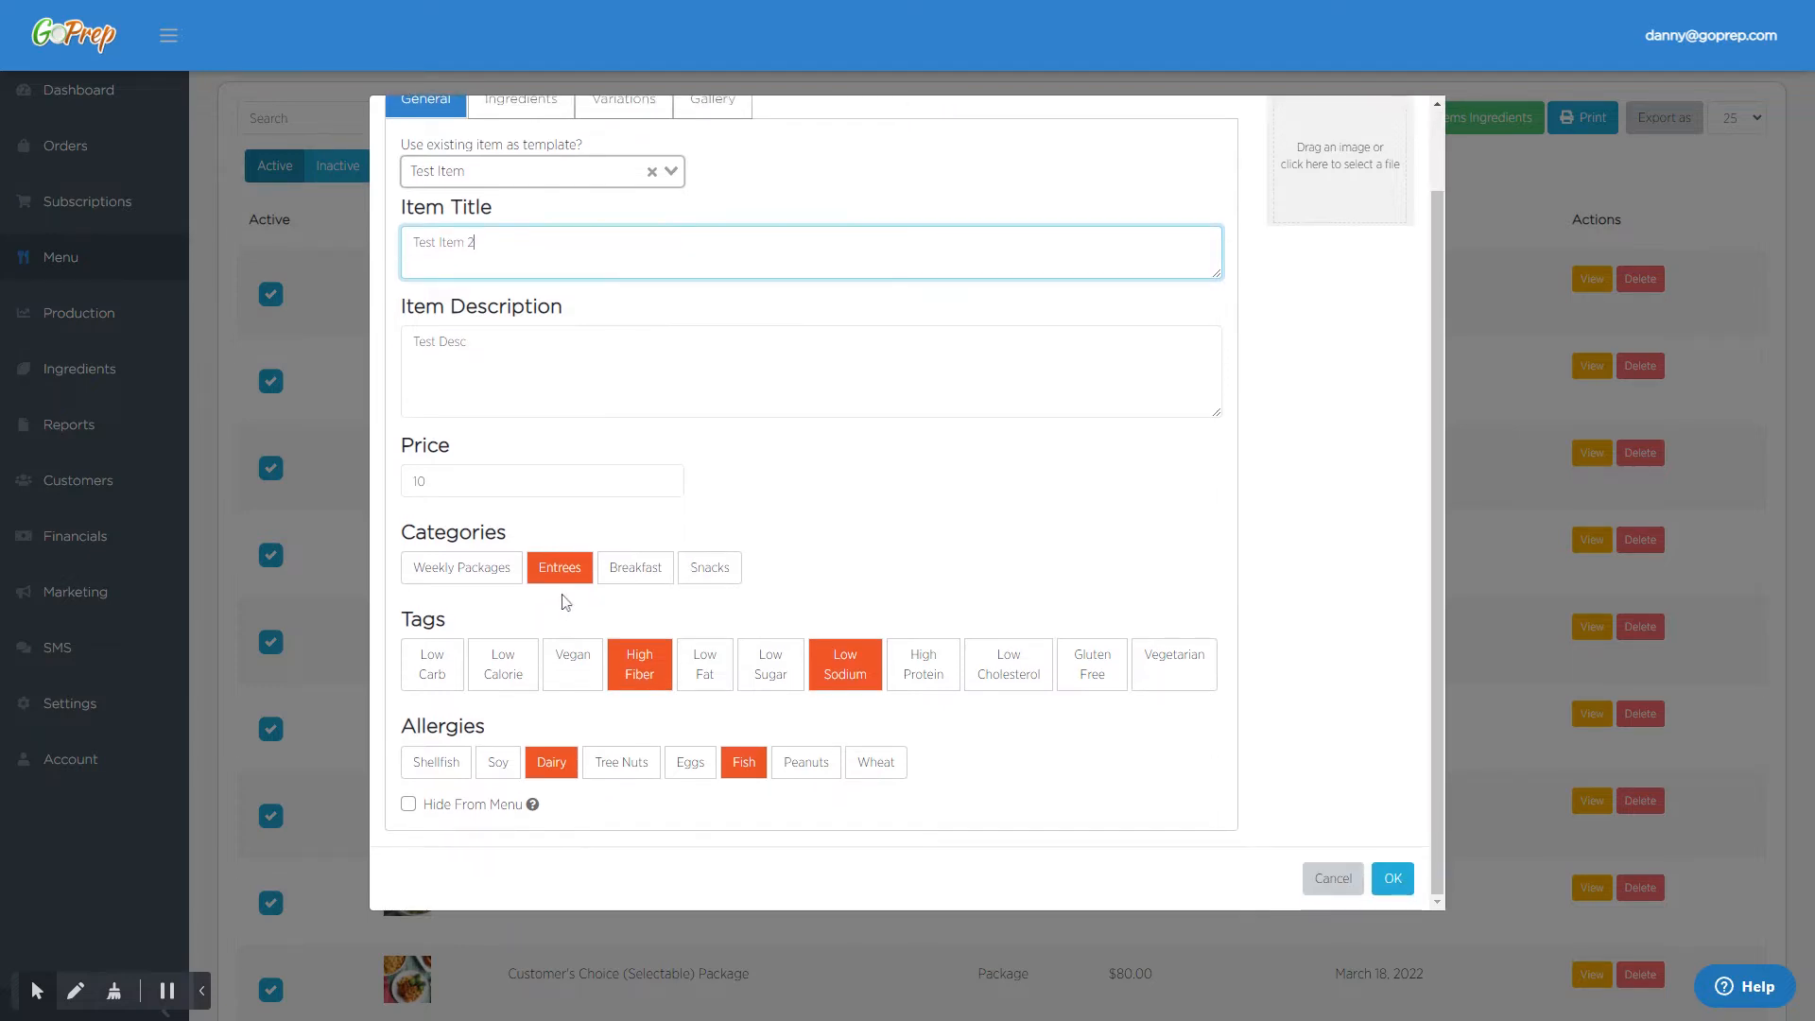
scroll(570, 584, up, 1)
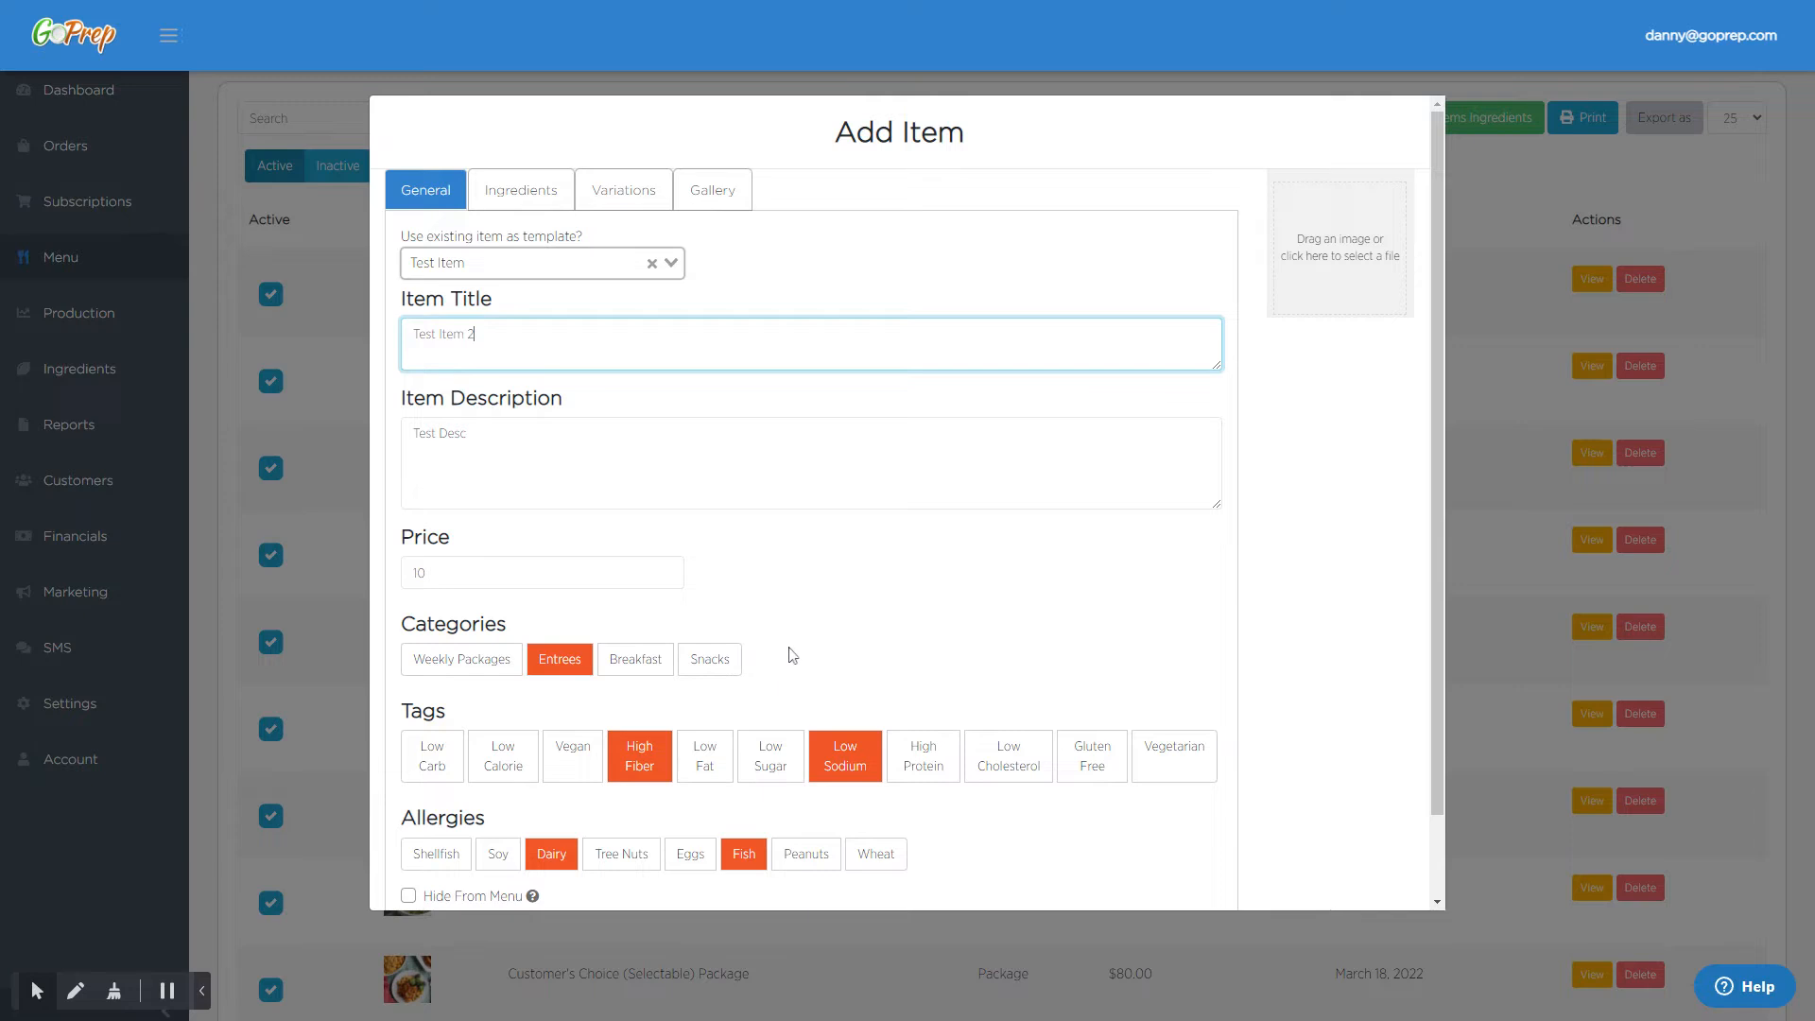
scroll(790, 656, down, 1)
click(1395, 880)
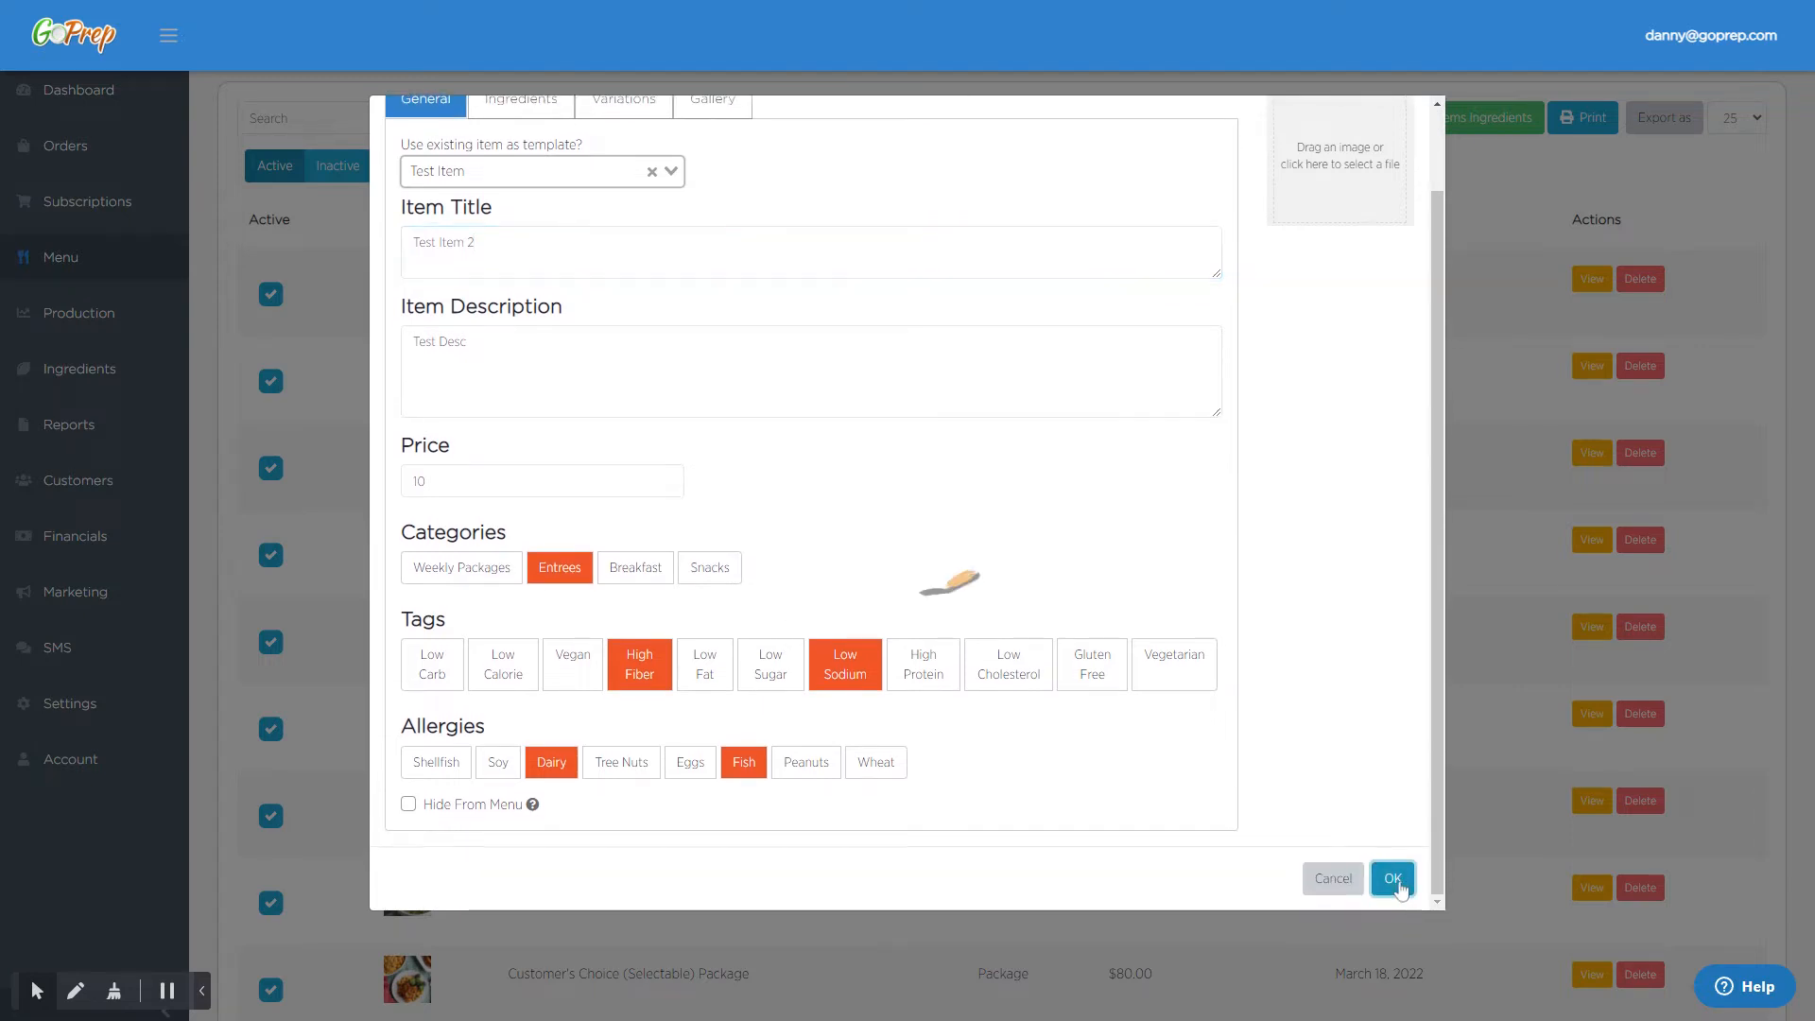